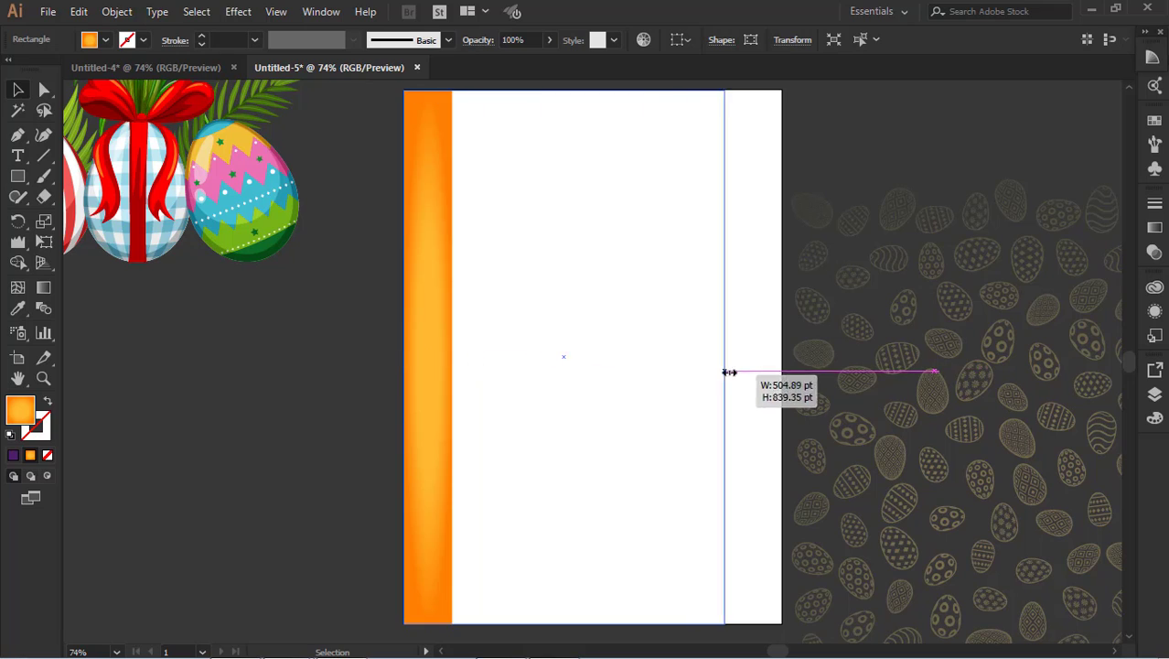
# Shorten the orange gradient rectangle from its lower edge so it leaves the lower quarter of the page empty.
pyautogui.moveTo(592, 623); pyautogui.dragTo(597, 487)
pyautogui.click(360, 444)
pyautogui.scroll(2, 675, 353)
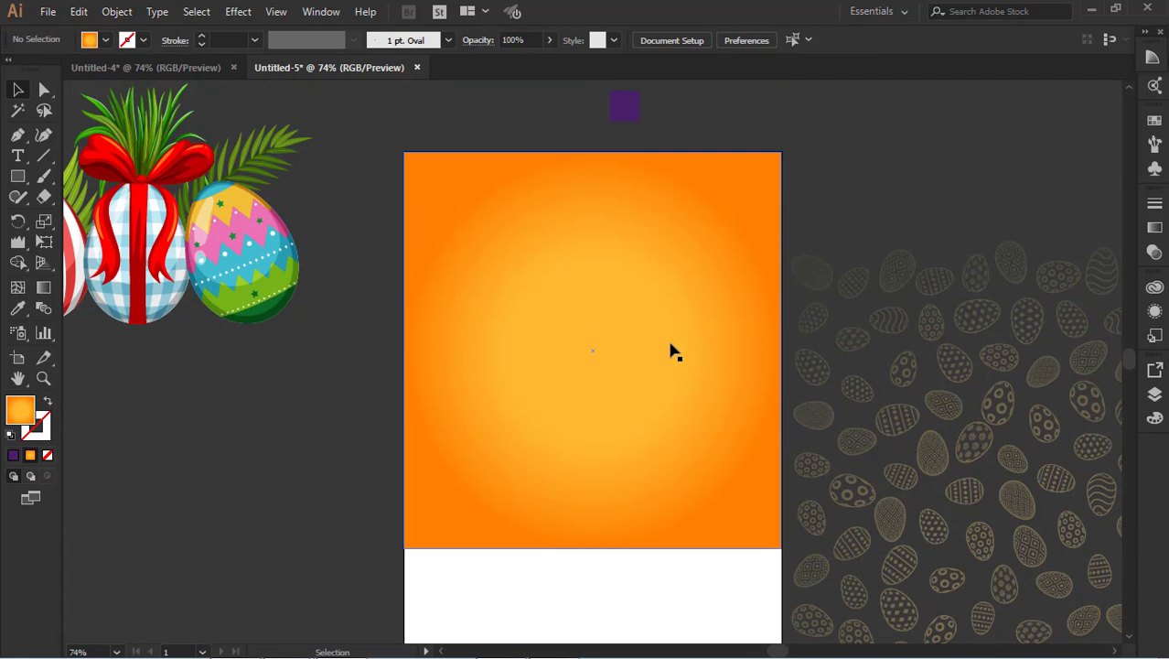
# Inspect the hex colour codes of all three stops in the orange rectangle's radial gradient.
pyautogui.click(584, 323)
pyautogui.click(1149, 233)
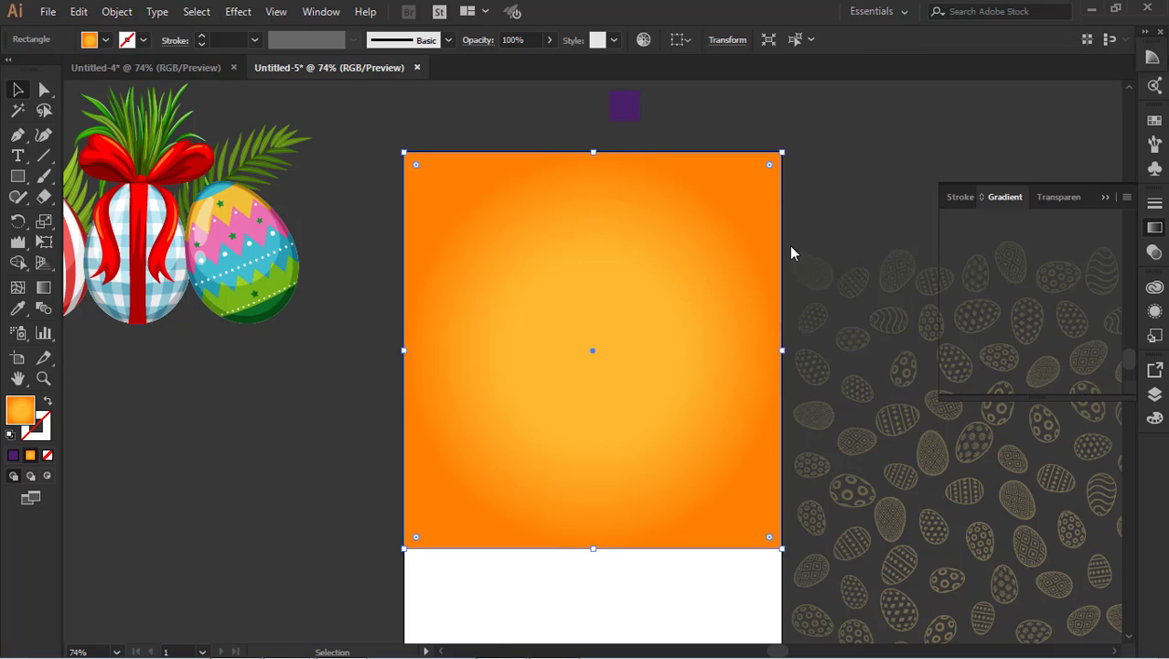
pyautogui.click(950, 334)
pyautogui.doubleClick(950, 334)
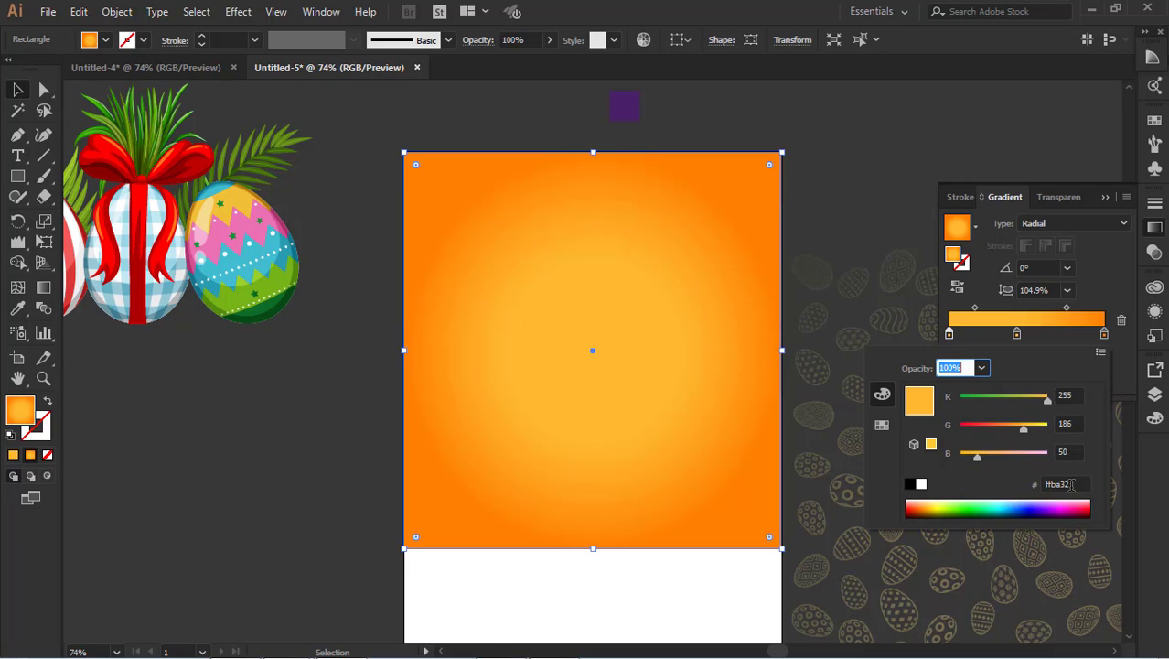
pyautogui.moveTo(1071, 485); pyautogui.dragTo(1031, 483)
pyautogui.click(885, 190)
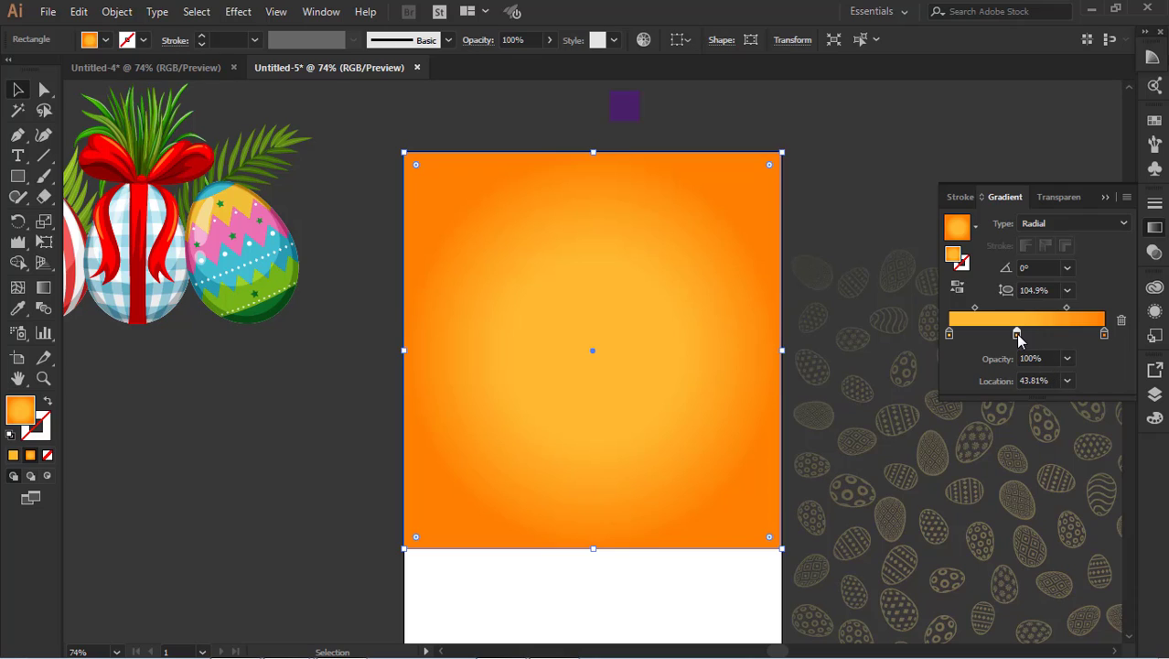
pyautogui.doubleClick(1016, 334)
pyautogui.doubleClick(1059, 485)
pyautogui.click(1104, 336)
pyautogui.doubleClick(1104, 336)
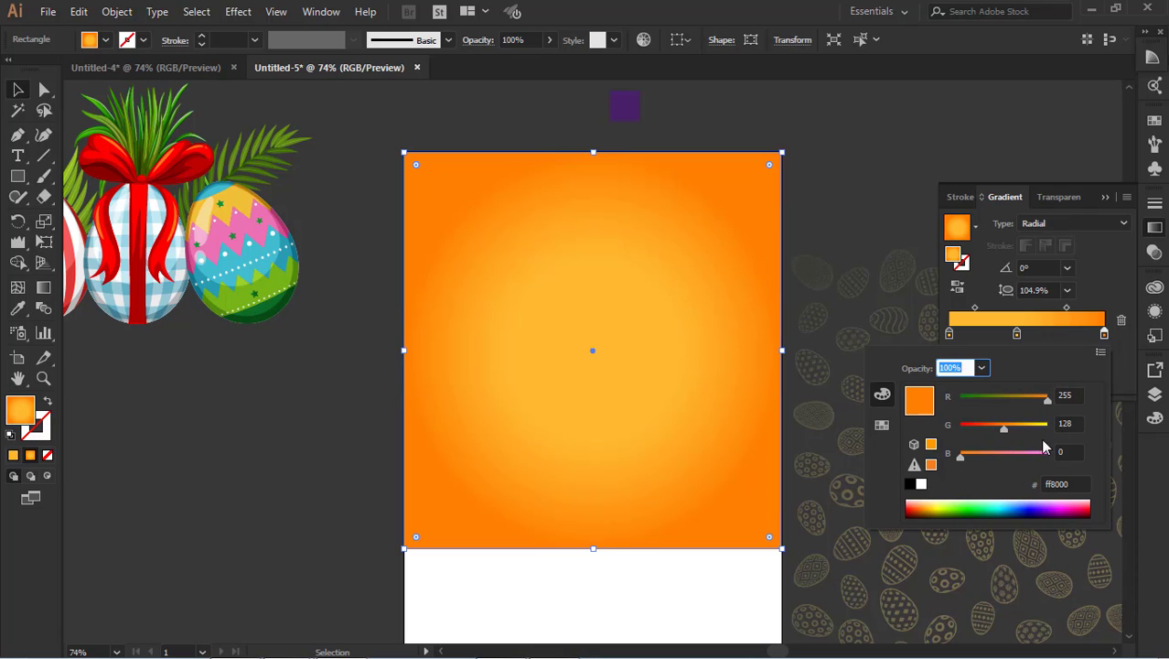
pyautogui.moveTo(1069, 484); pyautogui.dragTo(1005, 477)
pyautogui.click(873, 222)
# Shift the middle stop of the radial gradient slightly toward the outer orange stop.
pyautogui.moveTo(1017, 334)
pyautogui.mouseDown()
pyautogui.moveTo(1019, 363)
pyautogui.moveTo(1022, 336)
pyautogui.mouseUp()
pyautogui.hotkey('ctrl', 'z')
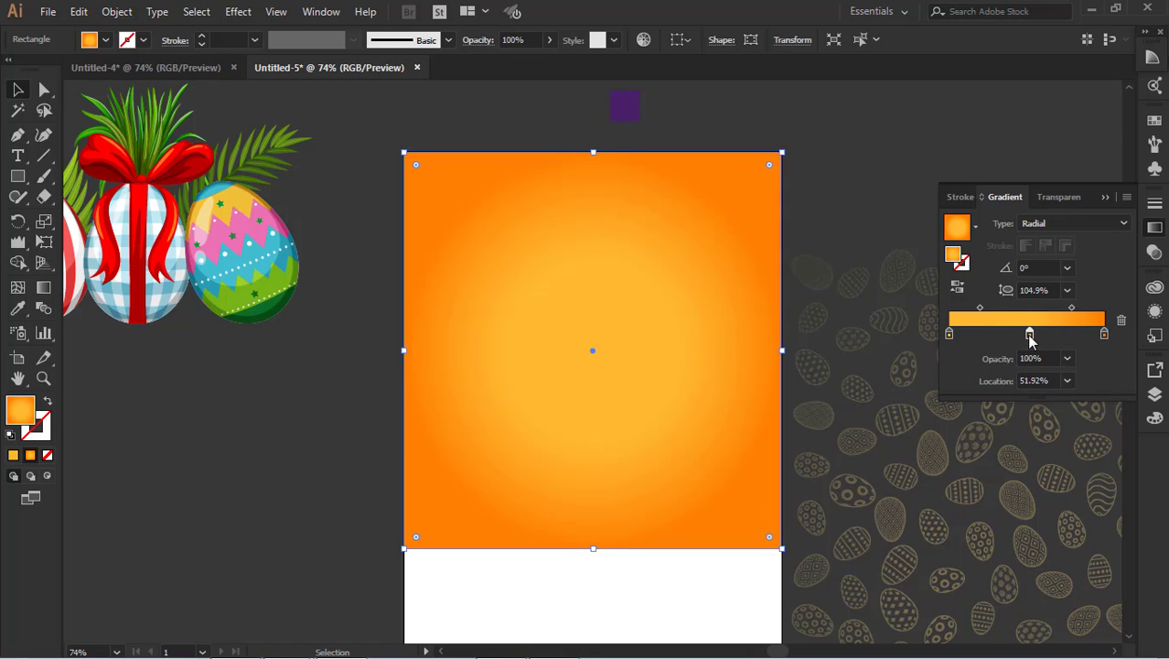
pyautogui.click(858, 182)
pyautogui.click(1105, 198)
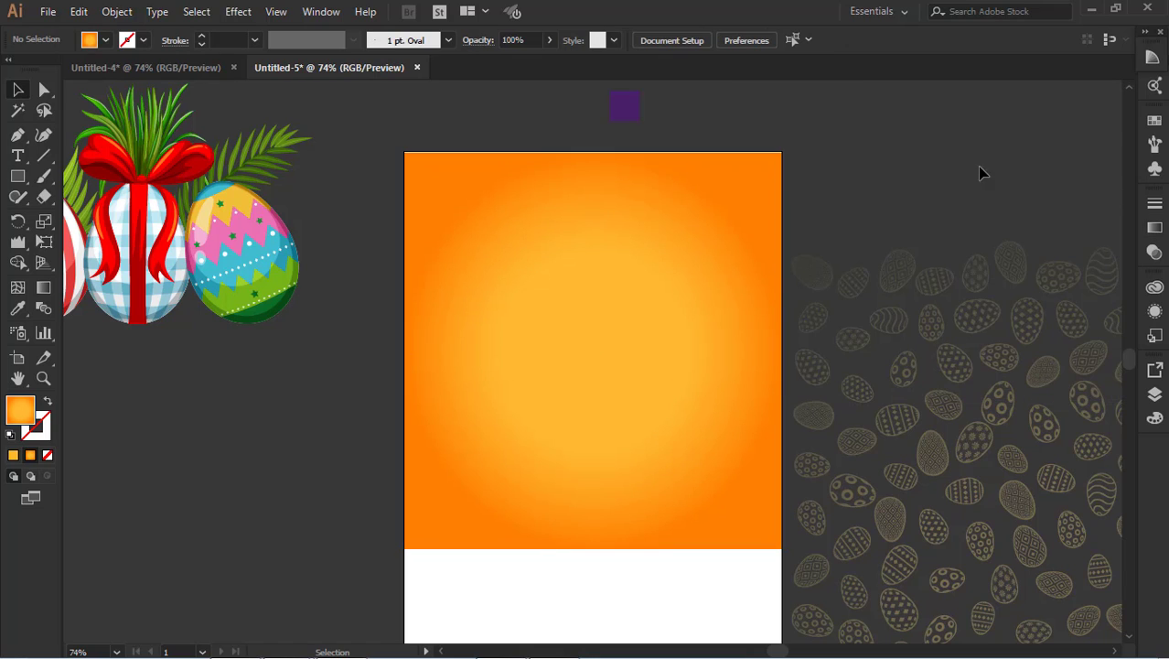
# Stretch the orange rectangle's upper edge slightly beyond the top of the artboard.
pyautogui.click(686, 182)
pyautogui.moveTo(594, 152); pyautogui.dragTo(598, 144)
pyautogui.click(847, 107)
pyautogui.scroll(-1, 851, 114)
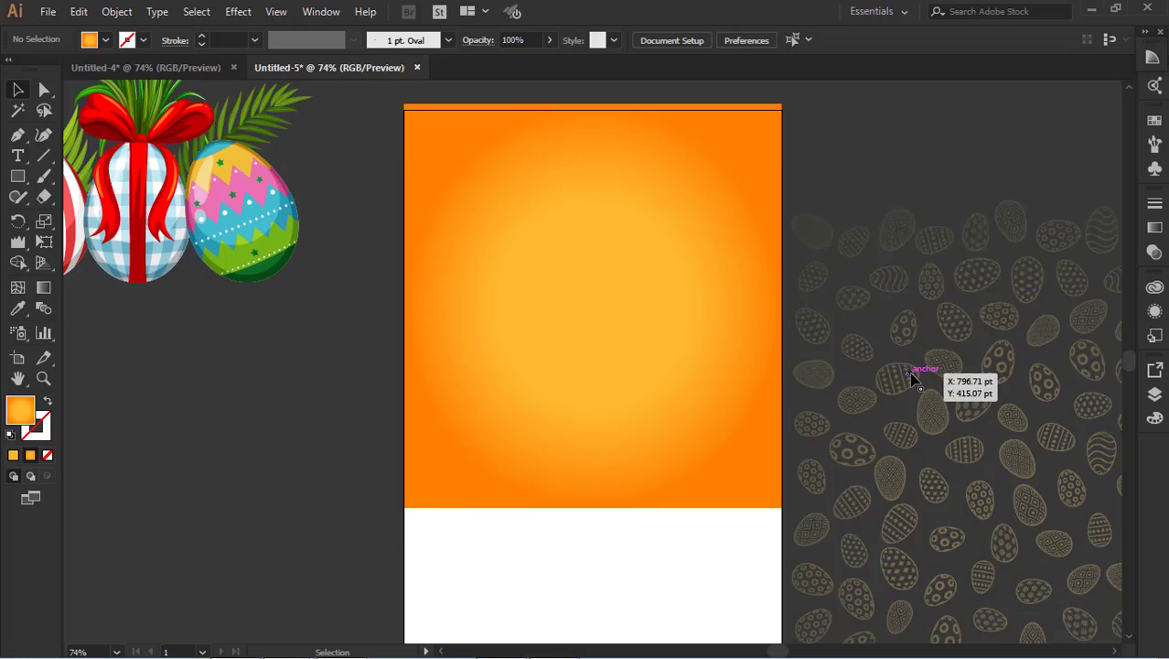
# Move the egg pattern over the page and draw a rectangle covering the orange background area within the artboard.
pyautogui.moveTo(914, 376); pyautogui.dragTo(519, 264)
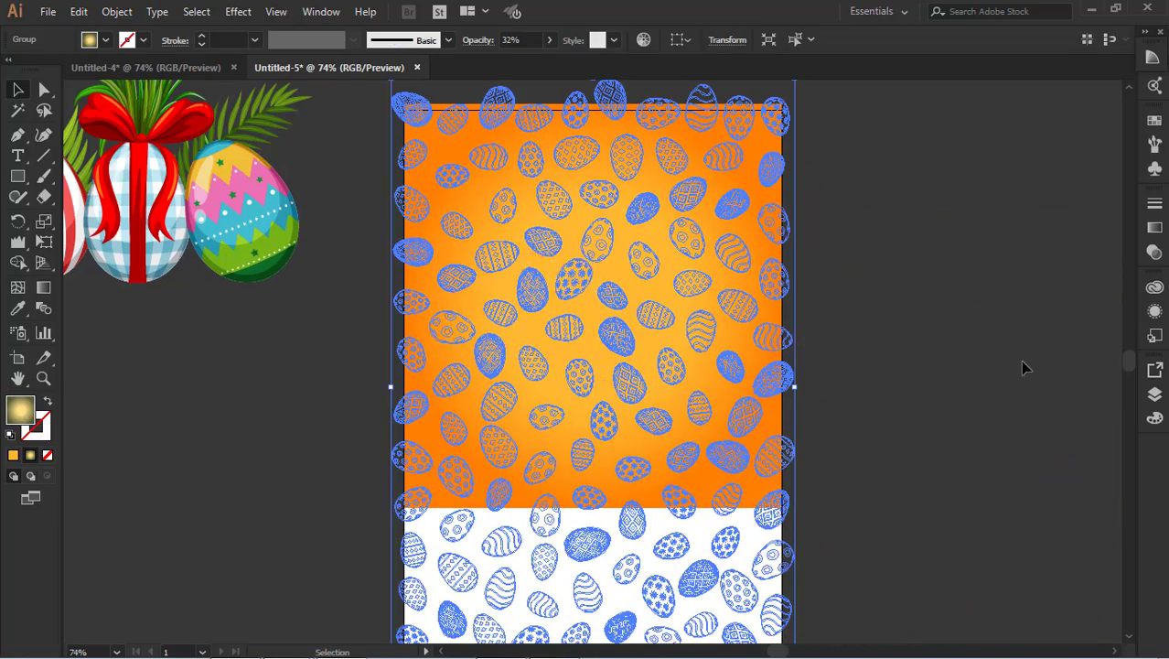
pyautogui.click(1011, 365)
pyautogui.click(19, 176)
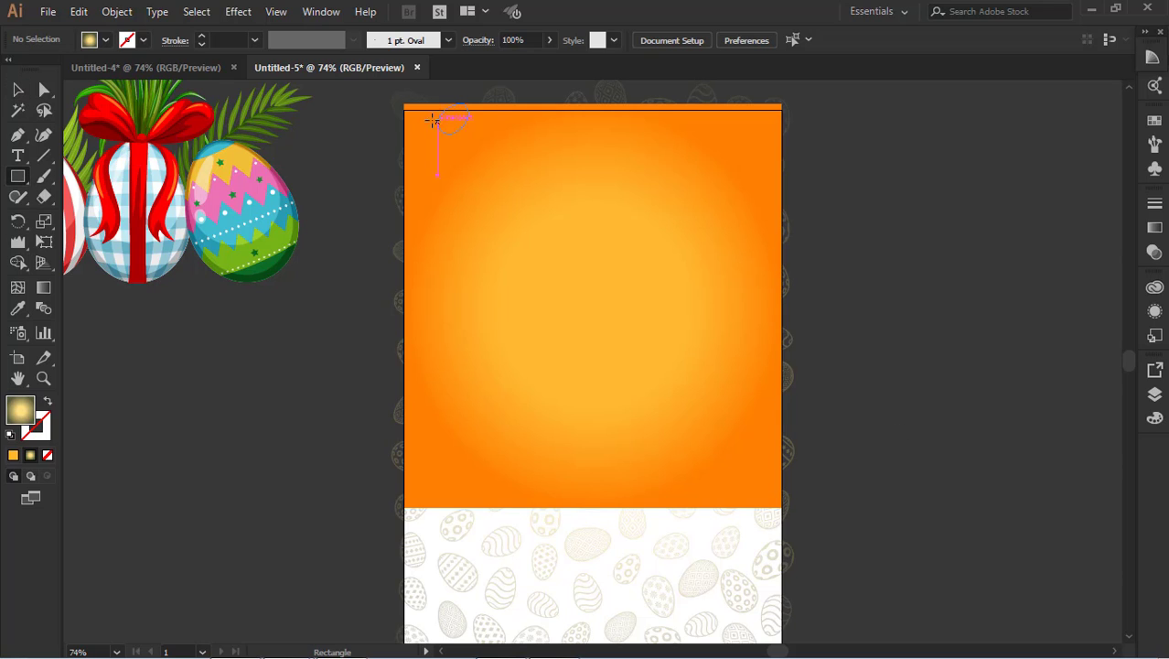
pyautogui.moveTo(405, 108); pyautogui.dragTo(781, 507)
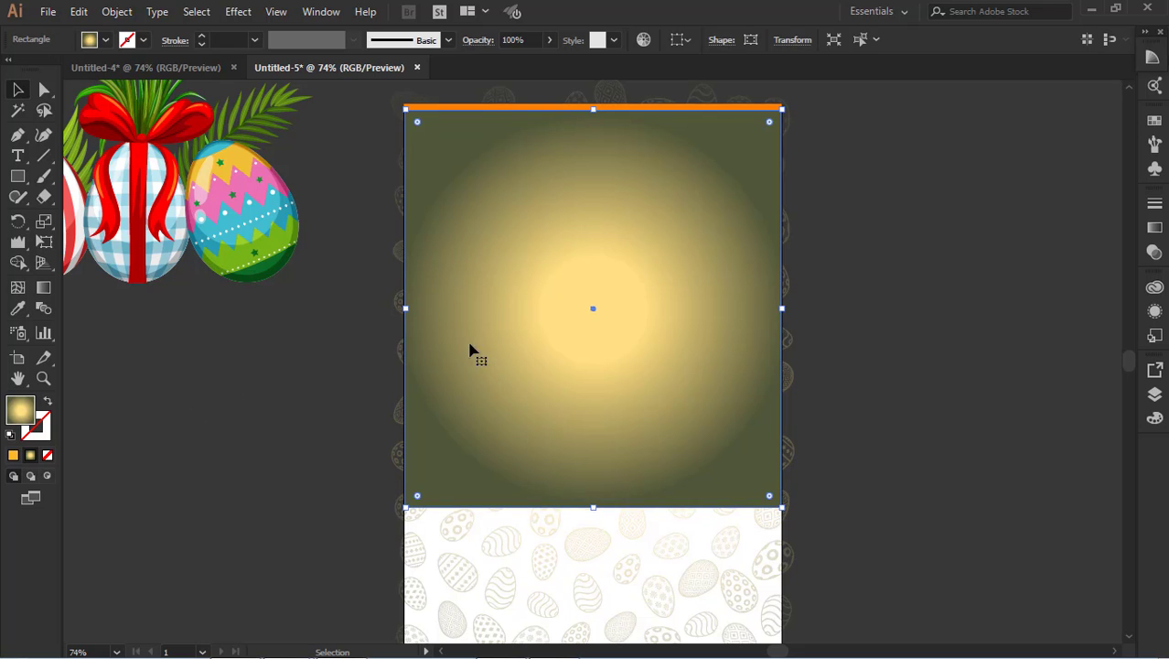
# Fill the new rectangle with pink sampled from the zigzag egg and use it as a clipping mask for the egg pattern.
pyautogui.click(21, 309)
pyautogui.click(236, 174)
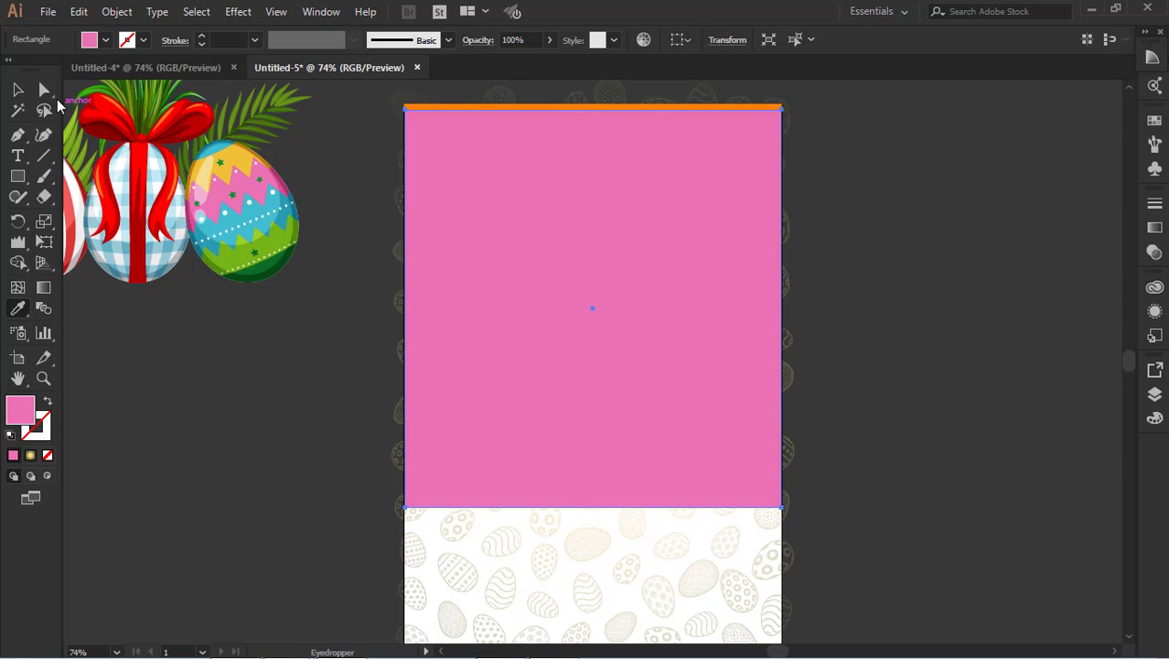
pyautogui.press('v')
pyautogui.moveTo(768, 439)
pyautogui.mouseDown()
pyautogui.moveTo(773, 457)
pyautogui.moveTo(787, 444)
pyautogui.mouseUp()
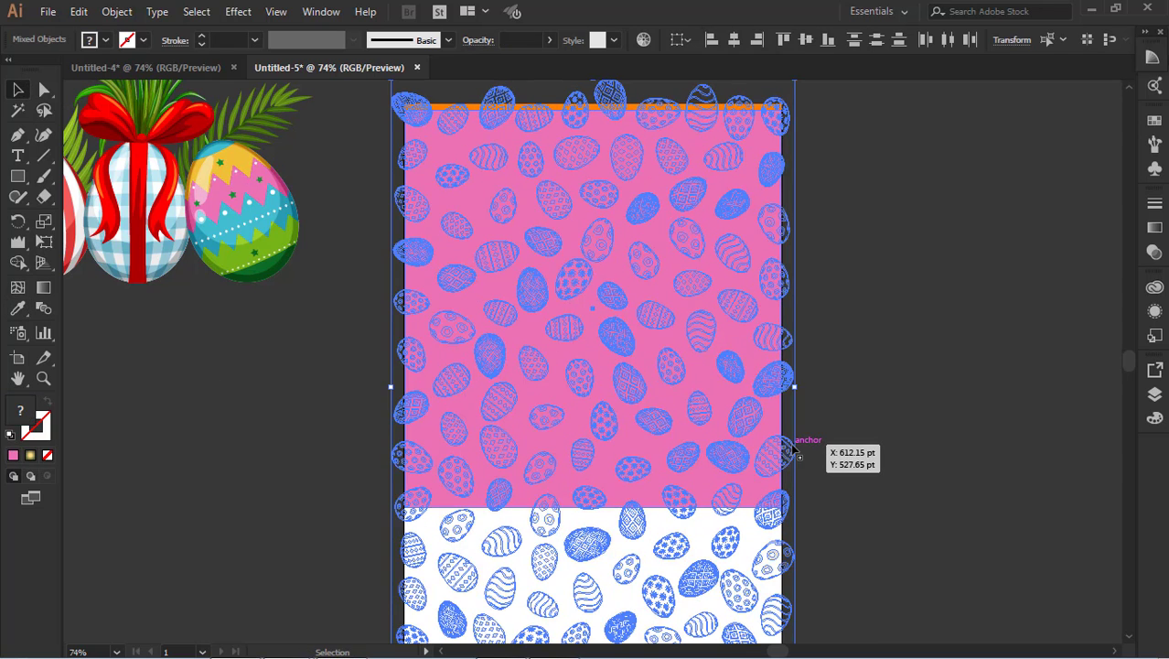
pyautogui.rightClick(792, 443)
pyautogui.click(867, 312)
pyautogui.click(882, 405)
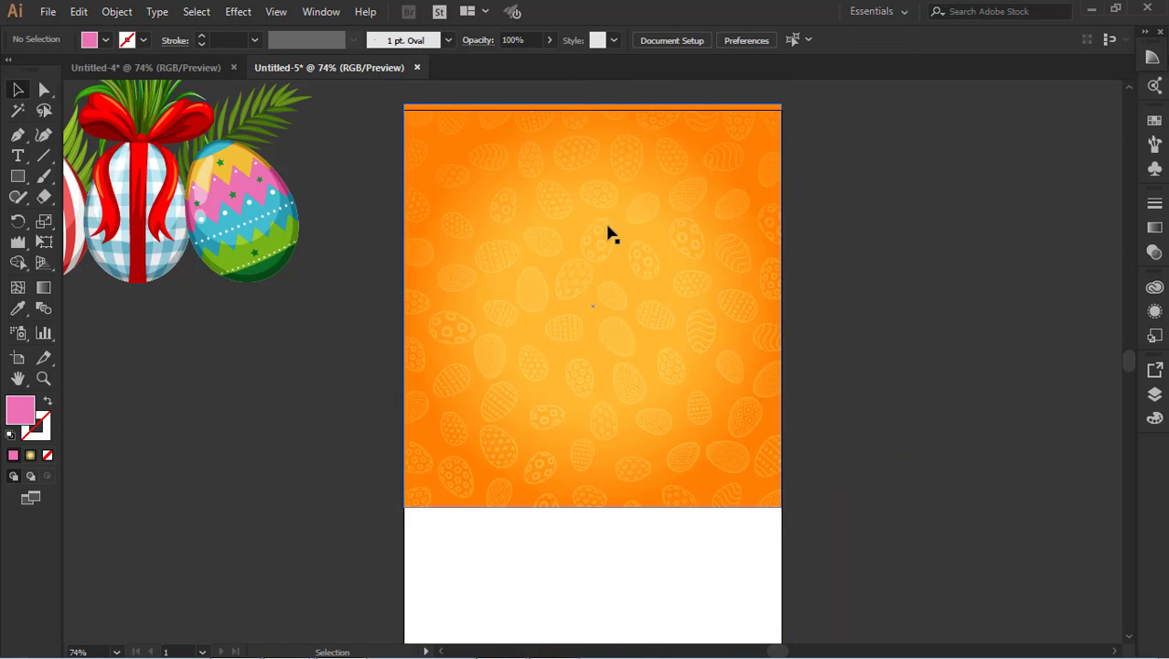
# Lower the orange rectangle's upper edge to align with the top of the artboard.
pyautogui.click(608, 208)
pyautogui.hotkey('ctrl', '2')
pyautogui.click(622, 106)
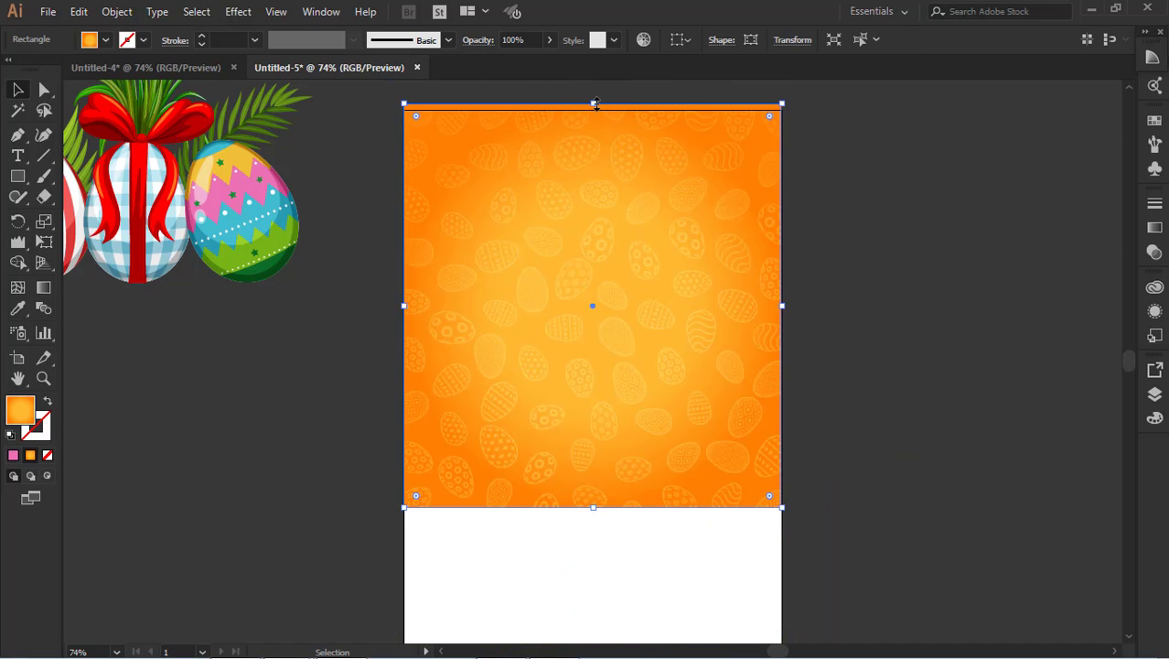
pyautogui.moveTo(594, 104); pyautogui.dragTo(589, 111)
pyautogui.click(903, 287)
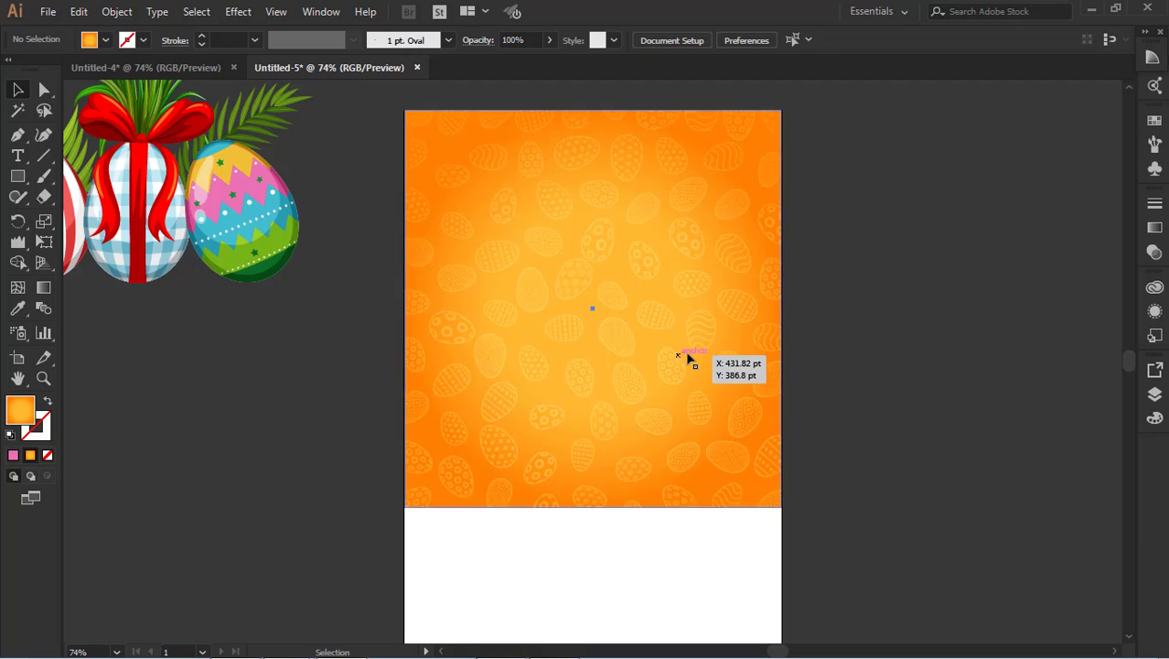
# Move the clipped egg pattern off the page, onto the empty canvas to its right.
pyautogui.click(689, 424)
pyautogui.moveTo(689, 424); pyautogui.dragTo(1084, 424)
pyautogui.click(839, 578)
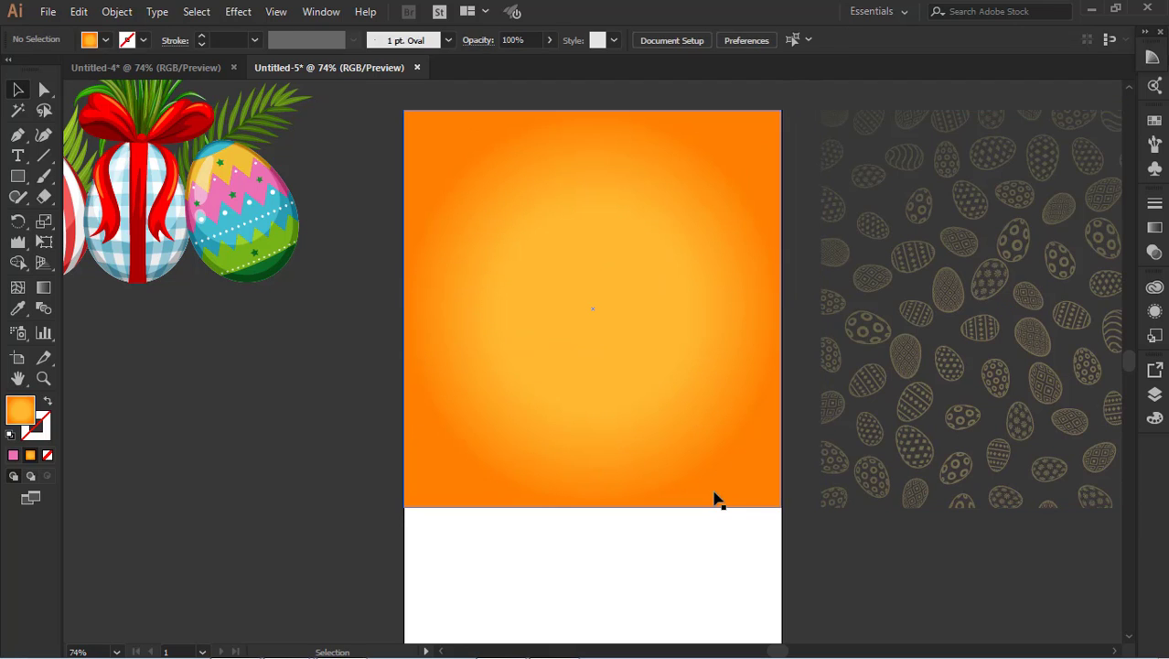
# Draw a rectangle in the empty lower part of the page and stretch it to the page's left edge and the orange background.
pyautogui.click(714, 494)
pyautogui.scroll(4, 255, 295)
pyautogui.scroll(-3, 402, 305)
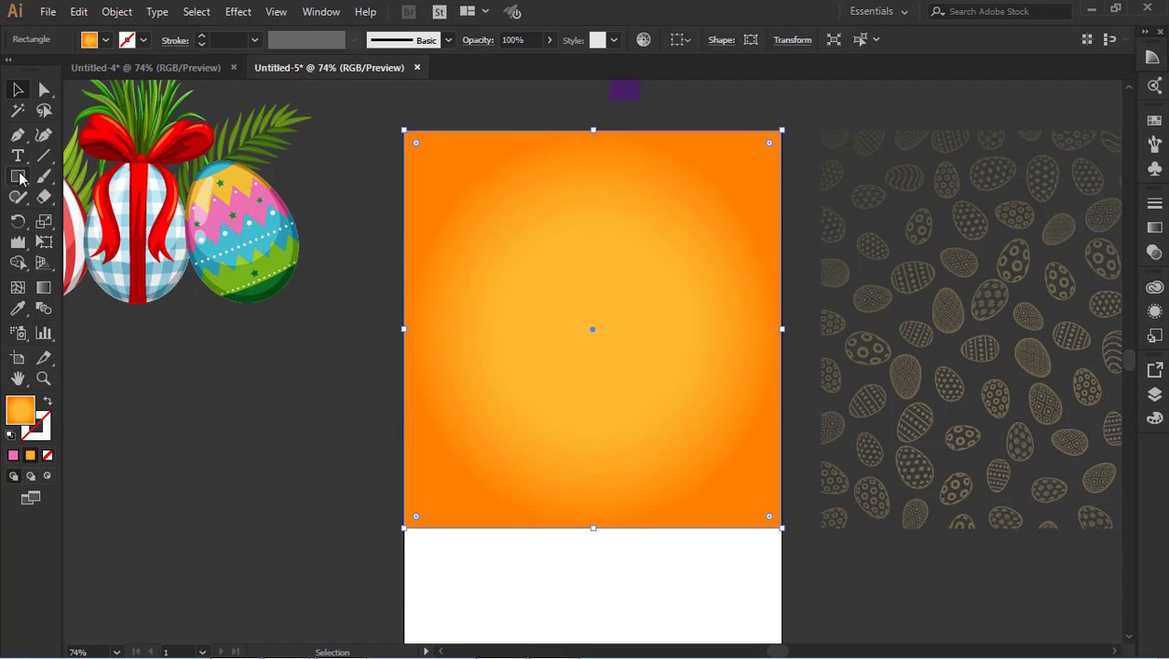
pyautogui.click(21, 177)
pyautogui.scroll(-3, 456, 472)
pyautogui.moveTo(416, 466); pyautogui.dragTo(782, 562)
pyautogui.click(18, 89)
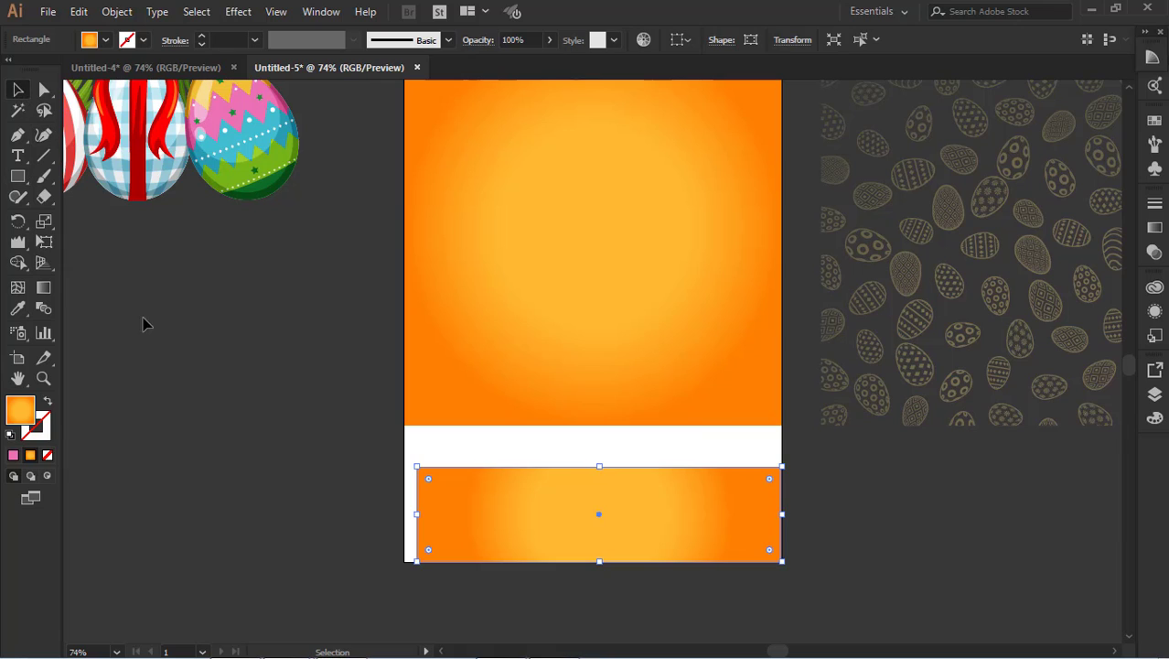
pyautogui.moveTo(416, 514); pyautogui.dragTo(404, 514)
pyautogui.moveTo(595, 468); pyautogui.dragTo(594, 425)
pyautogui.scroll(4, 640, 357)
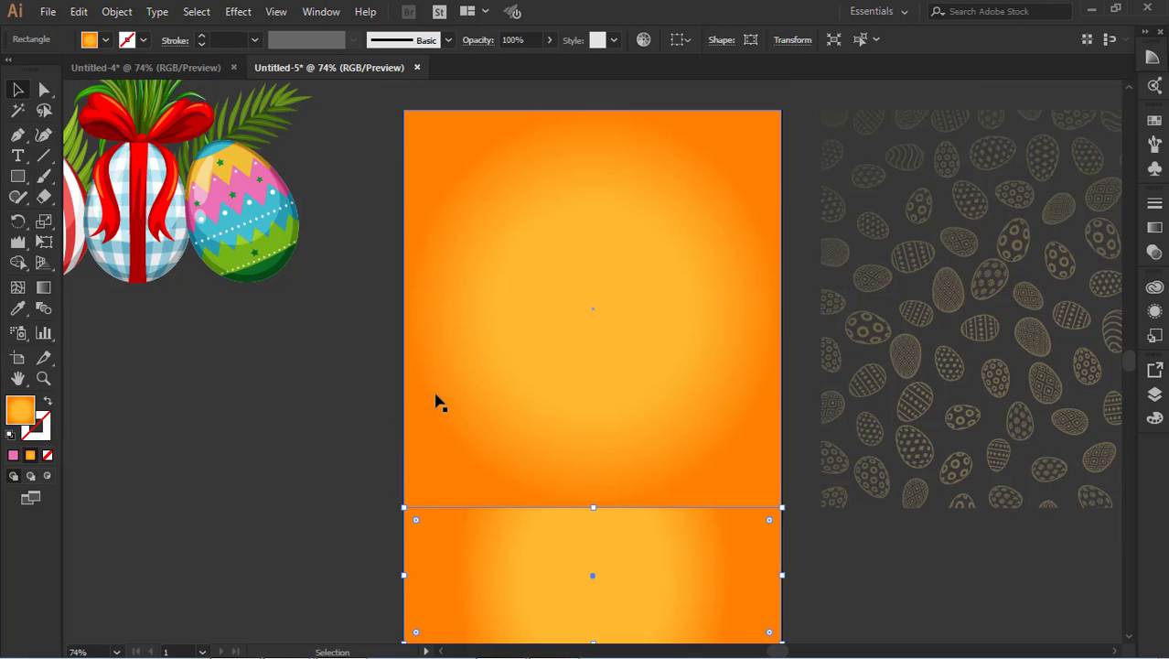
# Place the small purple square beside the page and fill the lower rectangle with its sampled colour.
pyautogui.moveTo(633, 145); pyautogui.dragTo(352, 478)
pyautogui.scroll(-3, 352, 477)
pyautogui.click(448, 512)
pyautogui.click(17, 308)
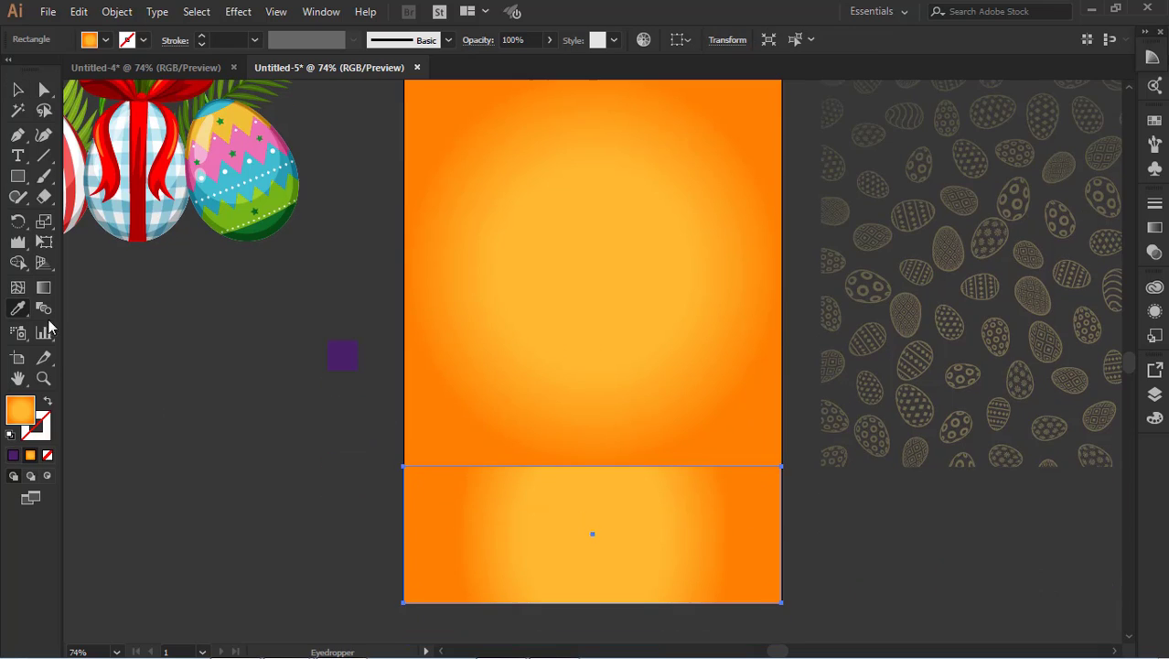
pyautogui.click(349, 356)
pyautogui.click(20, 93)
pyautogui.click(348, 476)
pyautogui.click(587, 535)
pyautogui.click(908, 546)
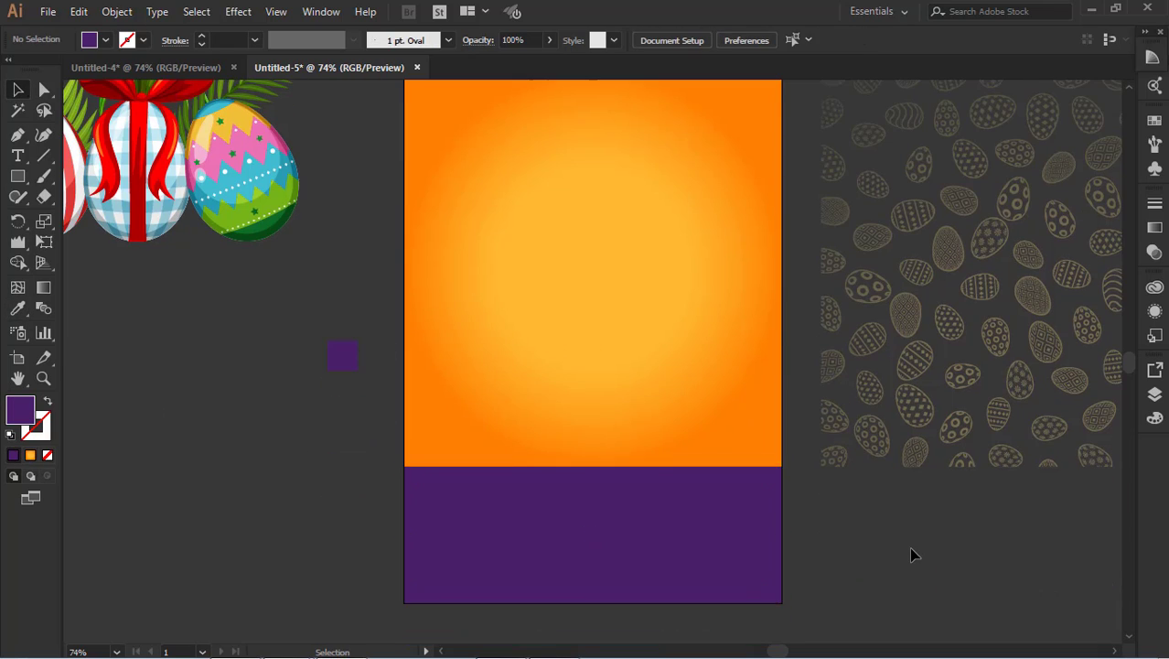
# Move the clipped egg pattern back onto the orange background, aligned with the page edges.
pyautogui.scroll(1, 909, 546)
pyautogui.moveTo(918, 401); pyautogui.dragTo(500, 405)
pyautogui.click(861, 509)
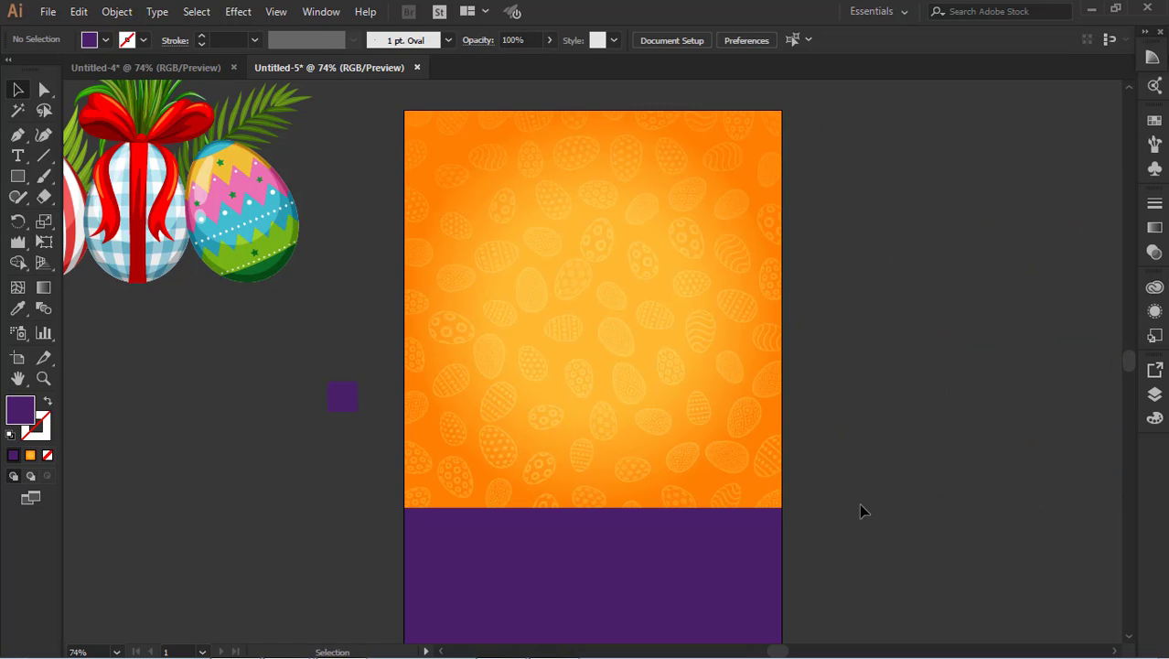
pyautogui.scroll(1, 910, 540)
pyautogui.scroll(-1, 909, 541)
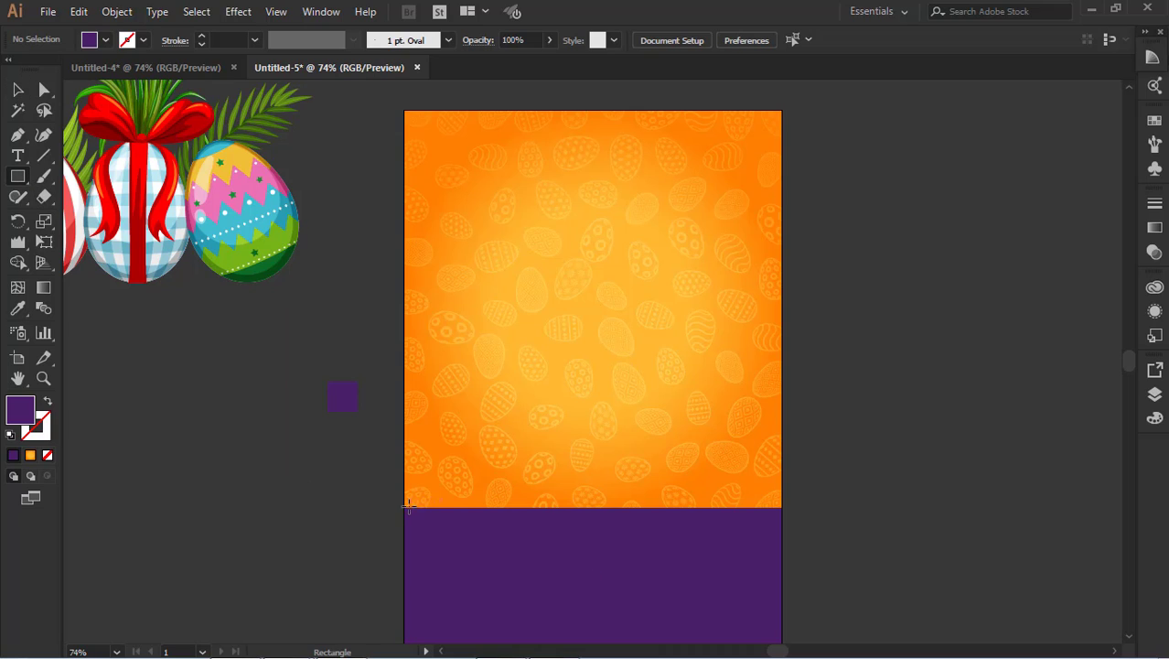
# Draw a thin full-width strip along the top of the purple area and fill it with the sampled orange gradient.
pyautogui.moveTo(404, 507); pyautogui.dragTo(781, 535)
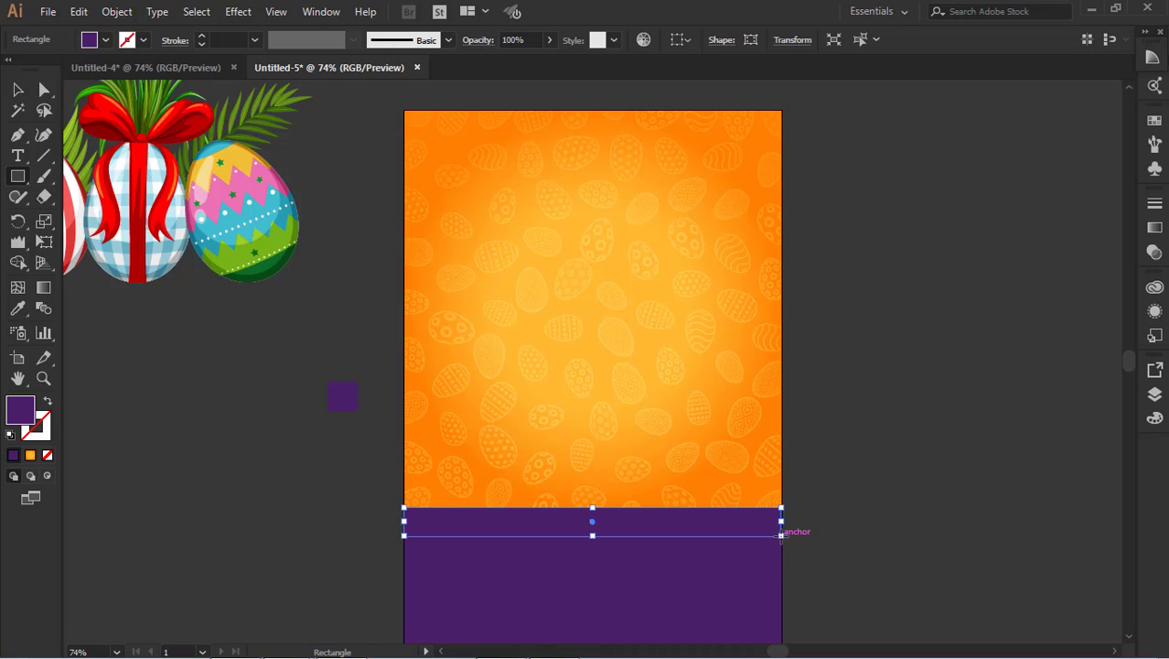
pyautogui.click(16, 316)
pyautogui.click(456, 144)
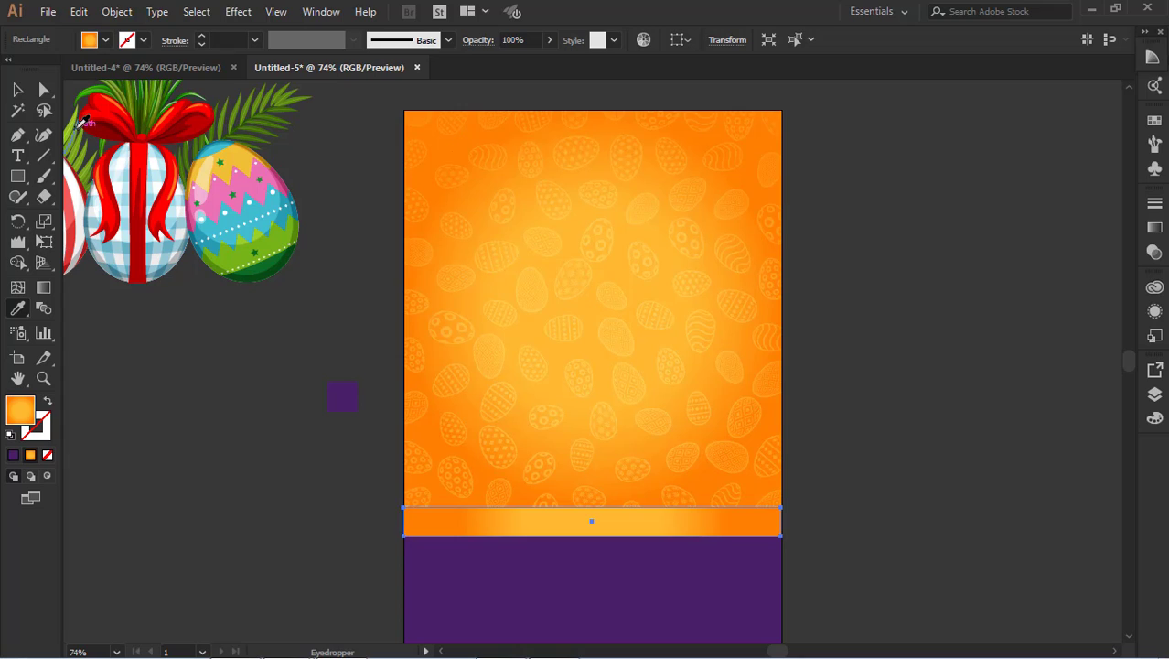
pyautogui.click(17, 90)
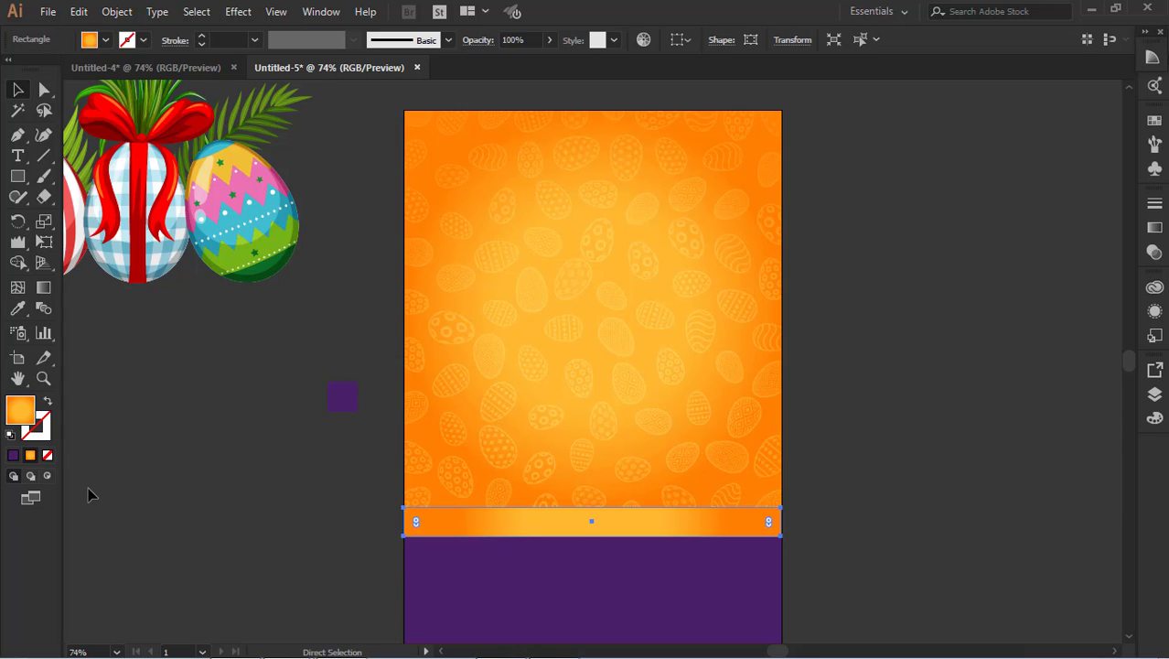
# Place two vertical ruler guides near the page's left edge and delete the thin orange strip.
pyautogui.hotkey('ctrl', 'r')
pyautogui.moveTo(265, 539); pyautogui.dragTo(420, 587)
pyautogui.moveTo(71, 472); pyautogui.dragTo(440, 553)
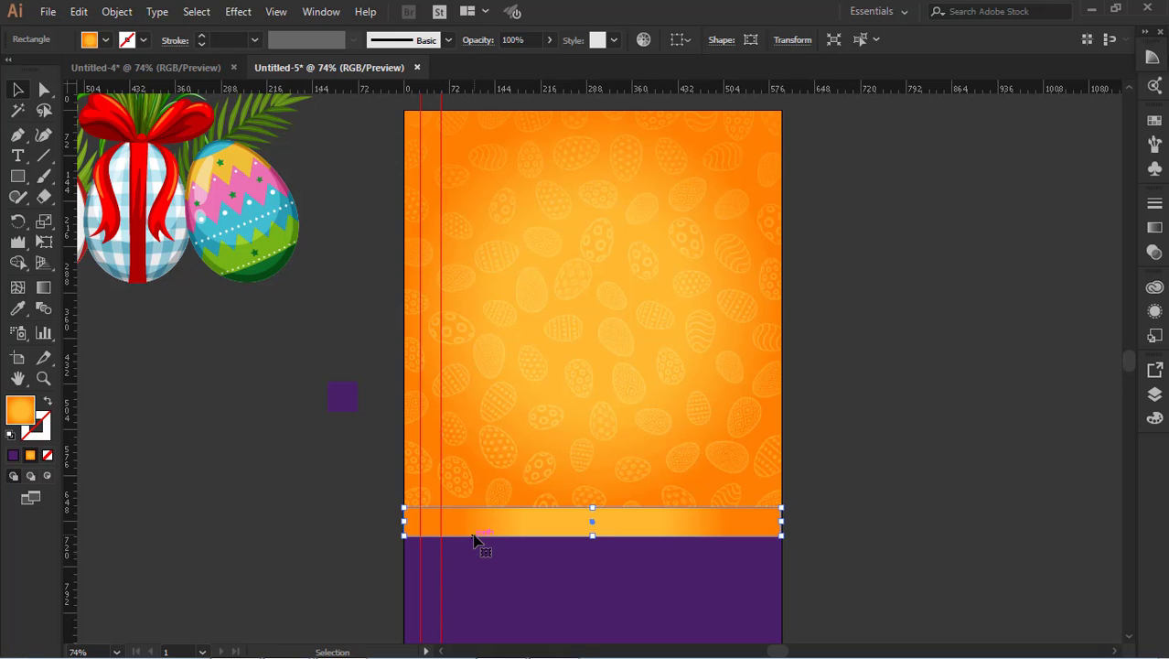
pyautogui.press('Delete')
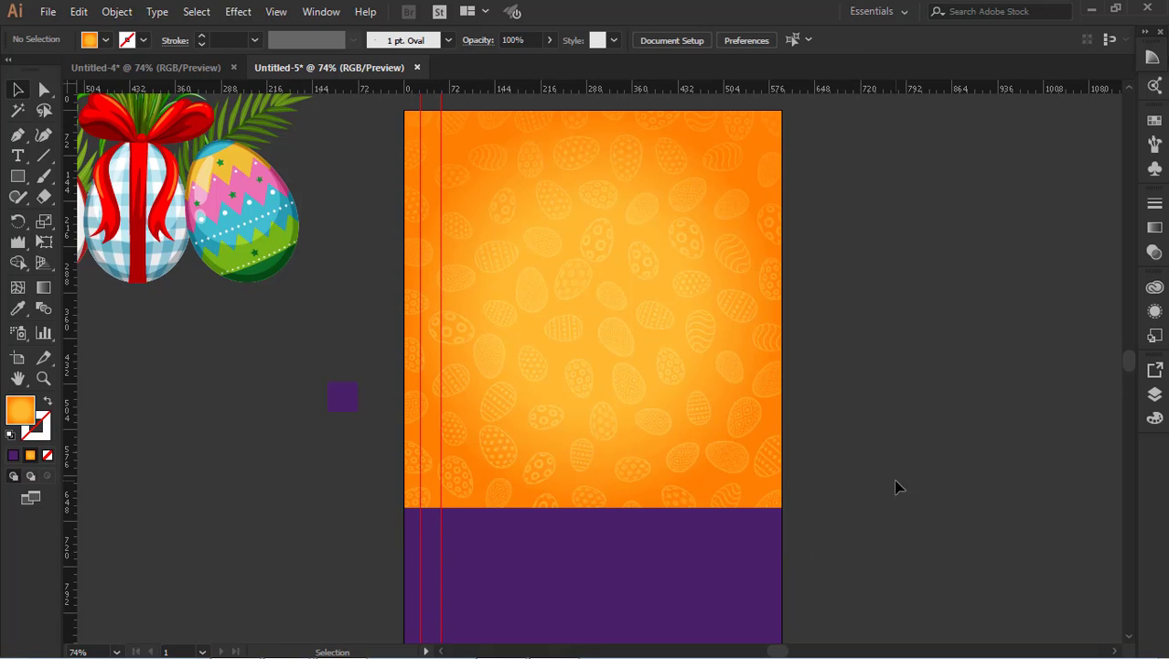
# Move the decorated Easter egg artwork onto the patterned orange background, centred between the page sides.
pyautogui.click(280, 272)
pyautogui.moveTo(280, 271); pyautogui.dragTo(726, 384)
pyautogui.click(910, 439)
pyautogui.click(927, 426)
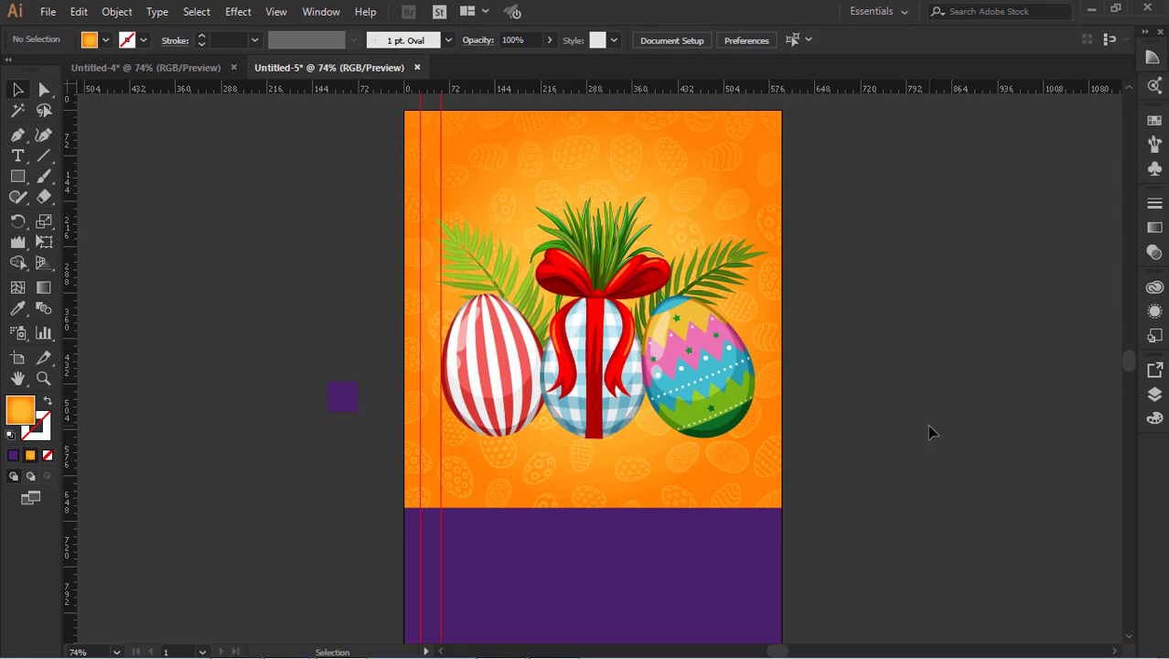
# Draw a flat ellipse about 132 by 7 pt beneath the red striped egg.
pyautogui.click(20, 179)
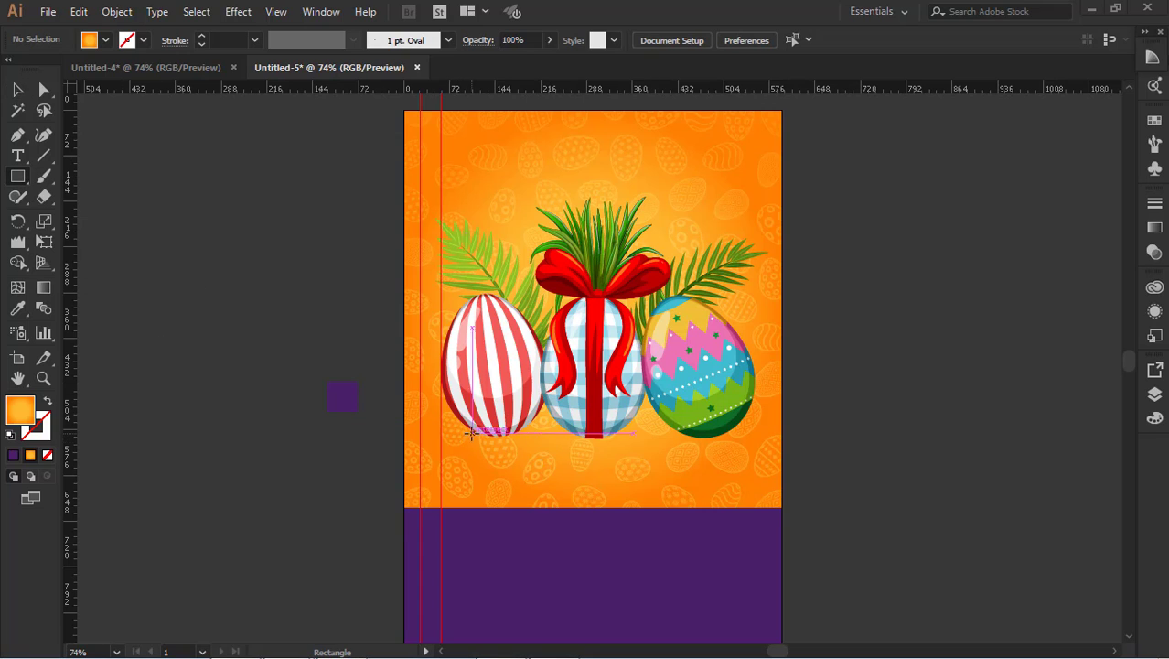
pyautogui.click(18, 176)
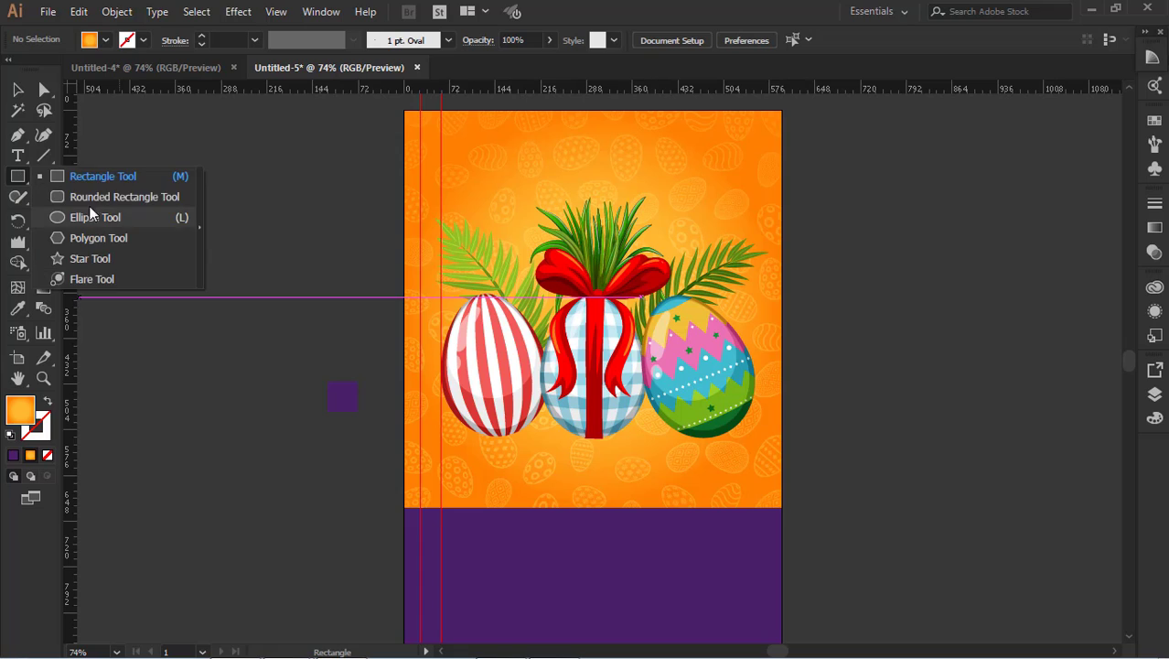
pyautogui.click(73, 216)
pyautogui.moveTo(463, 434); pyautogui.dragTo(548, 437)
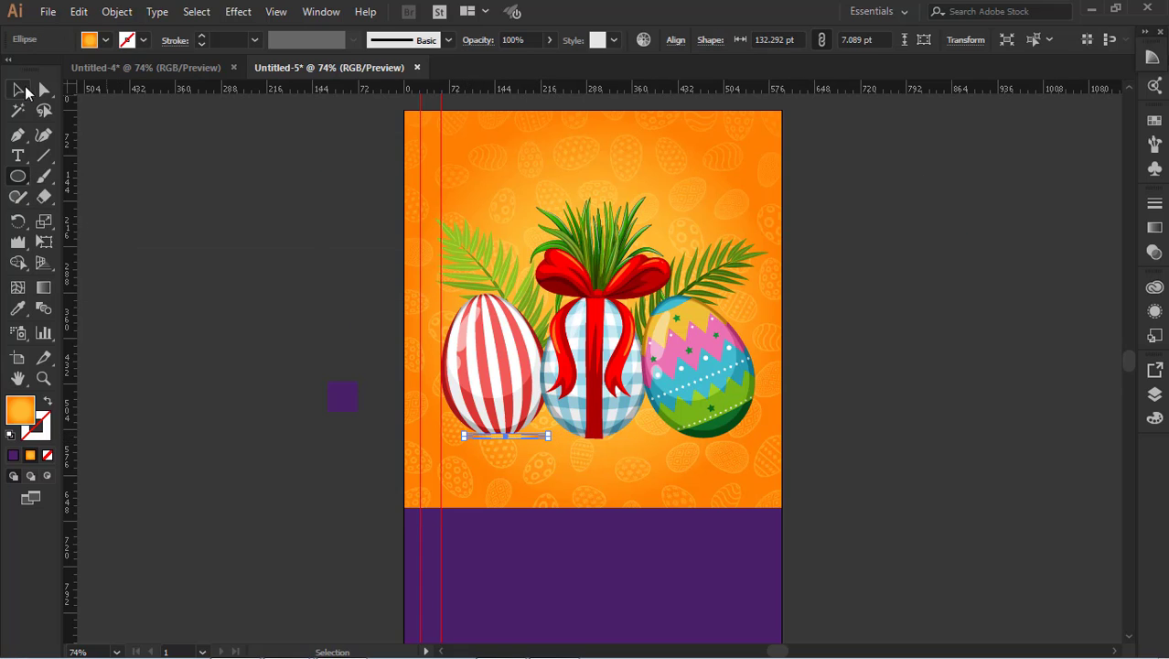
pyautogui.click(18, 89)
pyautogui.click(453, 462)
# Fill the flat ellipse beneath the red striped egg with a black-to-white radial gradient, dark at the centre.
pyautogui.click(522, 439)
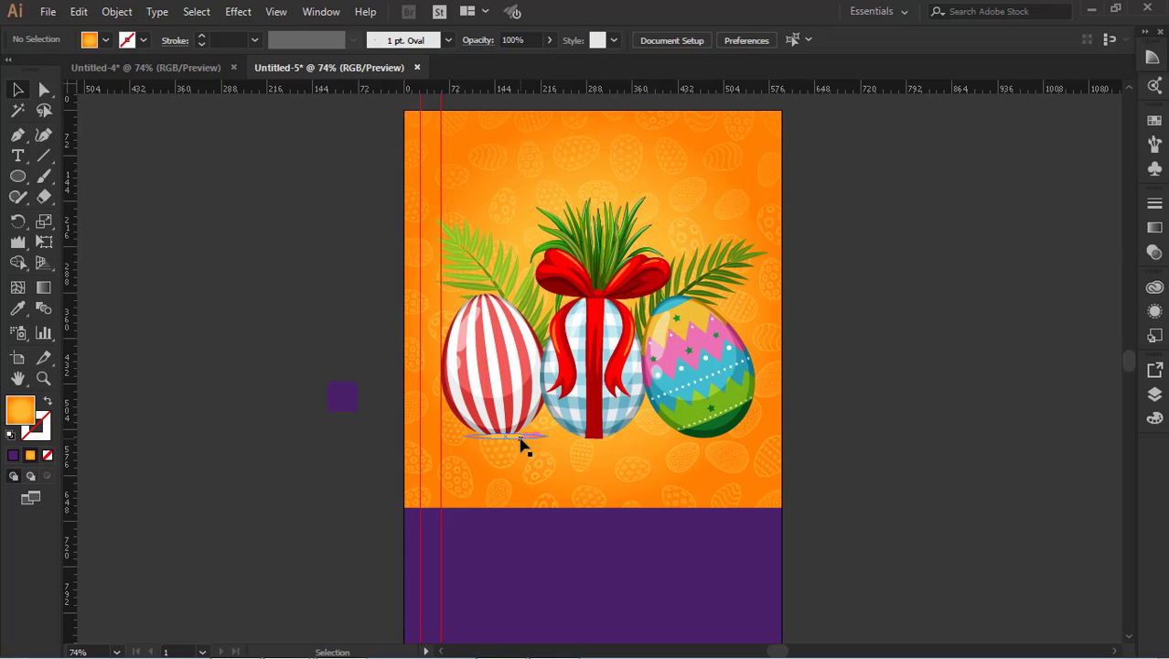
pyautogui.click(30, 462)
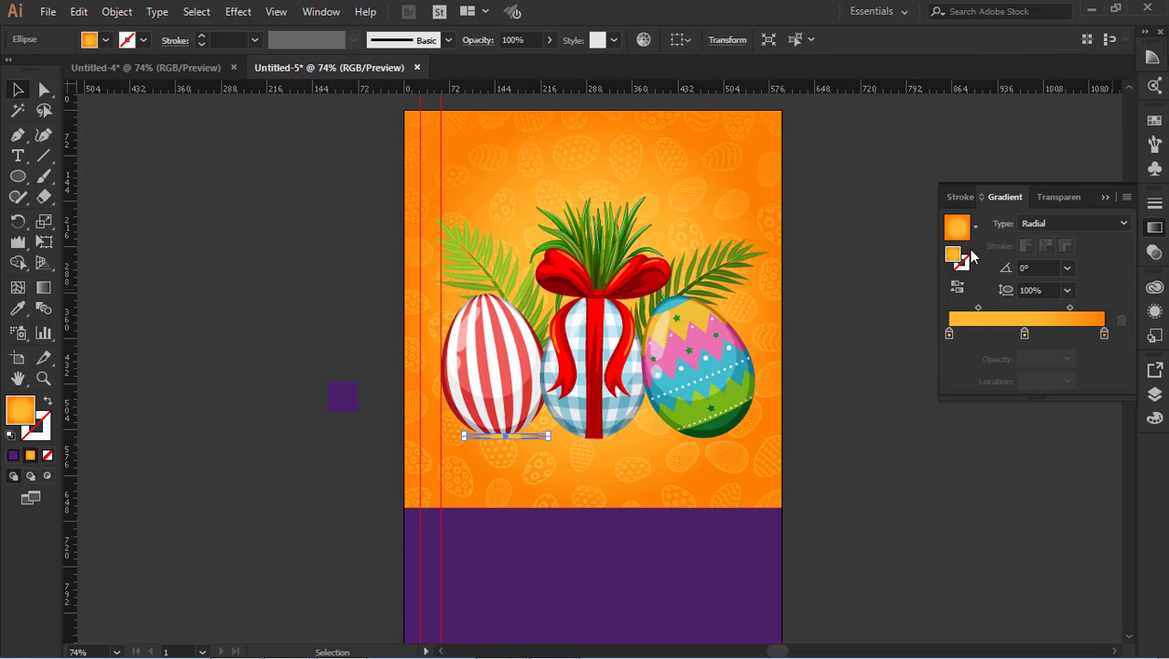
pyautogui.click(975, 225)
pyautogui.click(884, 268)
pyautogui.click(1034, 224)
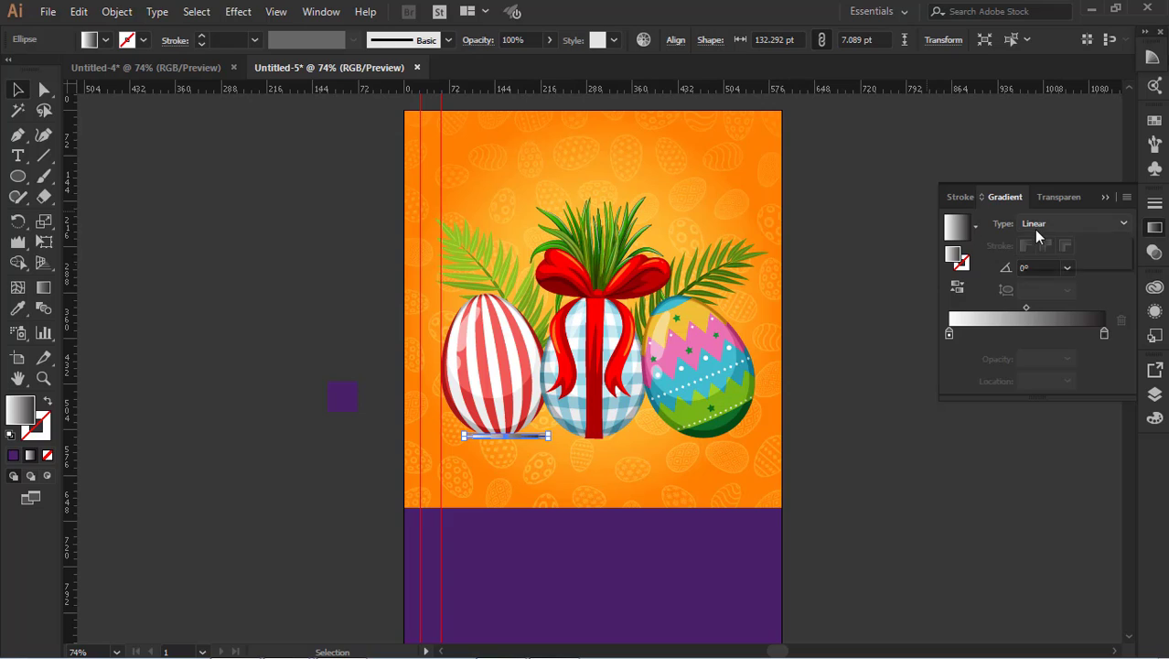
pyautogui.click(1034, 240)
pyautogui.click(957, 285)
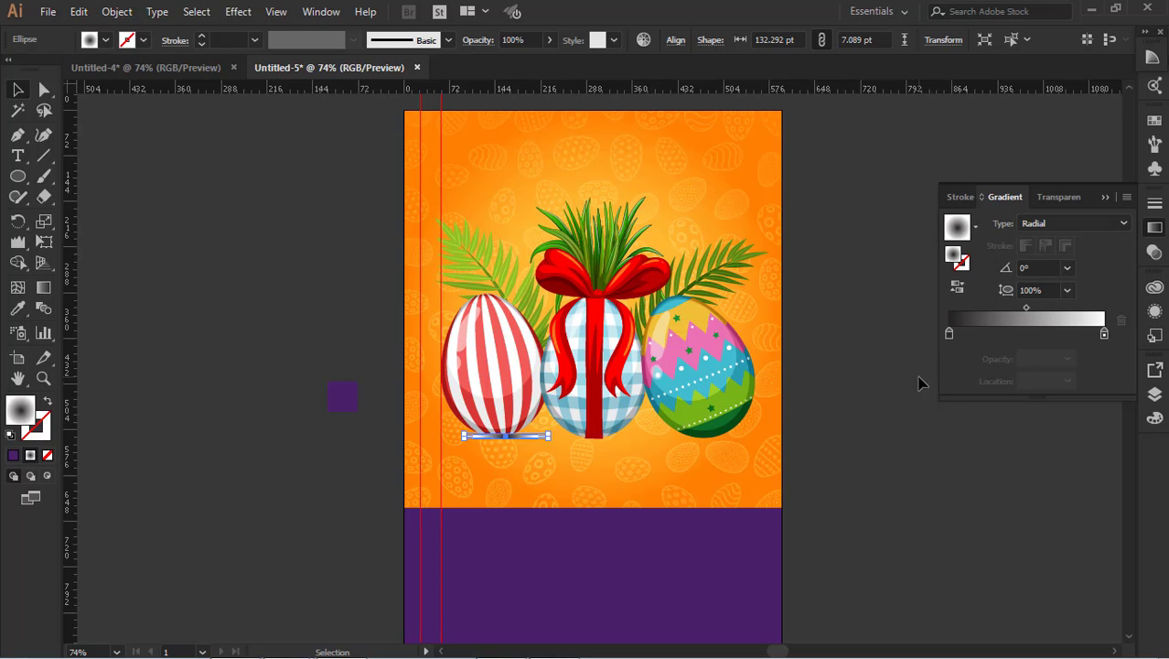
# Set the gradient ellipse's blending mode to Multiply so it reads as a soft shadow.
pyautogui.click(1049, 198)
pyautogui.click(1006, 223)
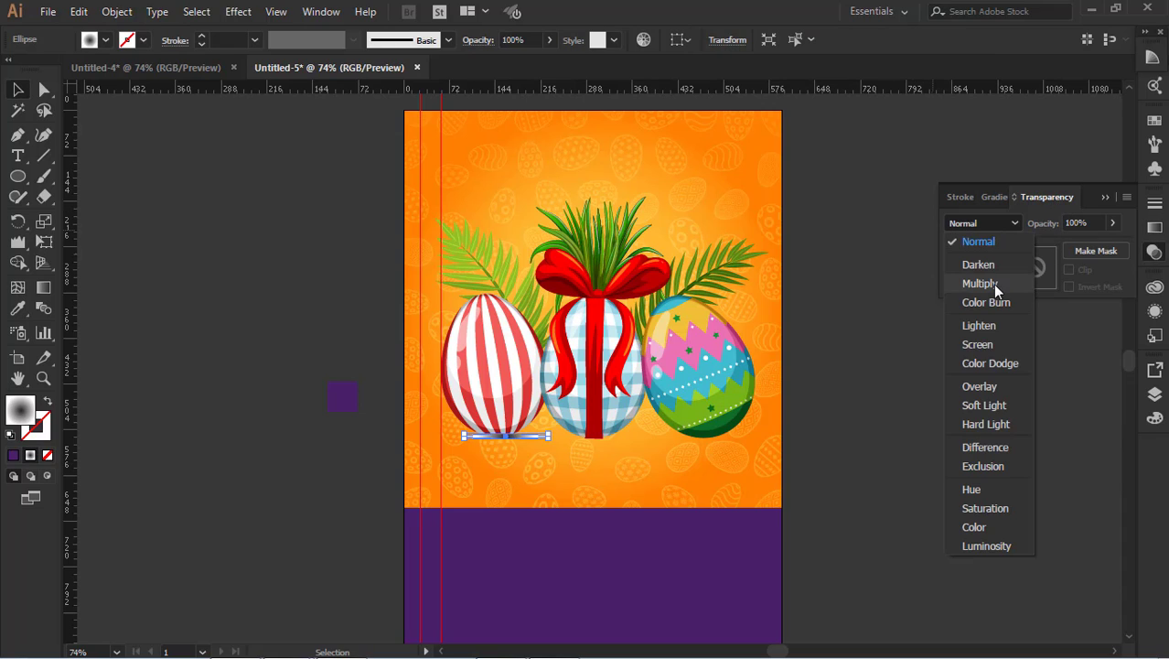
pyautogui.click(994, 284)
pyautogui.click(953, 352)
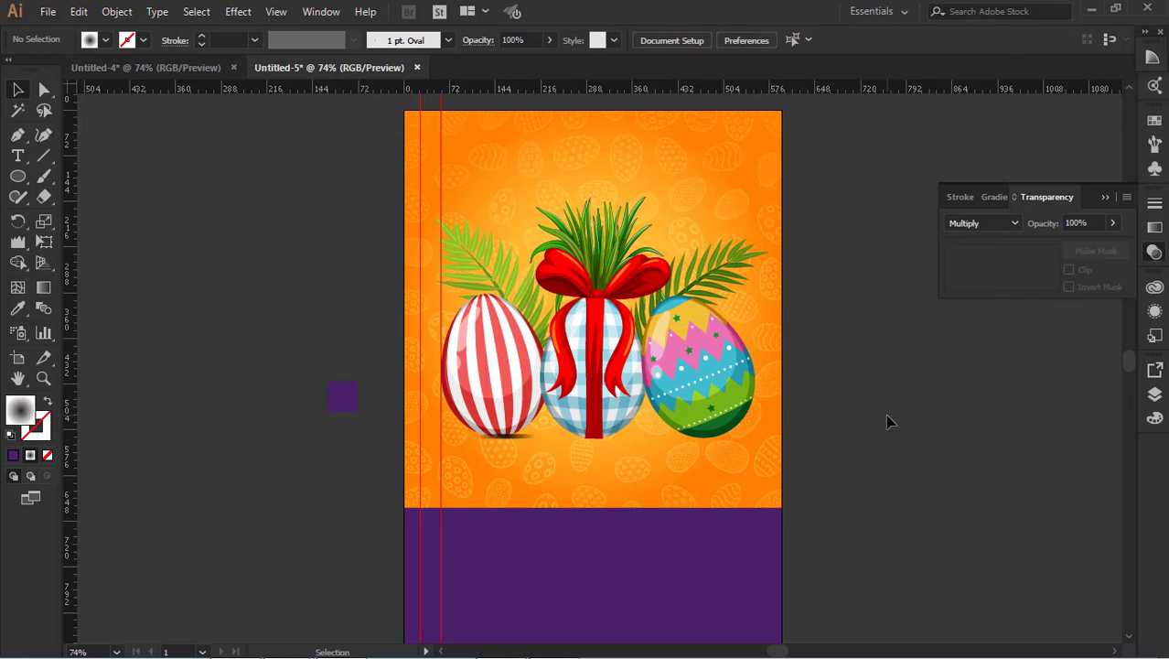
# Duplicate the shadow ellipse beneath the checked middle egg and the multicoloured zigzag egg.
pyautogui.click(515, 438)
pyautogui.click(622, 468)
pyautogui.moveTo(504, 440); pyautogui.dragTo(724, 445)
pyautogui.click(630, 459)
# Nudge the decorated egg artwork slightly right and down over the shadows.
pyautogui.click(743, 406)
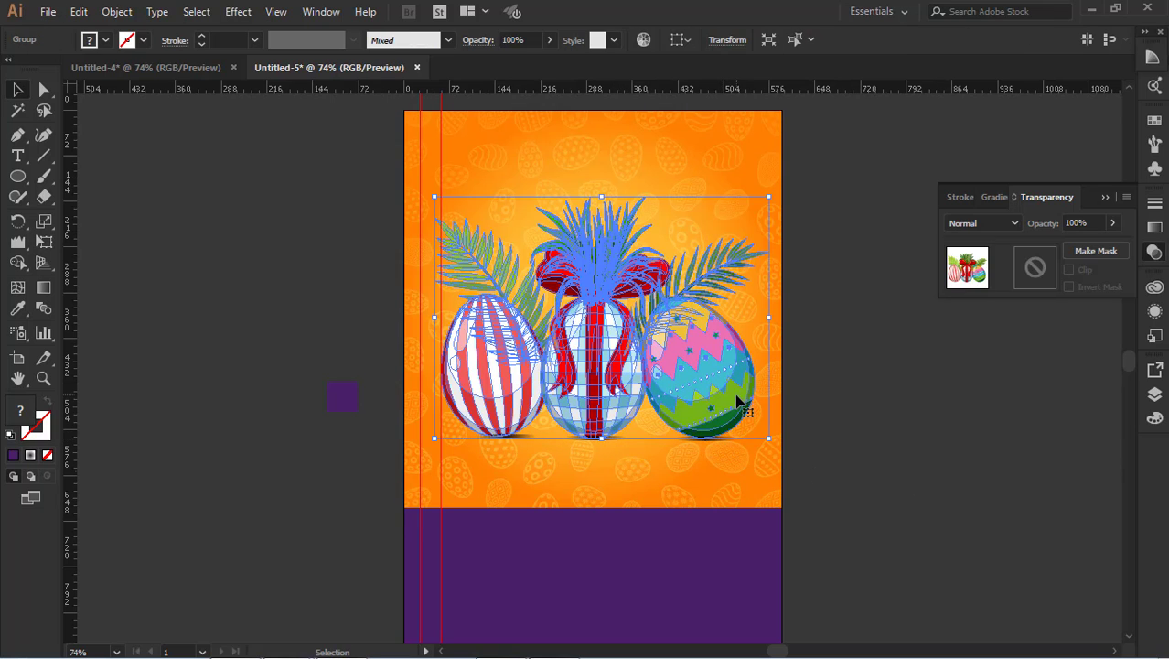
pyautogui.click(772, 418)
pyautogui.click(756, 418)
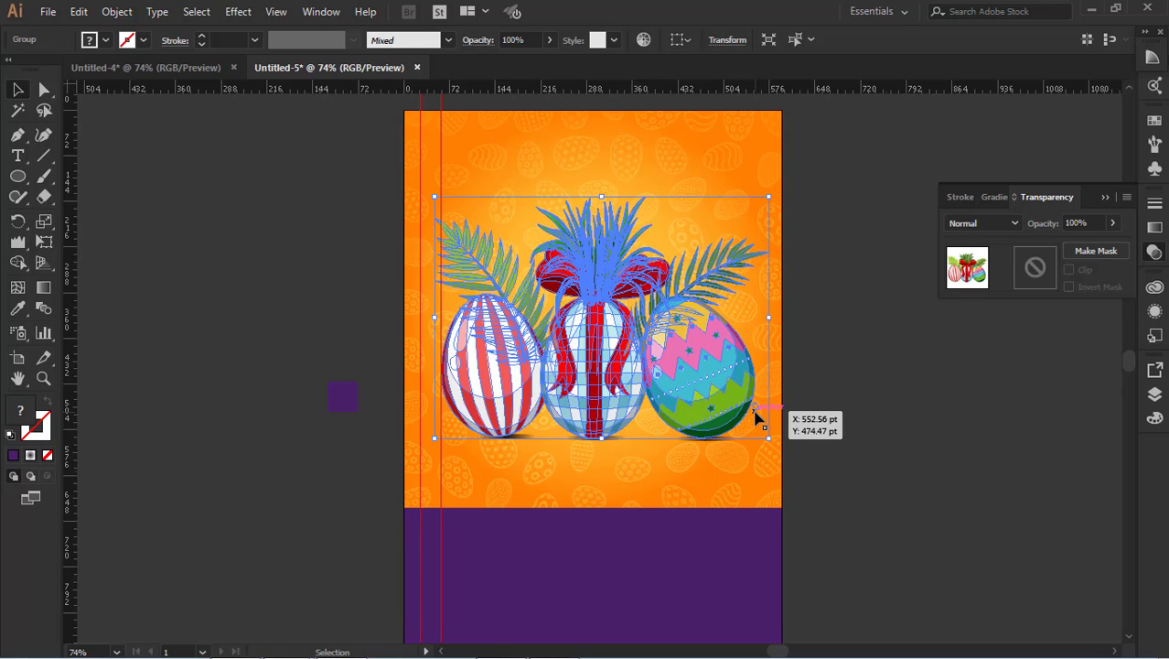
pyautogui.click(715, 450)
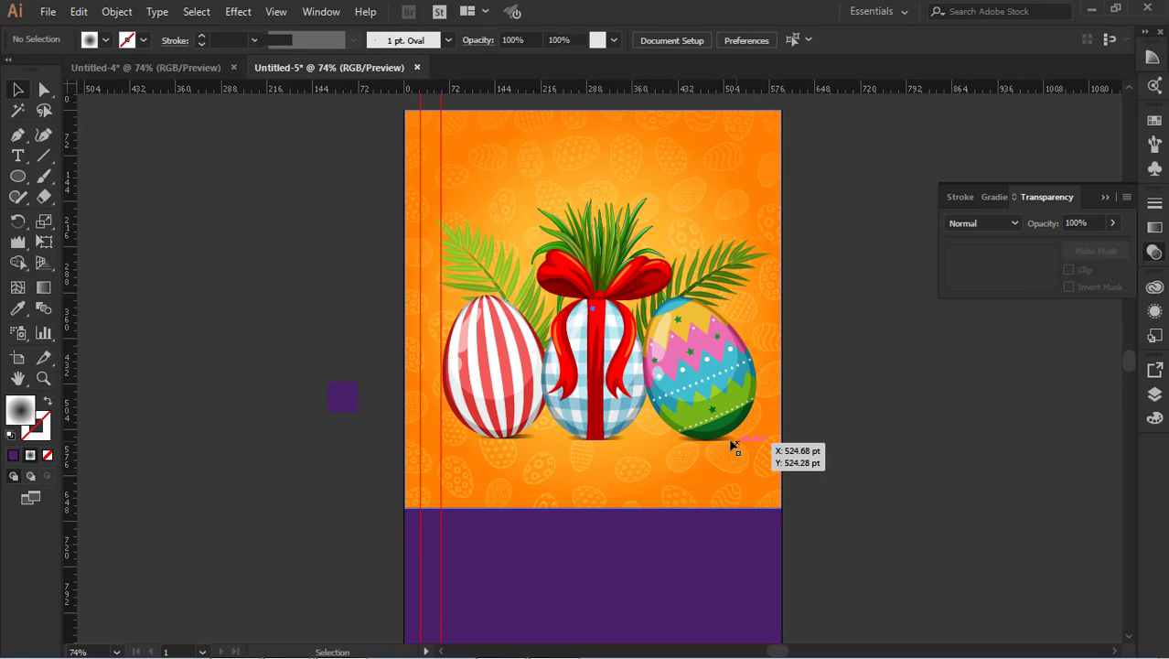
# Shift the red striped egg's shadow slightly left so it sits centred under the egg.
pyautogui.click(734, 443)
pyautogui.keyDown('shift'); pyautogui.click(618, 439); pyautogui.keyUp('shift')
pyautogui.keyDown('shift'); pyautogui.click(522, 440); pyautogui.keyUp('shift')
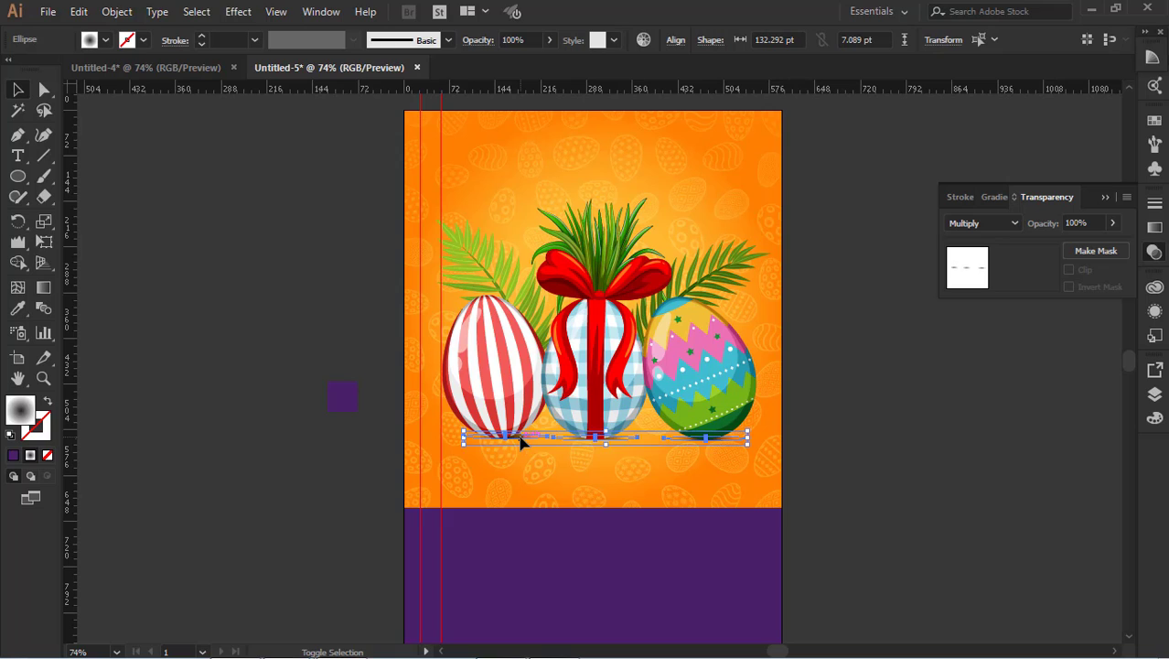
pyautogui.click(984, 546)
pyautogui.keyDown('shift'); pyautogui.click(517, 438); pyautogui.keyUp('shift')
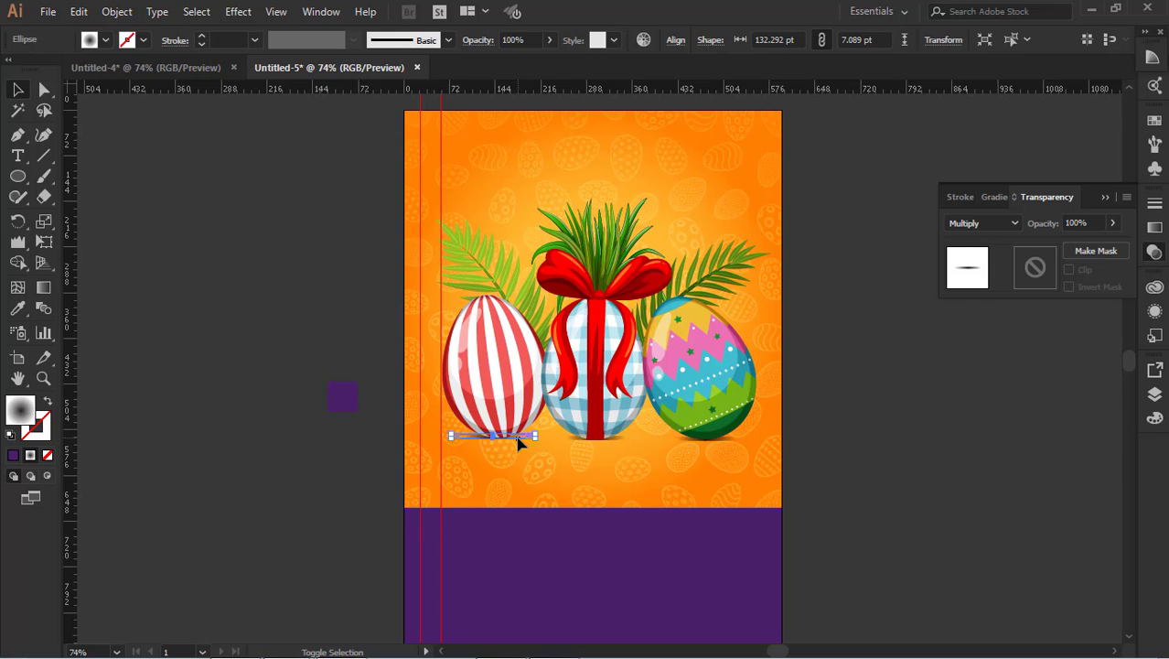
pyautogui.click(924, 431)
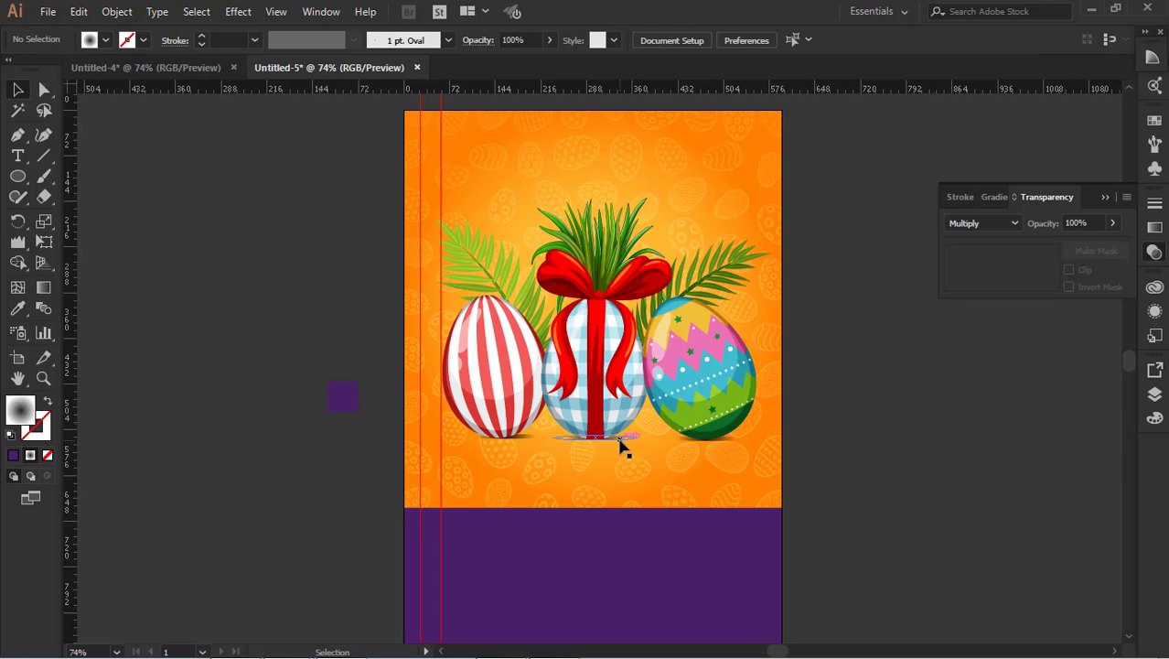
# Stretch the purple rectangle slightly upward by raising its upper edge.
pyautogui.scroll(1, 872, 475)
pyautogui.scroll(2, 872, 476)
pyautogui.scroll(-4, 873, 474)
pyautogui.click(747, 499)
pyautogui.click(848, 502)
pyautogui.scroll(4, 848, 502)
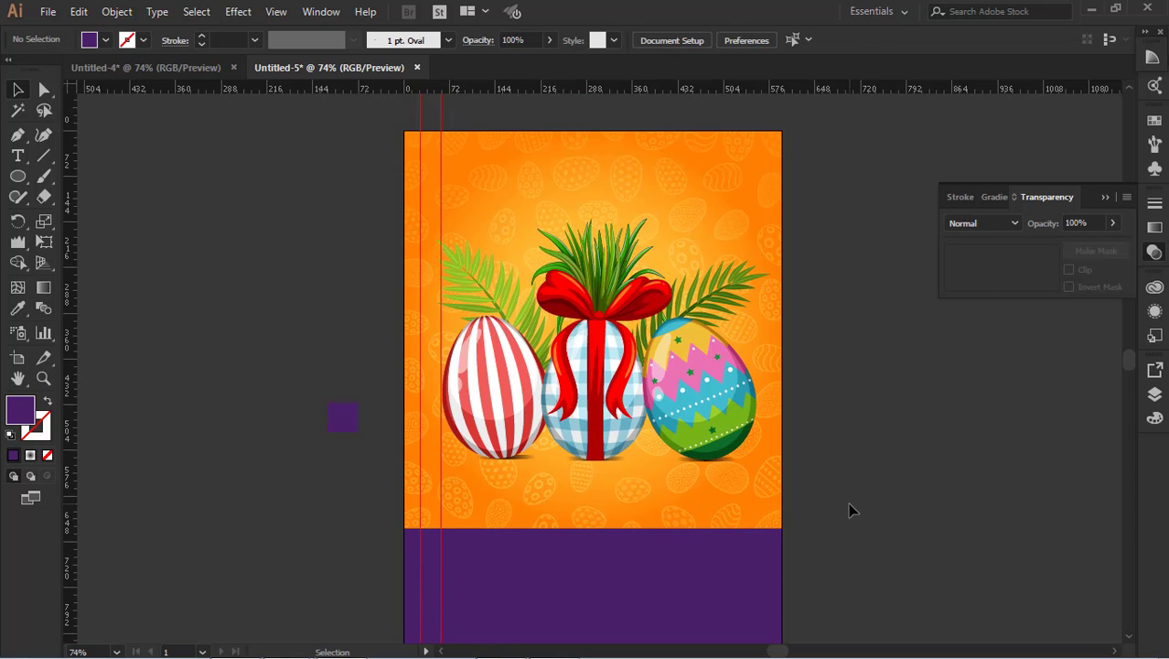
pyautogui.click(704, 540)
pyautogui.moveTo(594, 528)
pyautogui.mouseDown()
pyautogui.moveTo(616, 517)
pyautogui.moveTo(734, 524)
pyautogui.moveTo(728, 541)
pyautogui.mouseUp()
# Try to roughen the purple rectangle's upper edge with the Wrinkle tool.
pyautogui.click(17, 244)
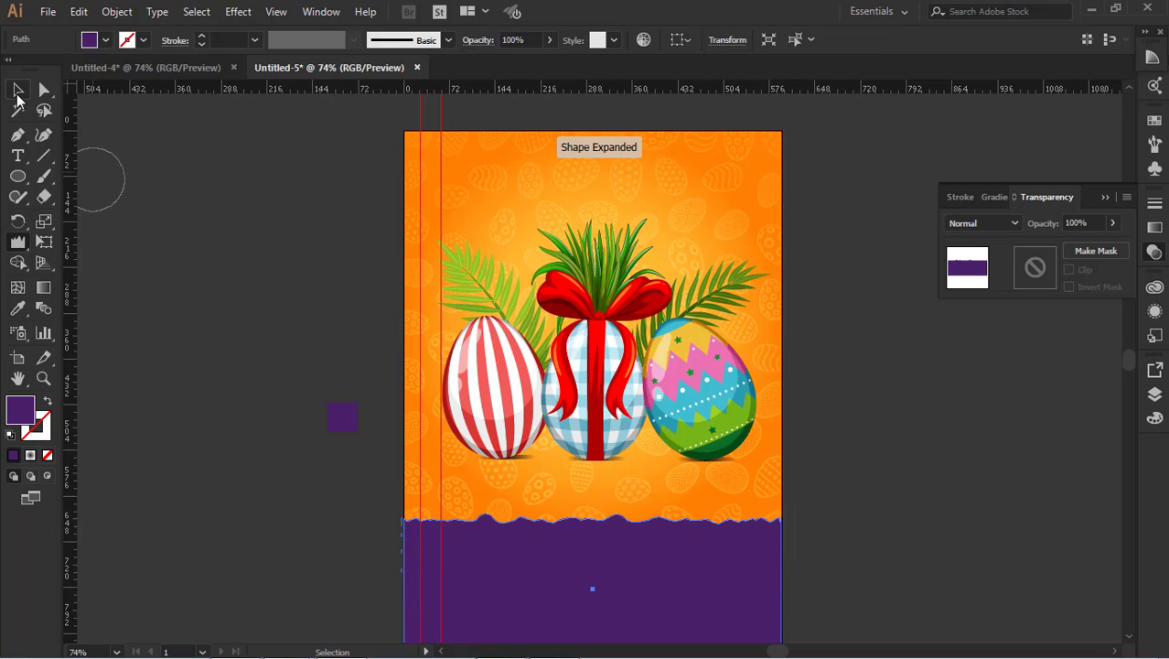
pyautogui.press('v')
pyautogui.click(182, 304)
pyautogui.hotkey('ctrl', 'z')
pyautogui.hotkey('ctrl', 'z')
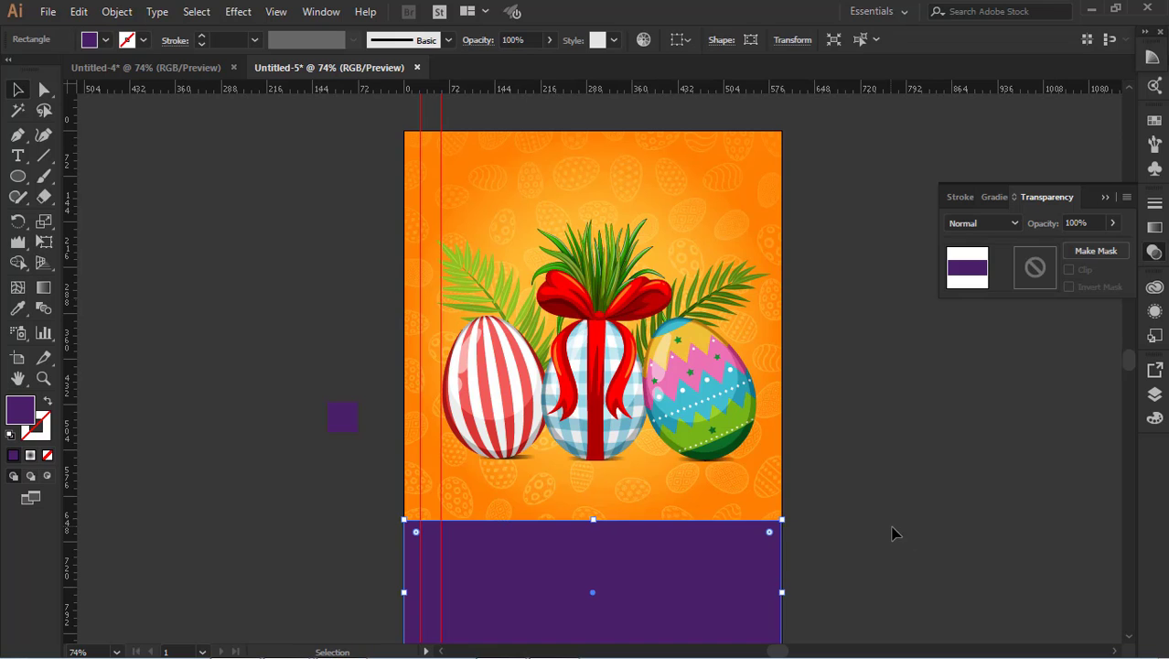
# Unlock the guides and move the two vertical guides off the page, one to each side.
pyautogui.scroll(1, 869, 430)
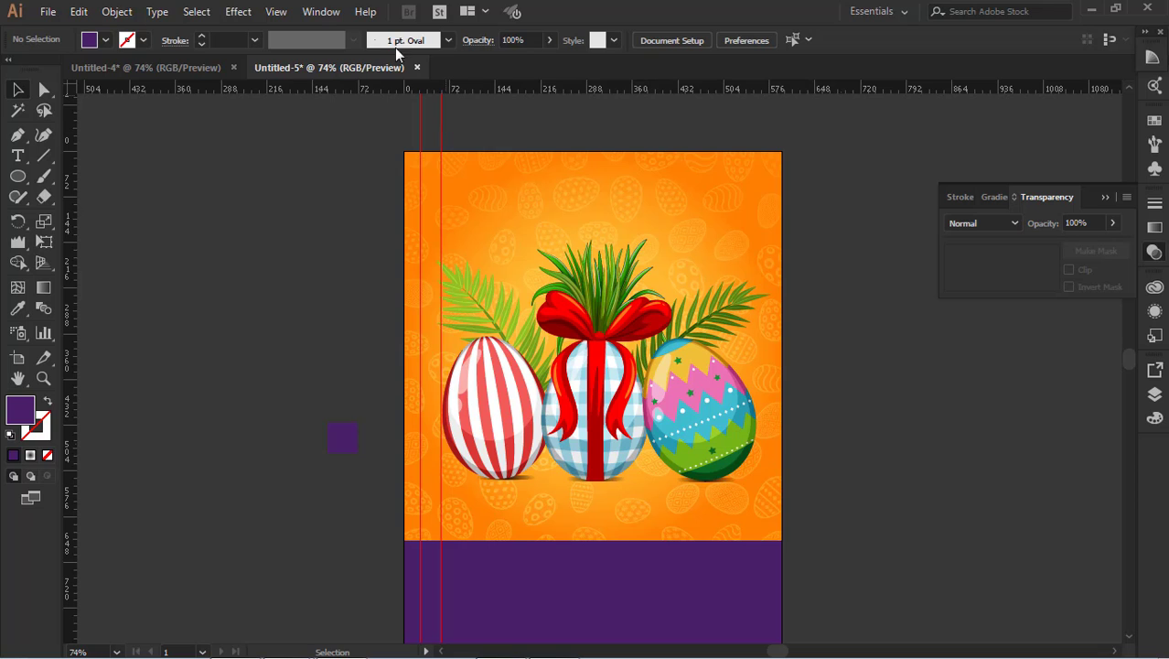
pyautogui.click(282, 14)
pyautogui.moveTo(412, 522)
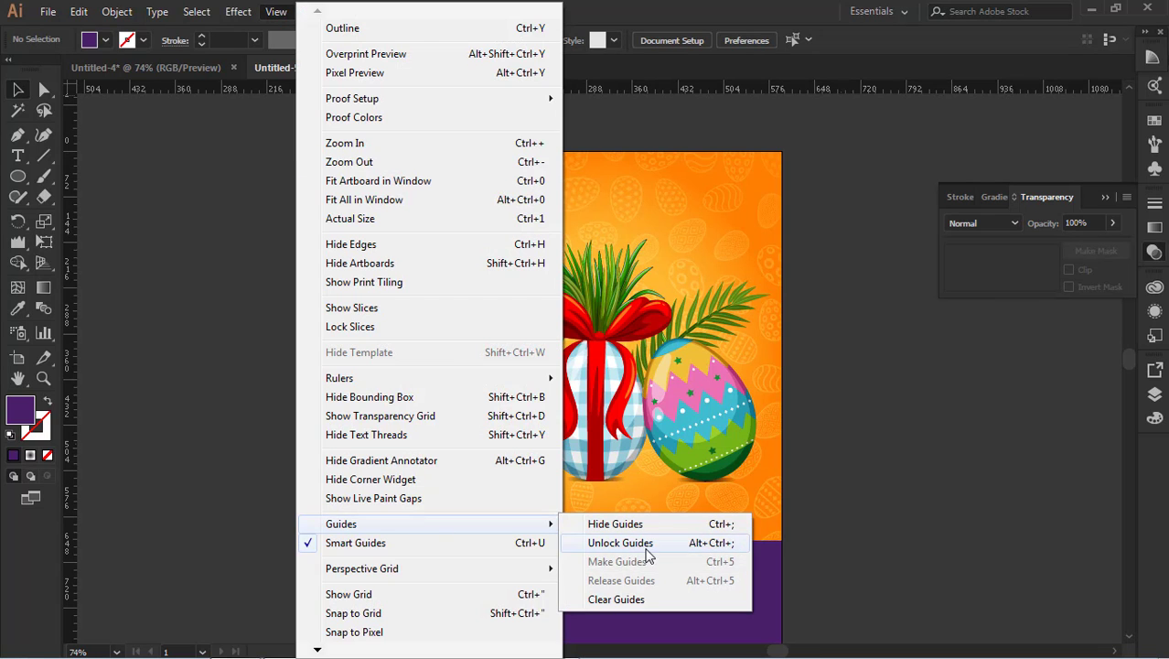
pyautogui.click(638, 544)
pyautogui.moveTo(446, 521); pyautogui.dragTo(839, 560)
pyautogui.moveTo(423, 514); pyautogui.dragTo(346, 529)
pyautogui.click(377, 505)
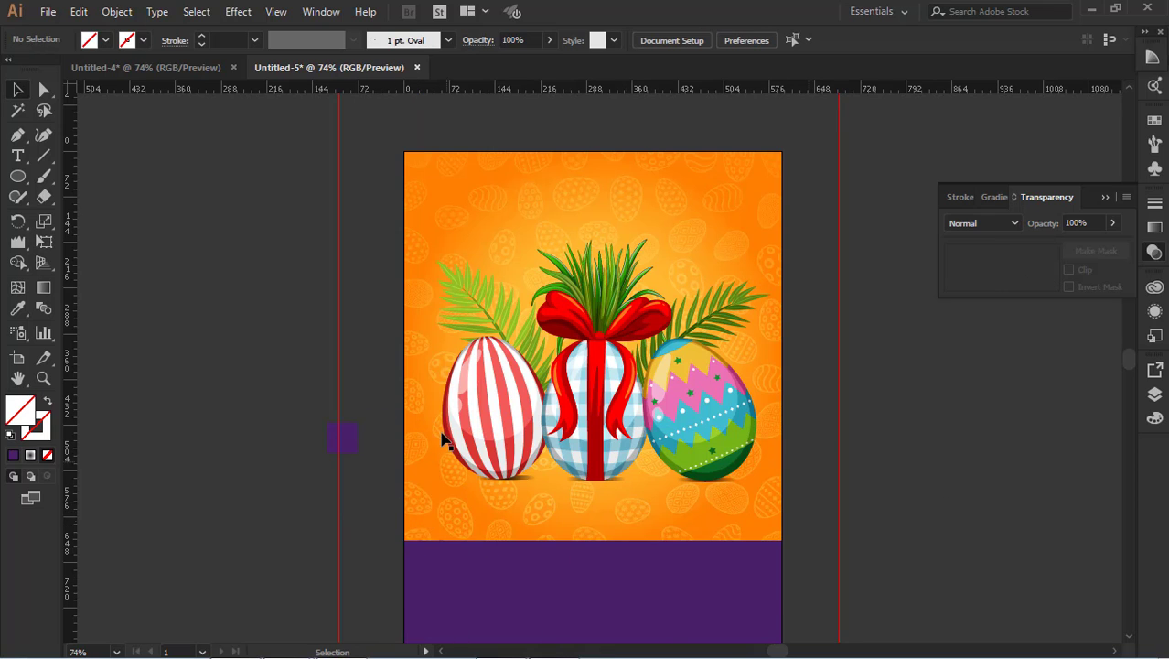
pyautogui.scroll(-3, 512, 447)
pyautogui.click(673, 513)
pyautogui.click(943, 510)
pyautogui.click(673, 523)
pyautogui.click(951, 512)
pyautogui.scroll(1, 951, 512)
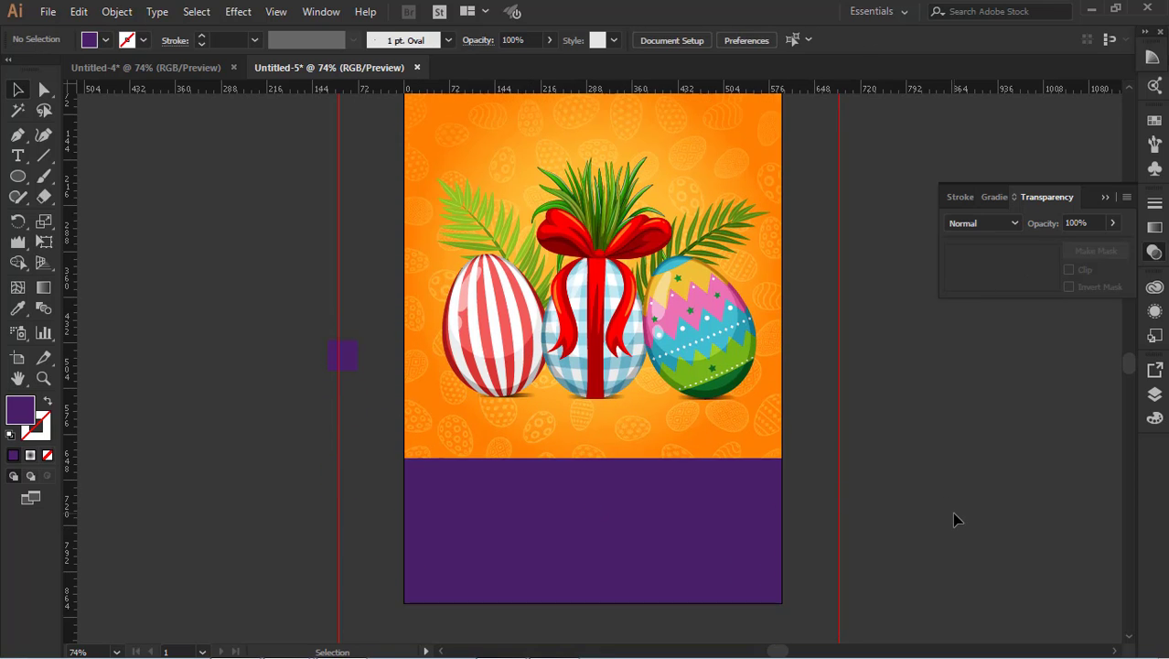
pyautogui.click(655, 541)
pyautogui.click(901, 551)
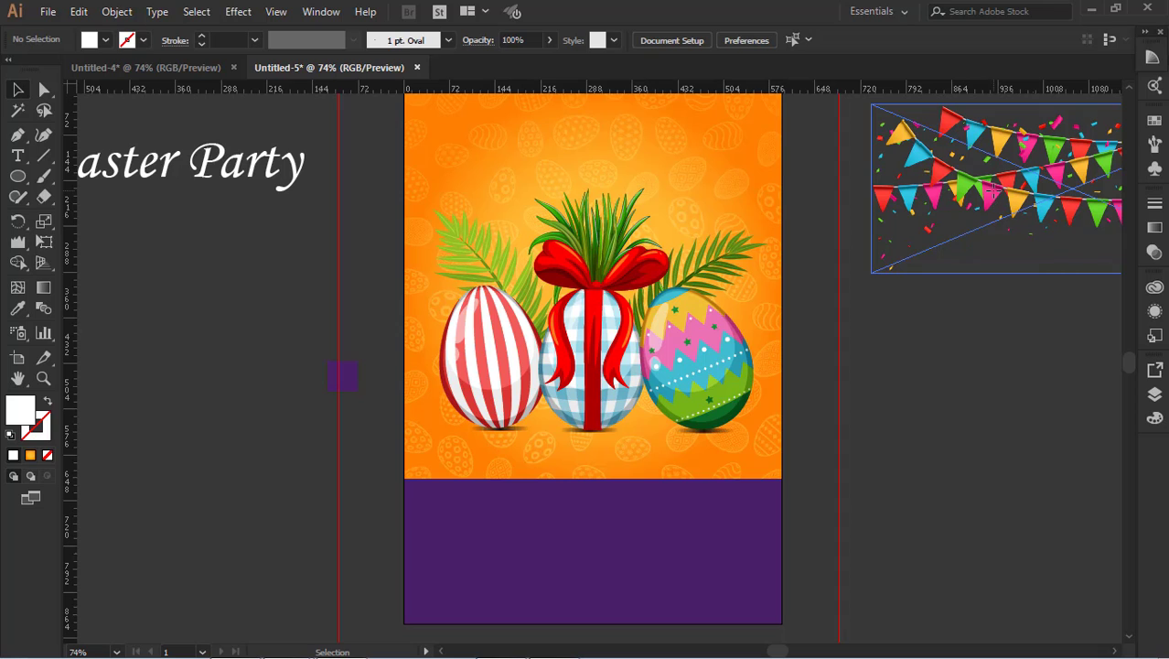
# Place the colourful bunting across the top of the poster and centre the white "Easter Party" title in the purple band.
pyautogui.moveTo(992, 190); pyautogui.dragTo(514, 124)
pyautogui.click(998, 338)
pyautogui.moveTo(192, 249); pyautogui.dragTo(635, 617)
pyautogui.scroll(-3, 644, 618)
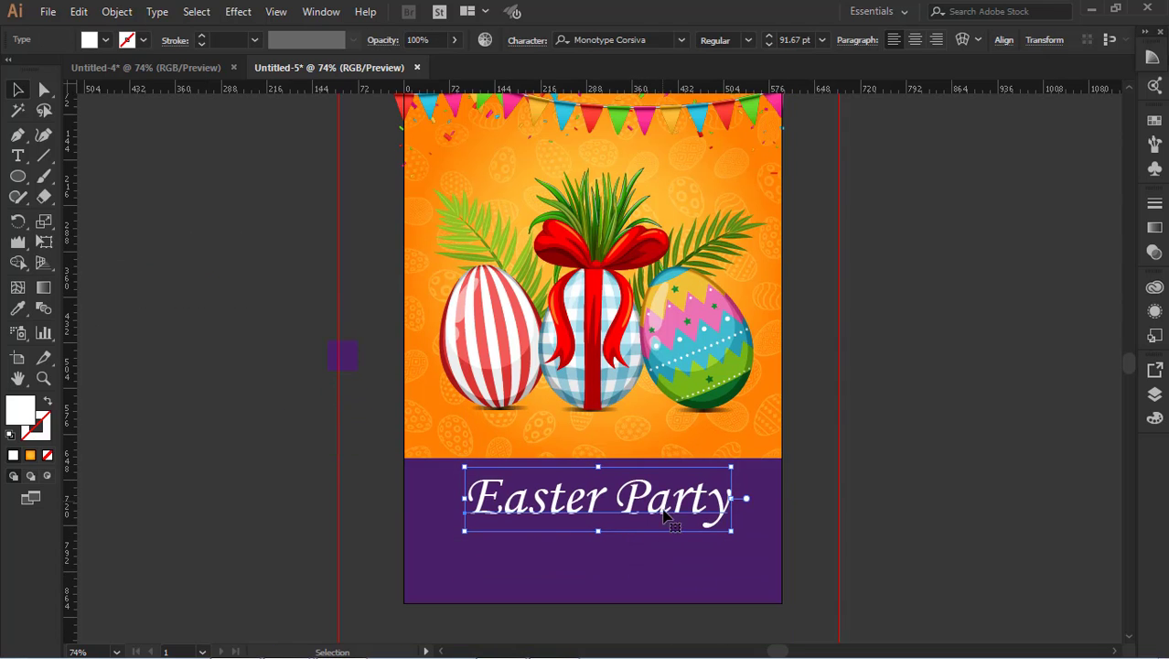
pyautogui.moveTo(662, 506); pyautogui.dragTo(695, 498)
pyautogui.click(885, 461)
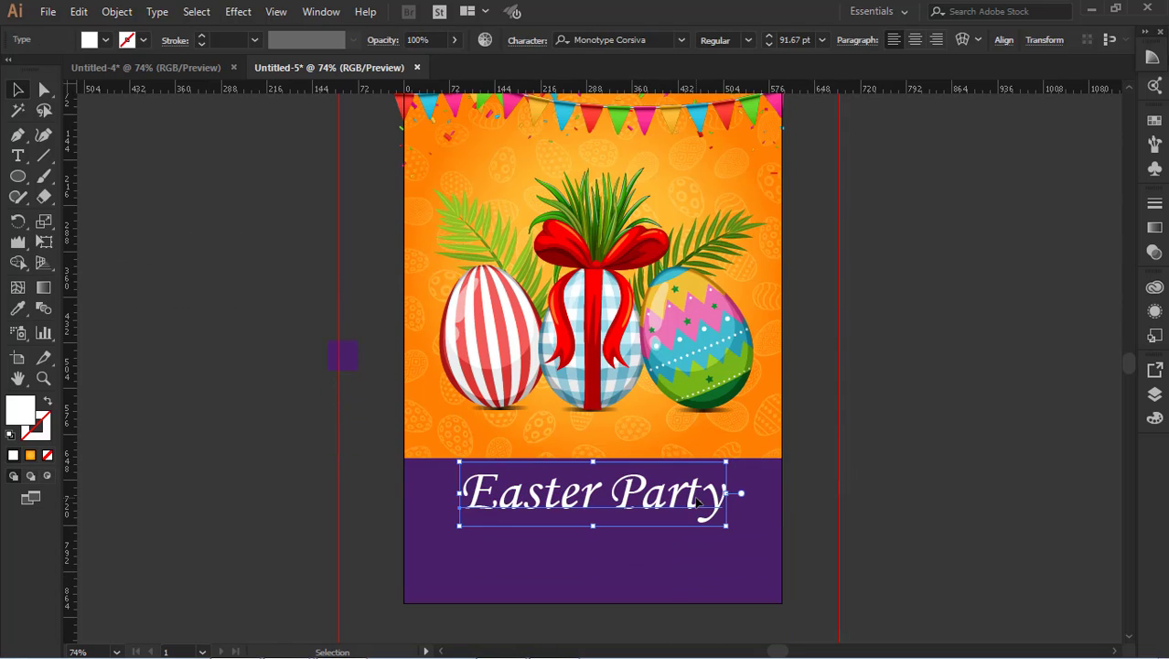
pyautogui.click(887, 523)
# Nudge the "Easter Party" title slightly left within the purple band.
pyautogui.scroll(2, 888, 523)
pyautogui.click(657, 567)
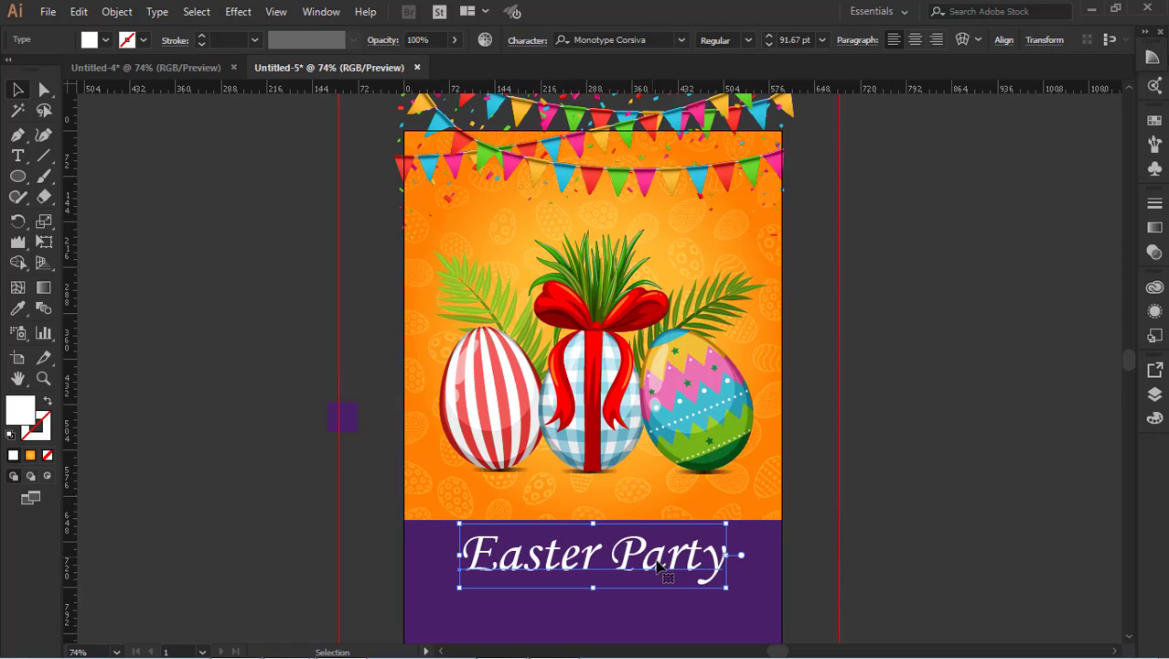
pyautogui.click(648, 40)
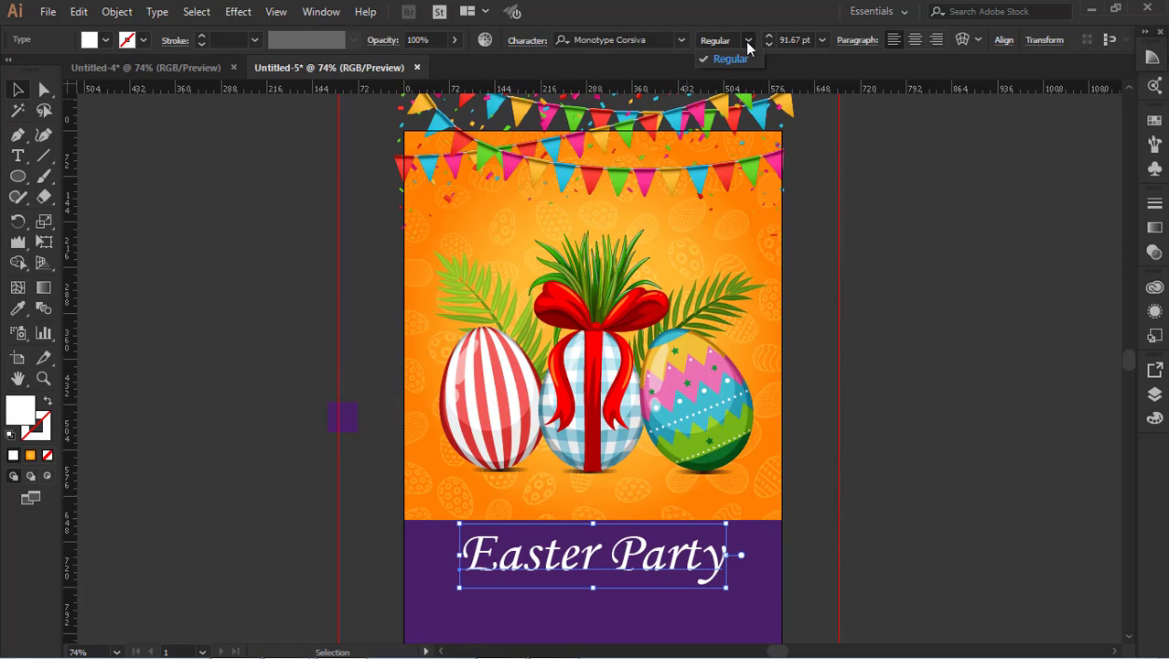
pyautogui.scroll(-2, 677, 279)
pyautogui.click(694, 536)
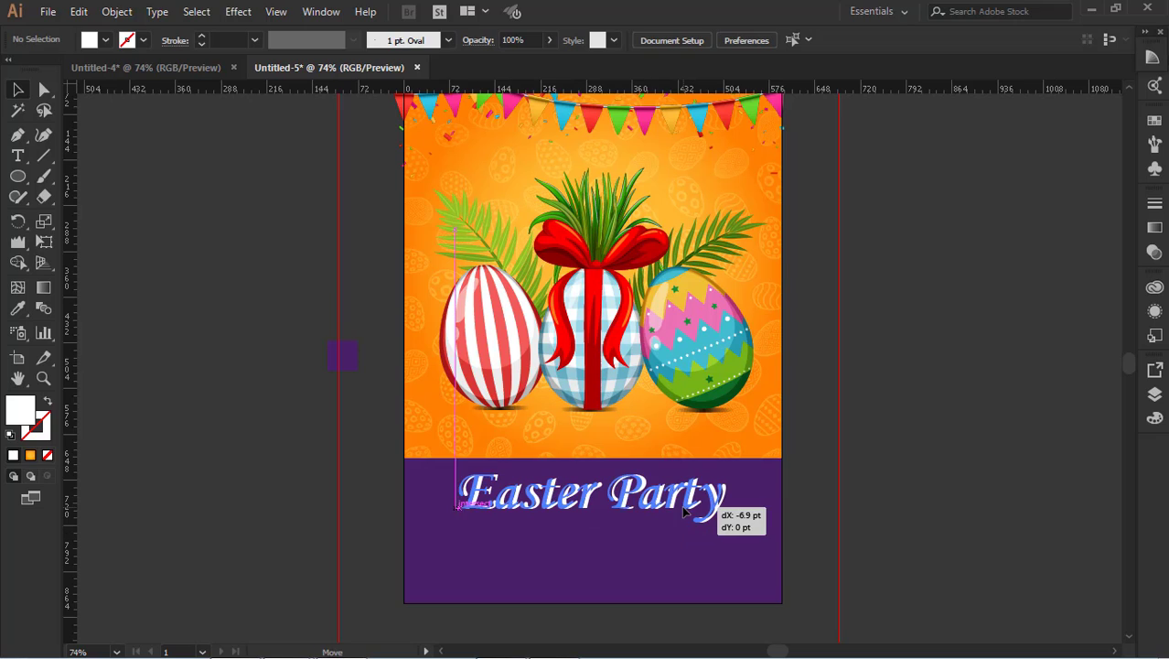
pyautogui.click(712, 517)
pyautogui.click(915, 484)
pyautogui.click(700, 510)
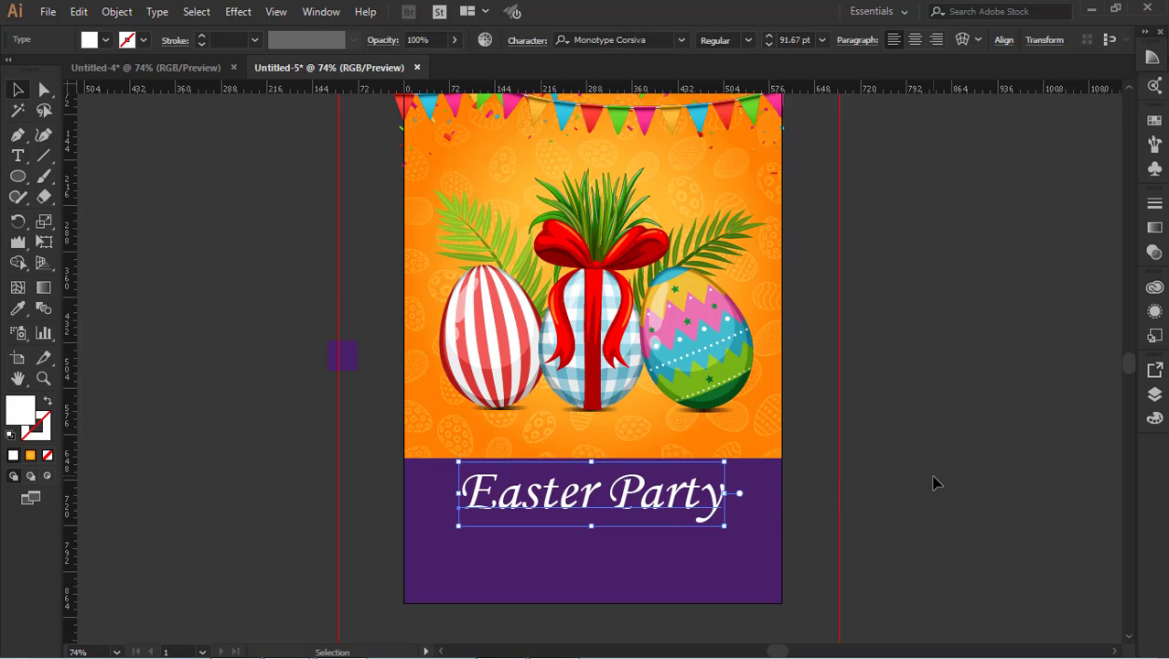
pyautogui.click(934, 482)
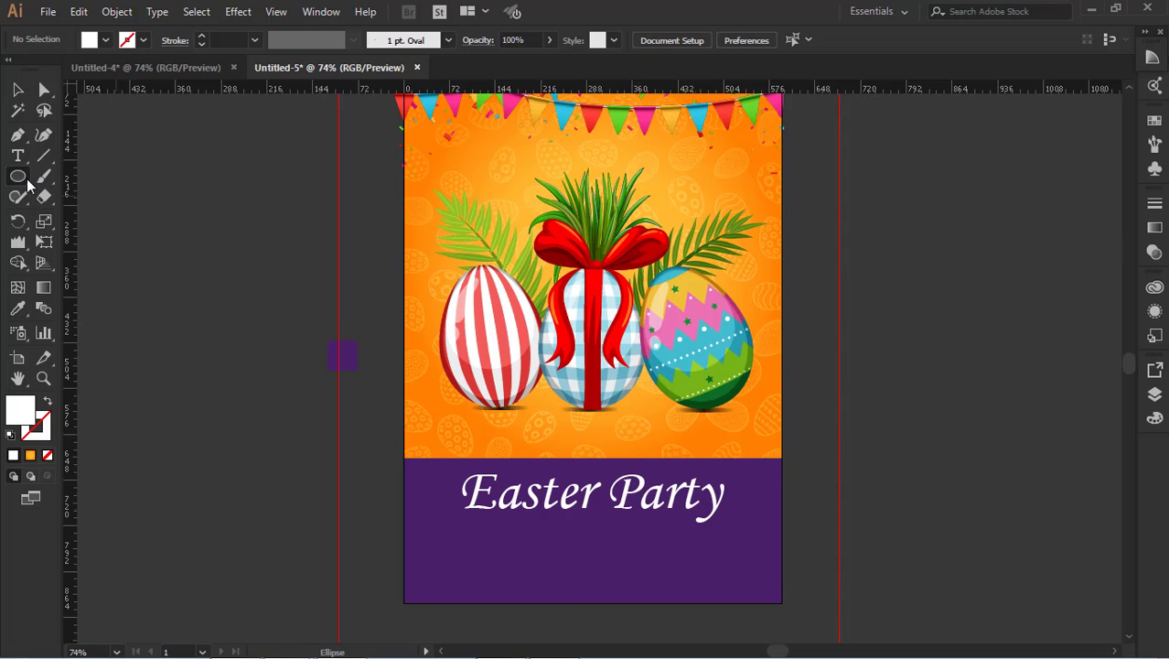
# Draw a rectangular frame around the "Easter Party" title with no fill and a 2 pt white stroke.
pyautogui.moveTo(17, 176); pyautogui.dragTo(91, 175)
pyautogui.moveTo(449, 465); pyautogui.dragTo(733, 527)
pyautogui.click(48, 402)
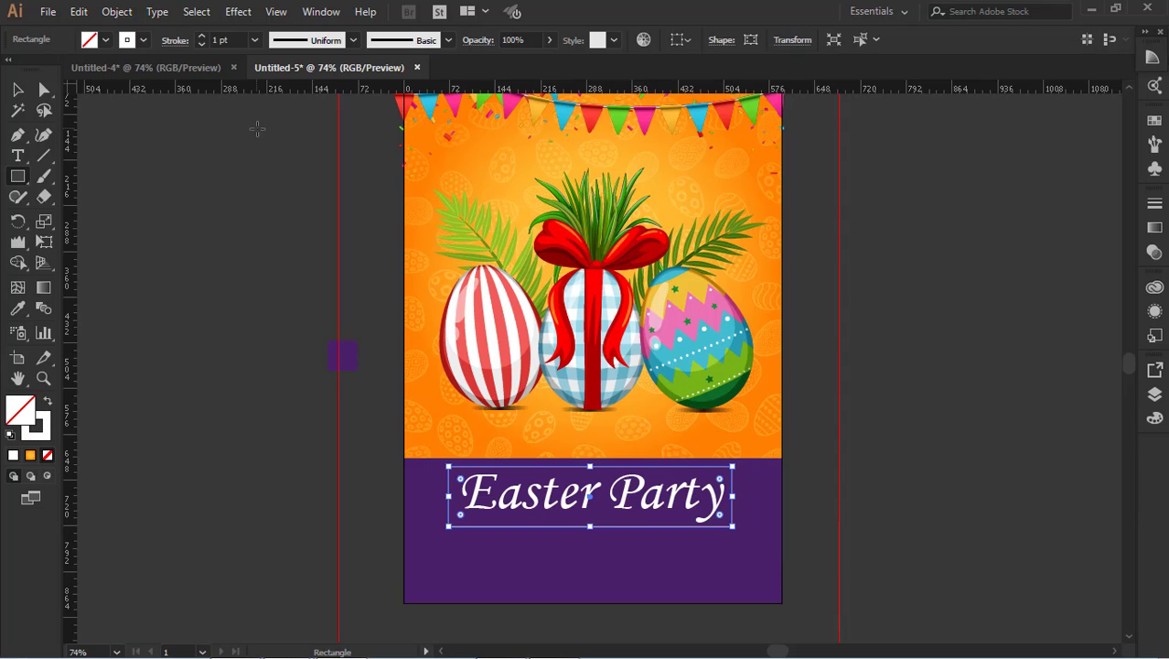
pyautogui.click(256, 41)
pyautogui.click(277, 133)
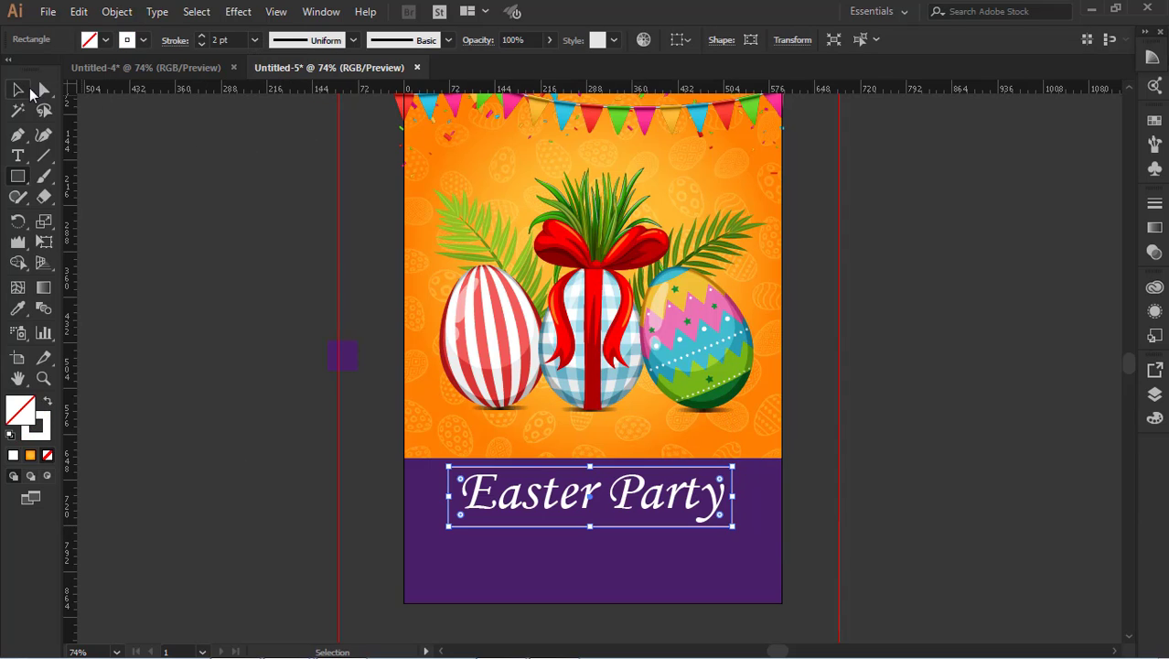
# Nudge the "Easter Party" title slightly down and left to centre it inside the white frame.
pyautogui.click(697, 492)
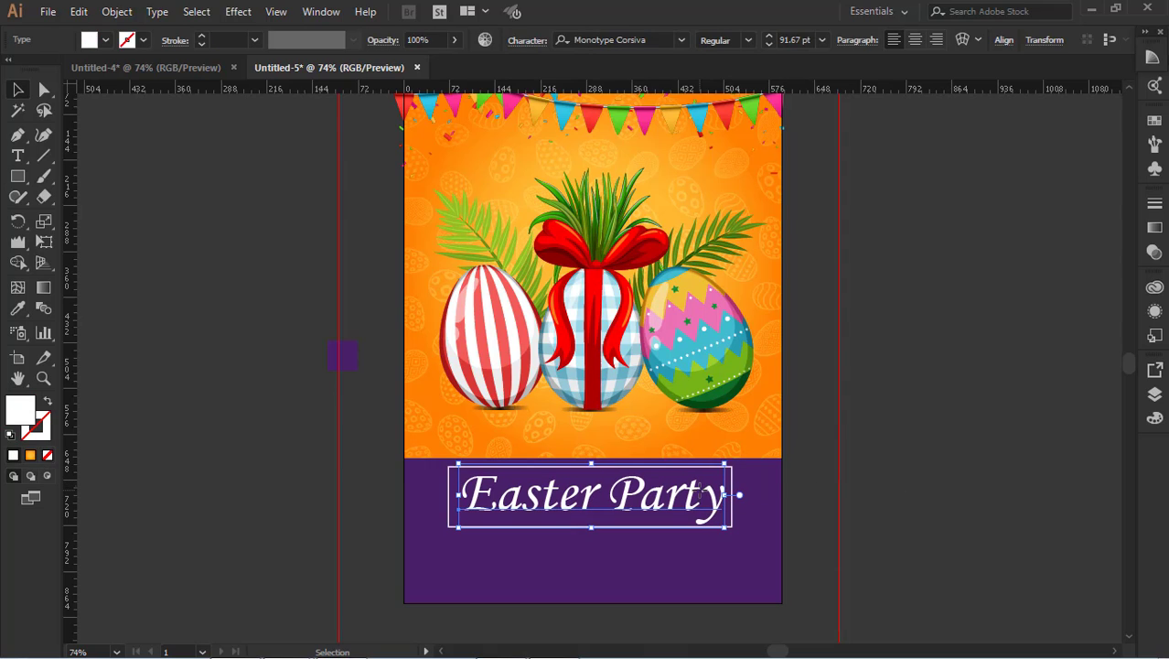
pyautogui.click(539, 419)
pyautogui.click(733, 524)
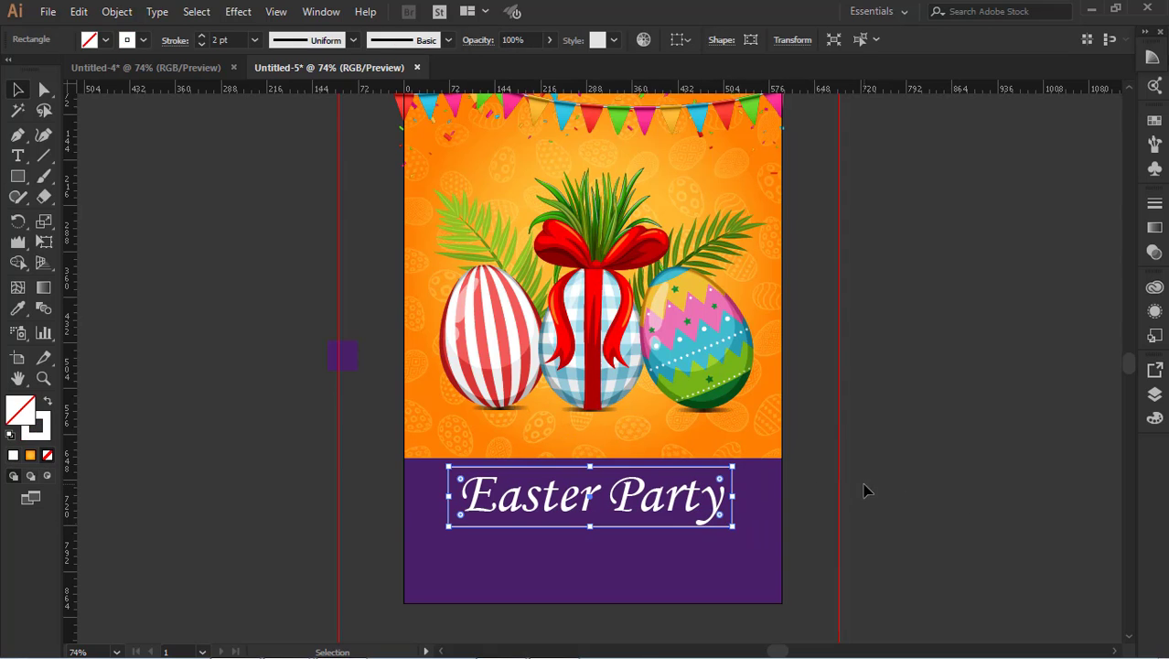
pyautogui.click(865, 490)
pyautogui.click(720, 497)
pyautogui.hotkey('shift', 'Left')
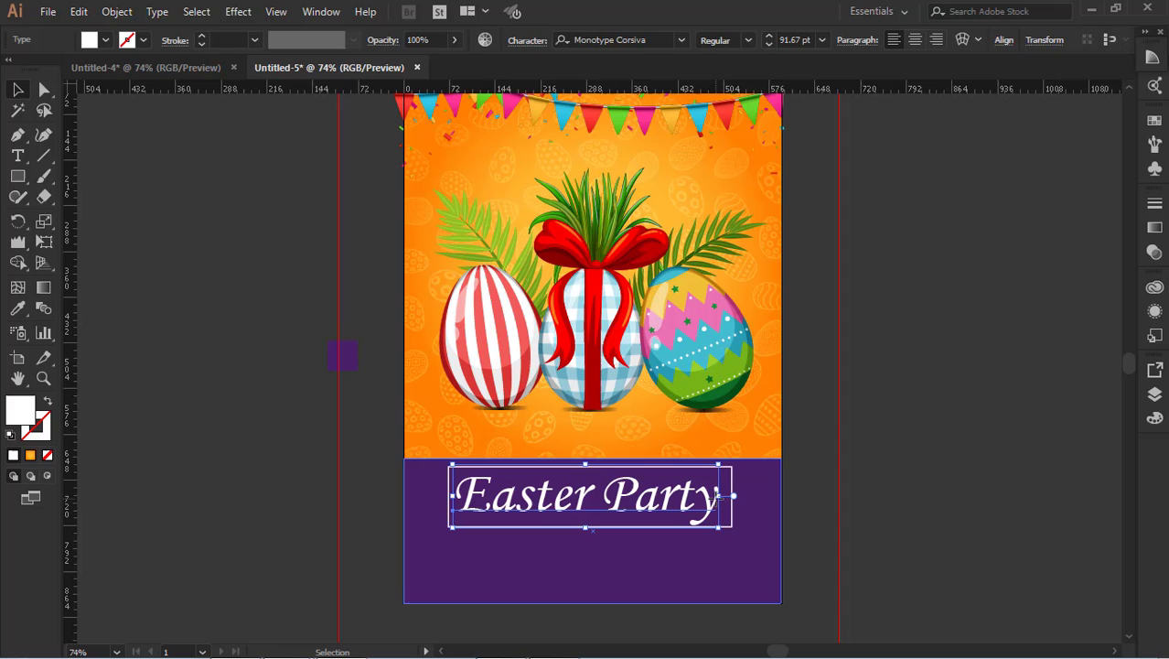
# Delete the white rectangular frame around the "Easter Party" title.
pyautogui.click(835, 503)
pyautogui.click(732, 527)
pyautogui.click(920, 465)
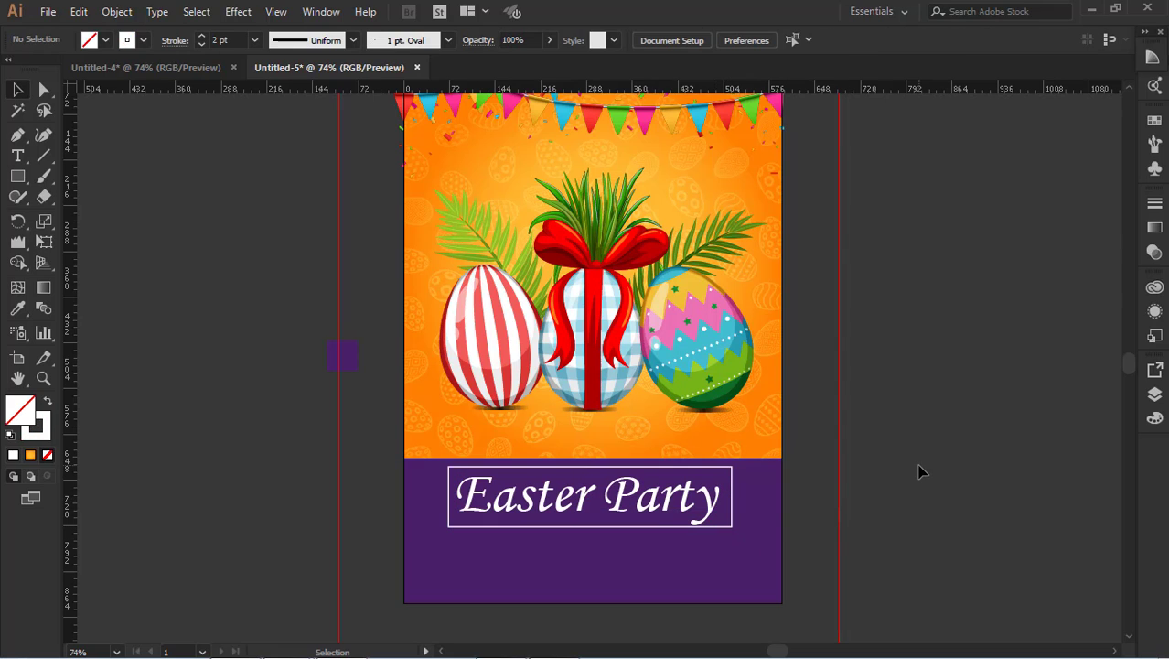
pyautogui.click(732, 526)
pyautogui.press('Delete')
# Try a Multiply drop shadow on the "Easter Party" title with 75% opacity, 10 pt X offset, 2 pt Y offset and 5 pt blur.
pyautogui.click(685, 497)
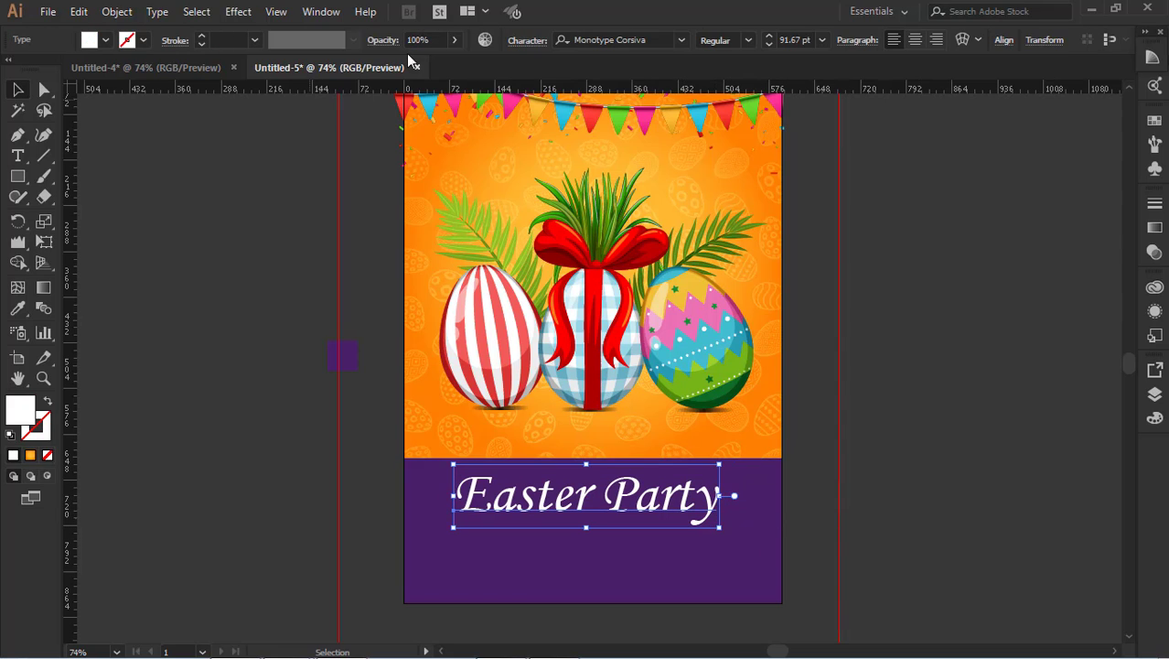
pyautogui.click(239, 12)
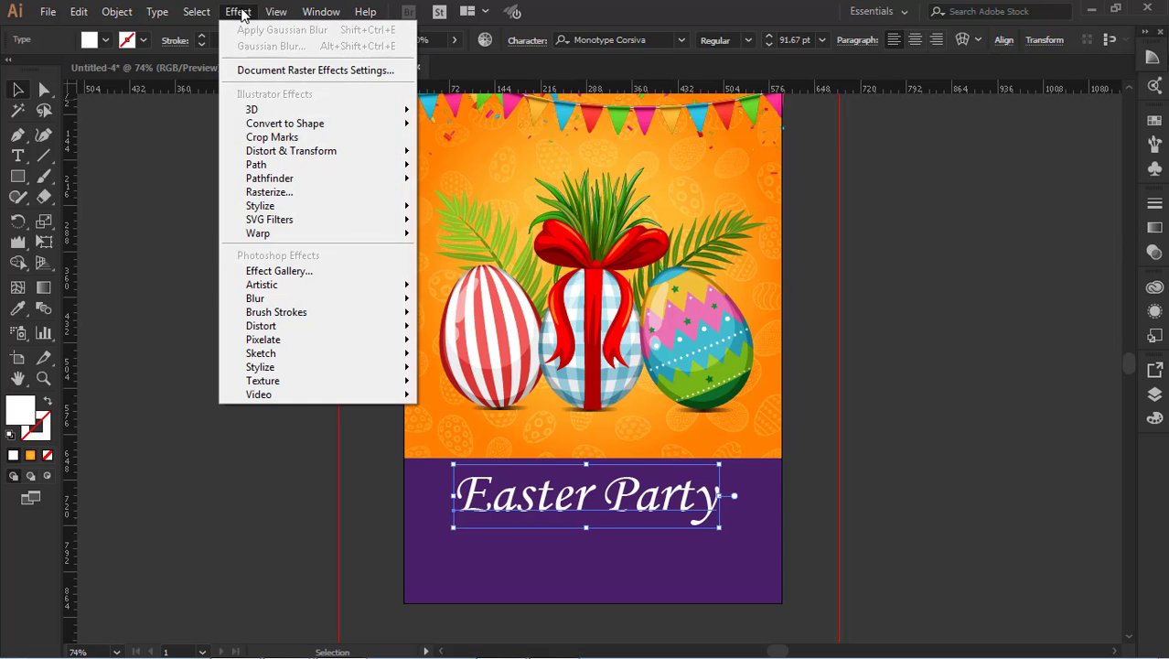
pyautogui.moveTo(274, 205)
pyautogui.click(455, 210)
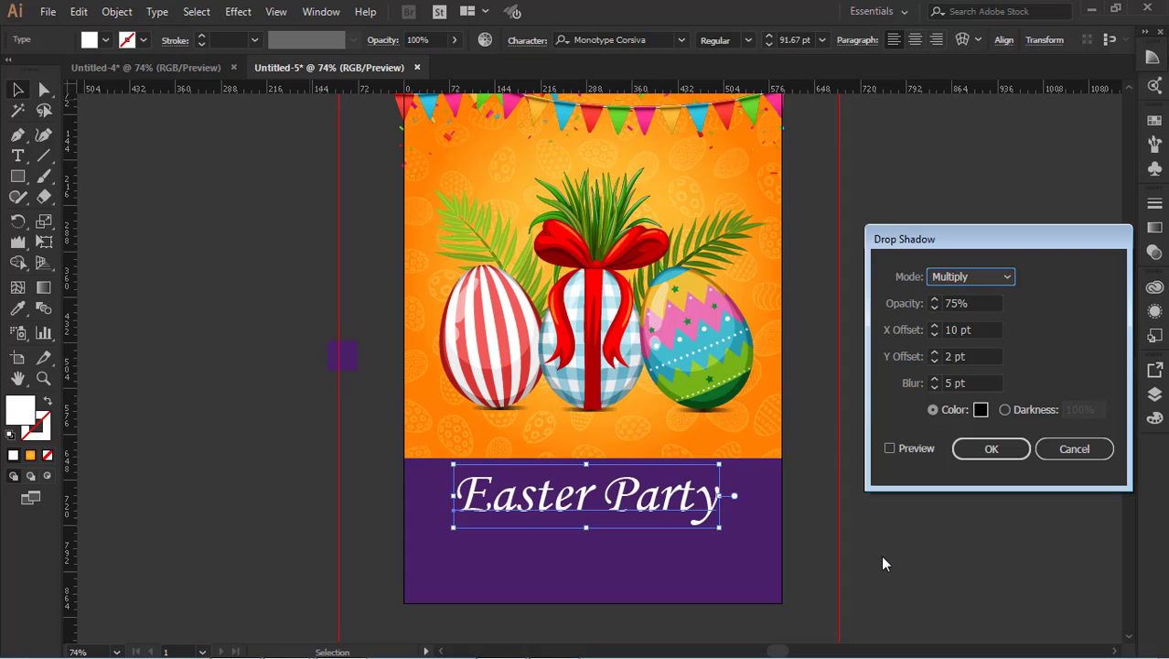
pyautogui.click(904, 452)
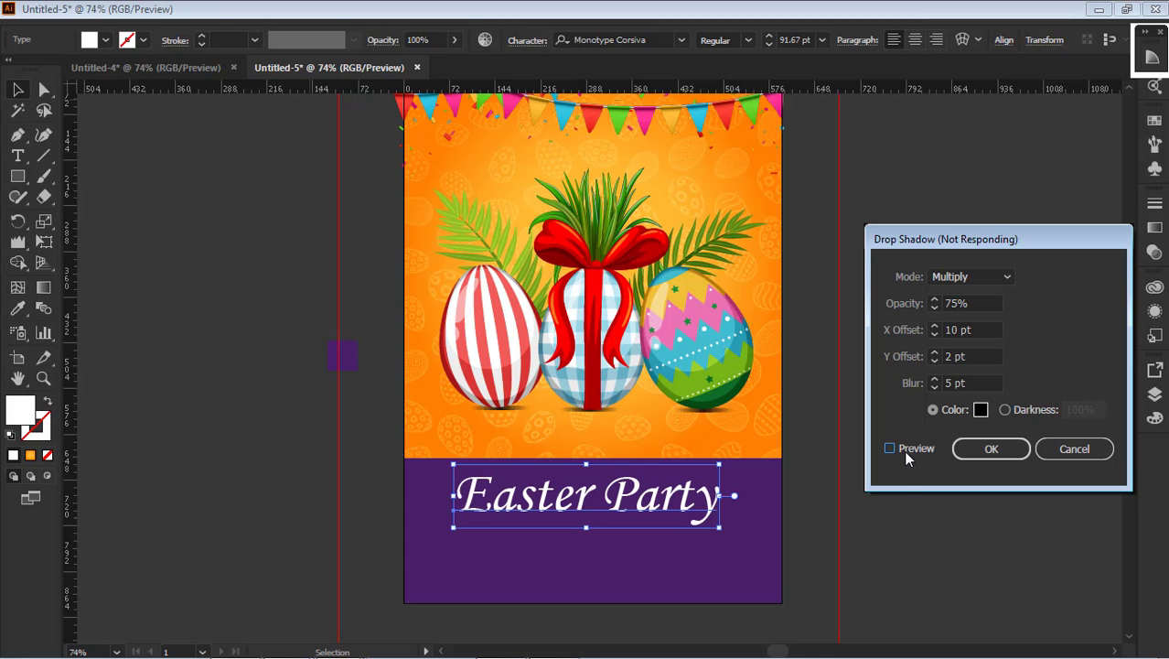
pyautogui.click(981, 449)
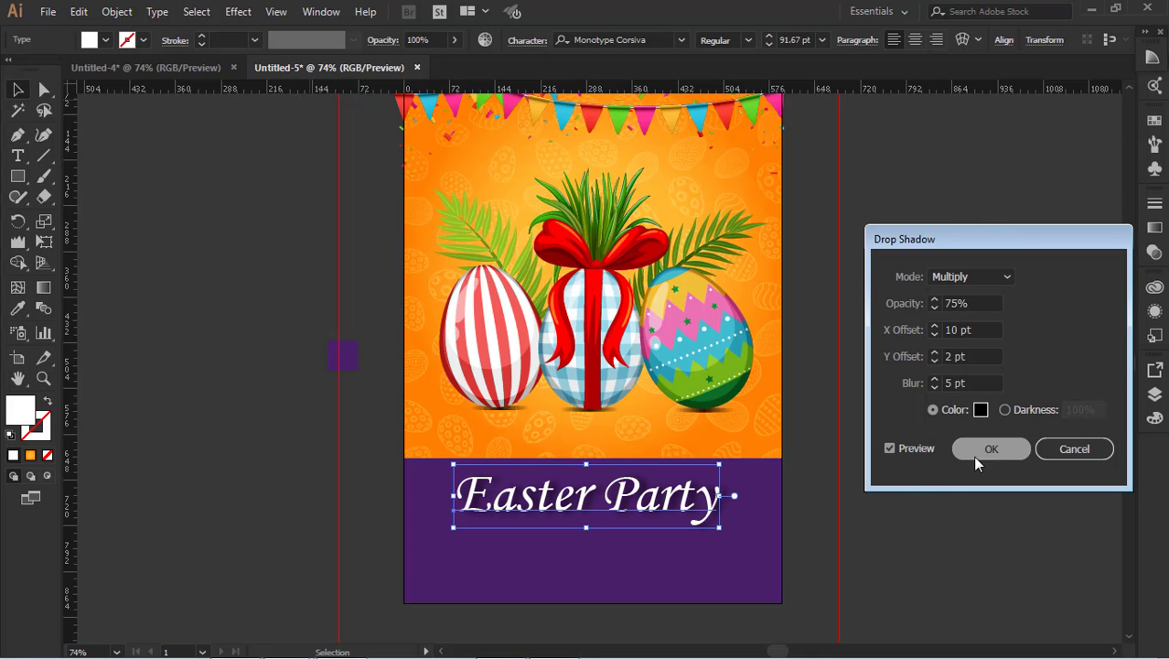
pyautogui.click(864, 534)
pyautogui.hotkey('ctrl', 'z')
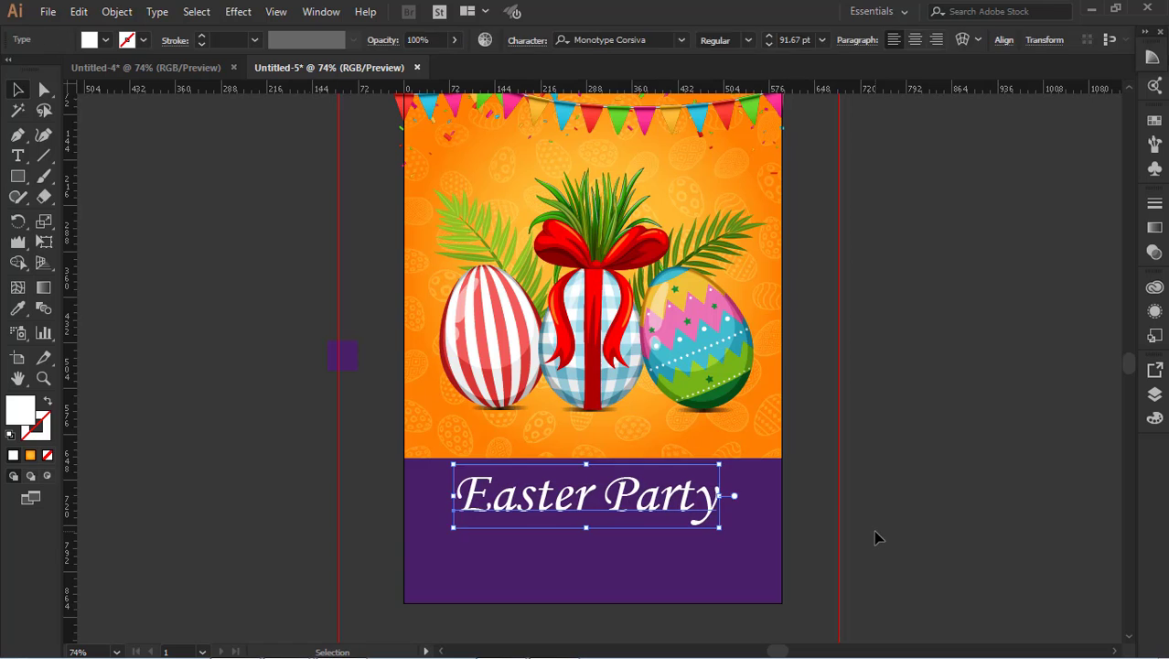
pyautogui.click(876, 534)
# Copy the light green palm leaf behind the striped egg out of its group and paste it as a separate object.
pyautogui.click(493, 244)
pyautogui.doubleClick(492, 247)
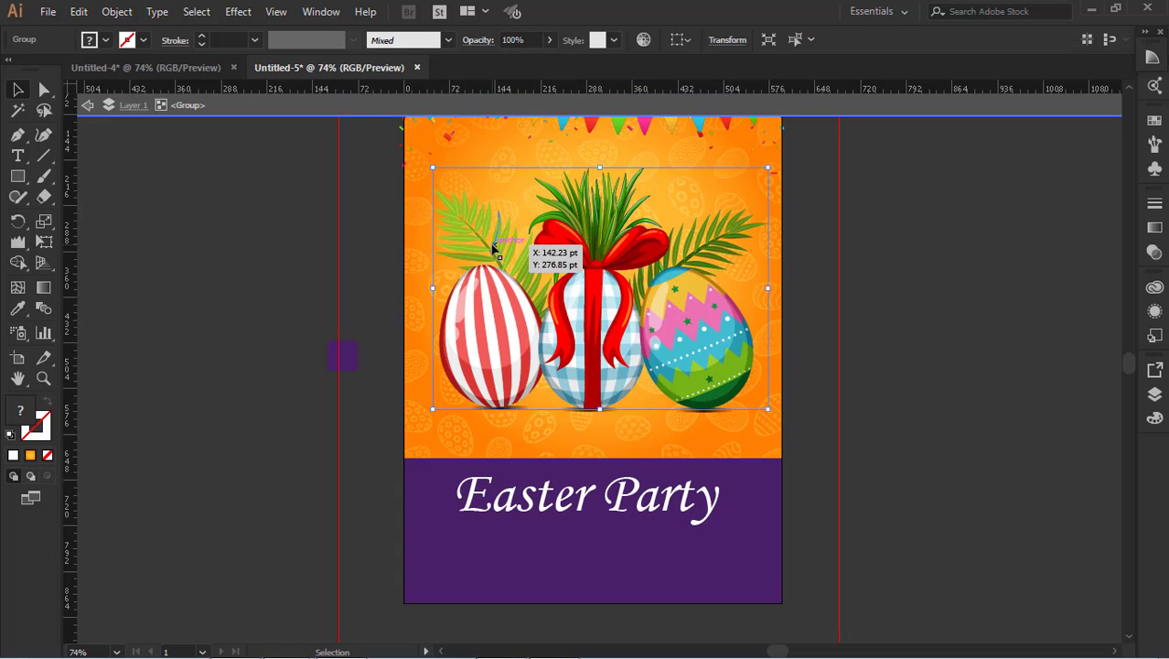
pyautogui.click(492, 247)
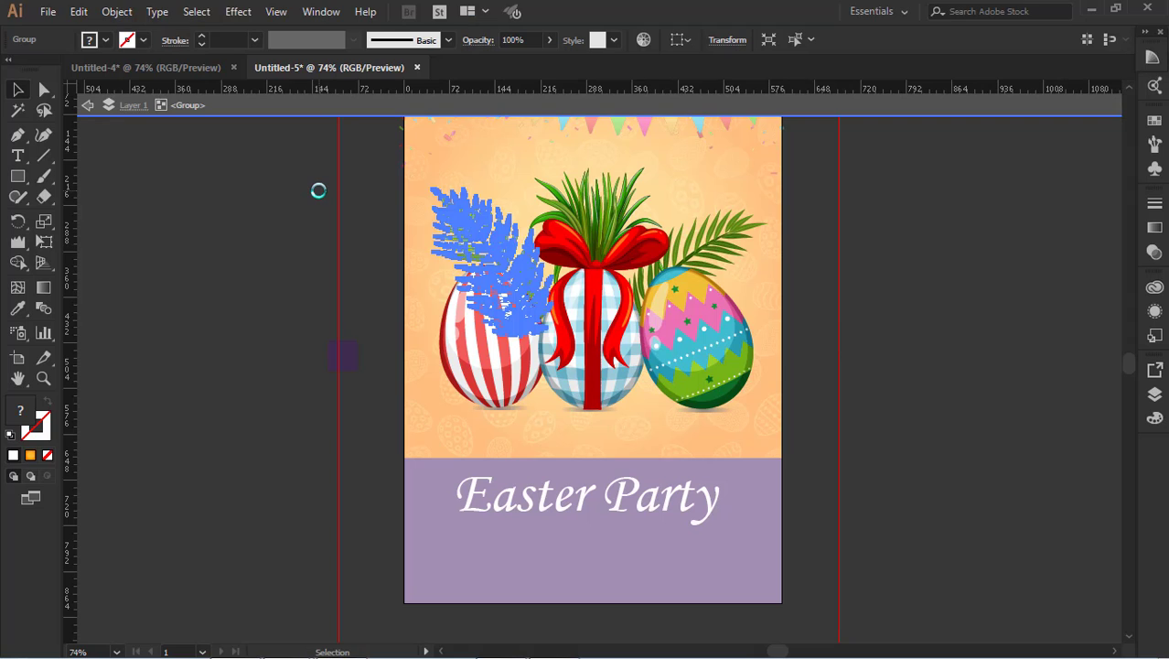
pyautogui.click(89, 105)
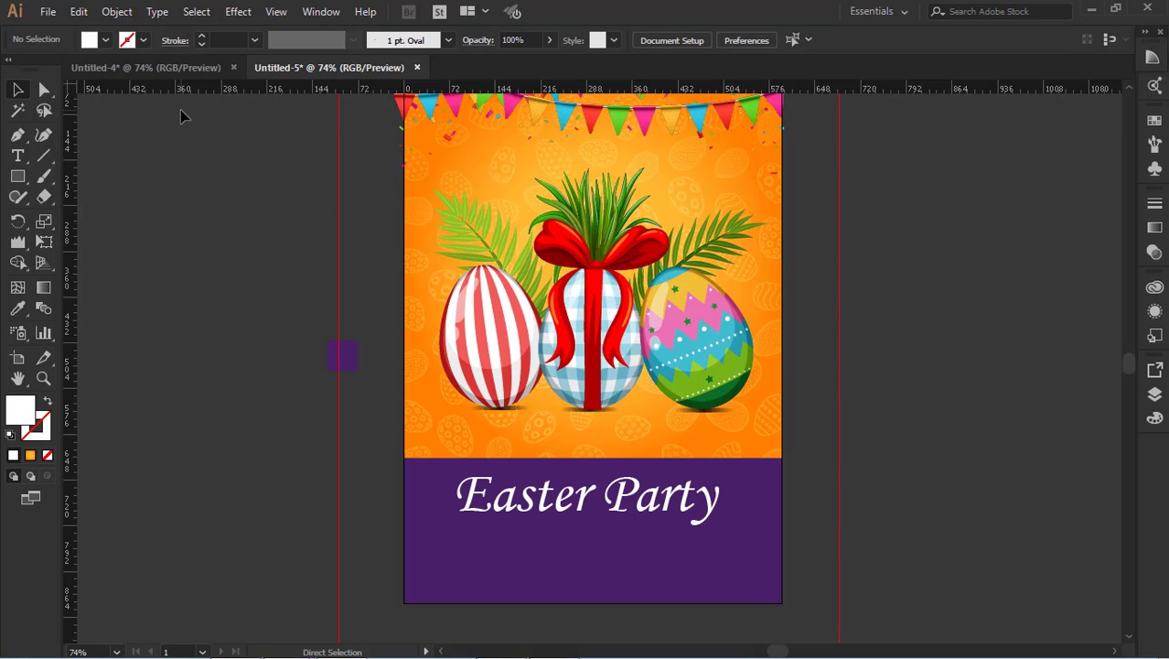
pyautogui.hotkey('ctrl', 'v')
# Move the pasted palm leaf to the right edge of the purple band, overlapping the artboard boundary.
pyautogui.click(922, 403)
pyautogui.moveTo(629, 425); pyautogui.dragTo(393, 614)
pyautogui.moveTo(404, 569); pyautogui.dragTo(830, 574)
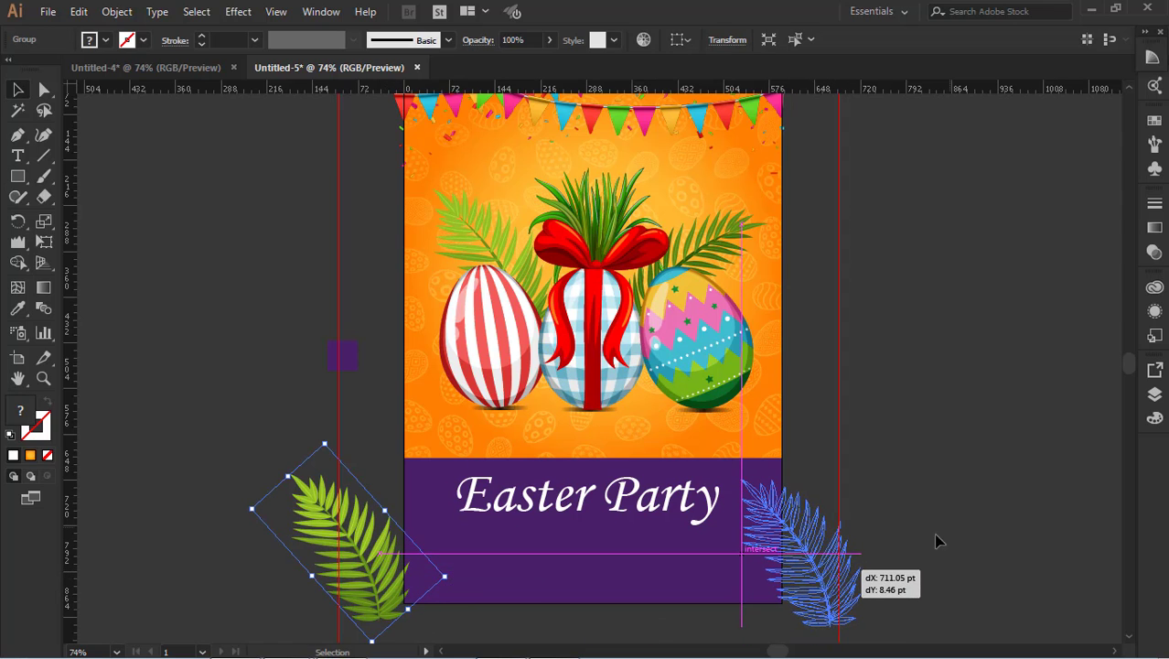
pyautogui.click(942, 536)
# Reflect a copy of the palm leaf across the vertical axis and place it at the left edge of the purple band.
pyautogui.click(812, 549)
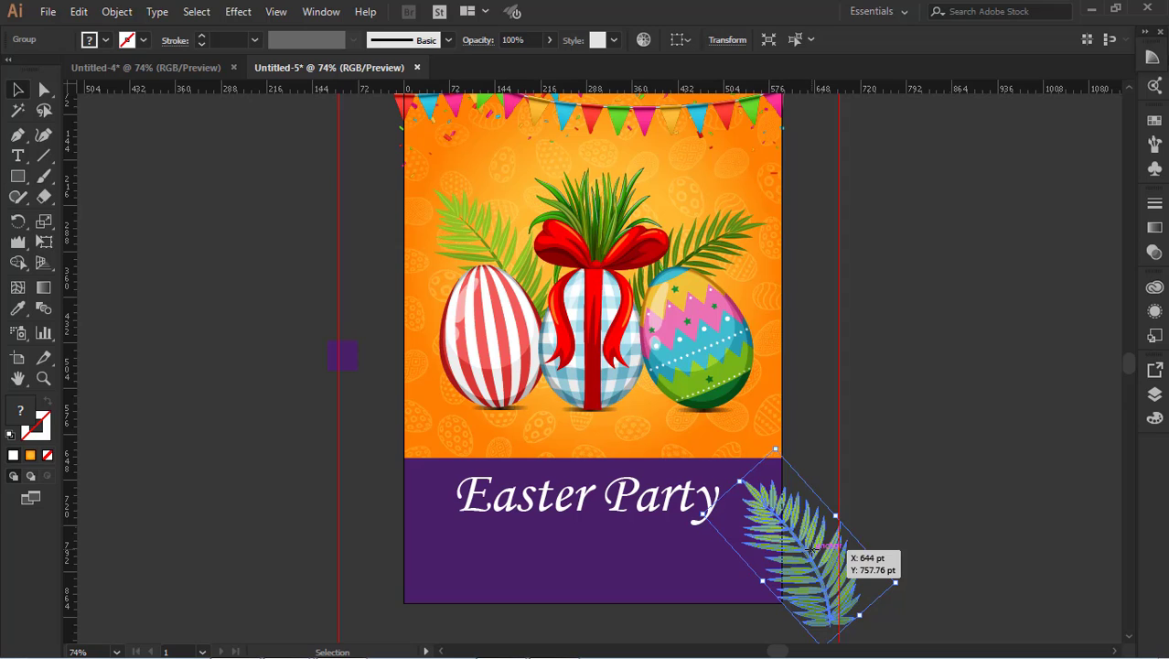
pyautogui.rightClick(811, 549)
pyautogui.moveTo(869, 448)
pyautogui.click(681, 504)
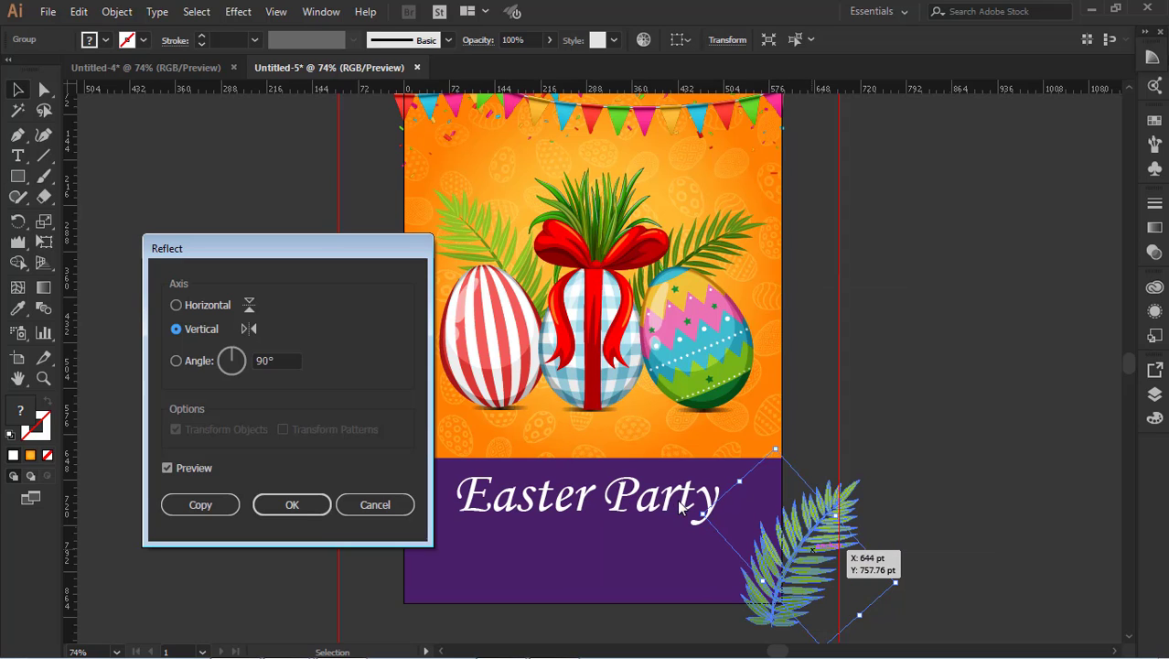
pyautogui.click(229, 505)
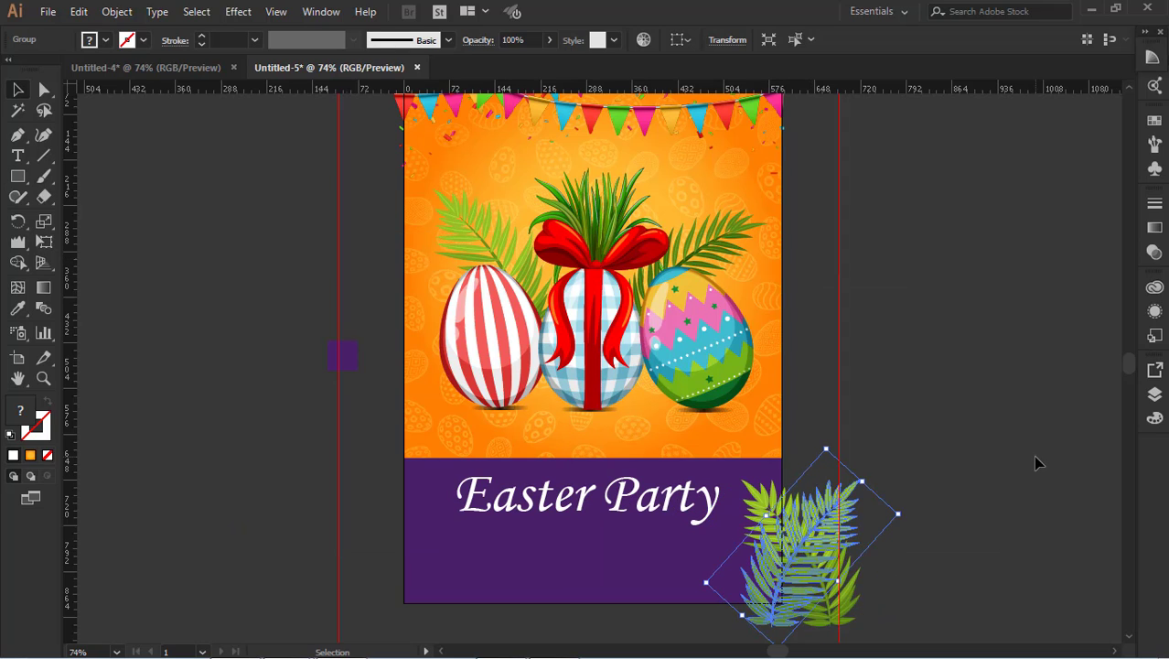
pyautogui.moveTo(826, 577); pyautogui.dragTo(388, 567)
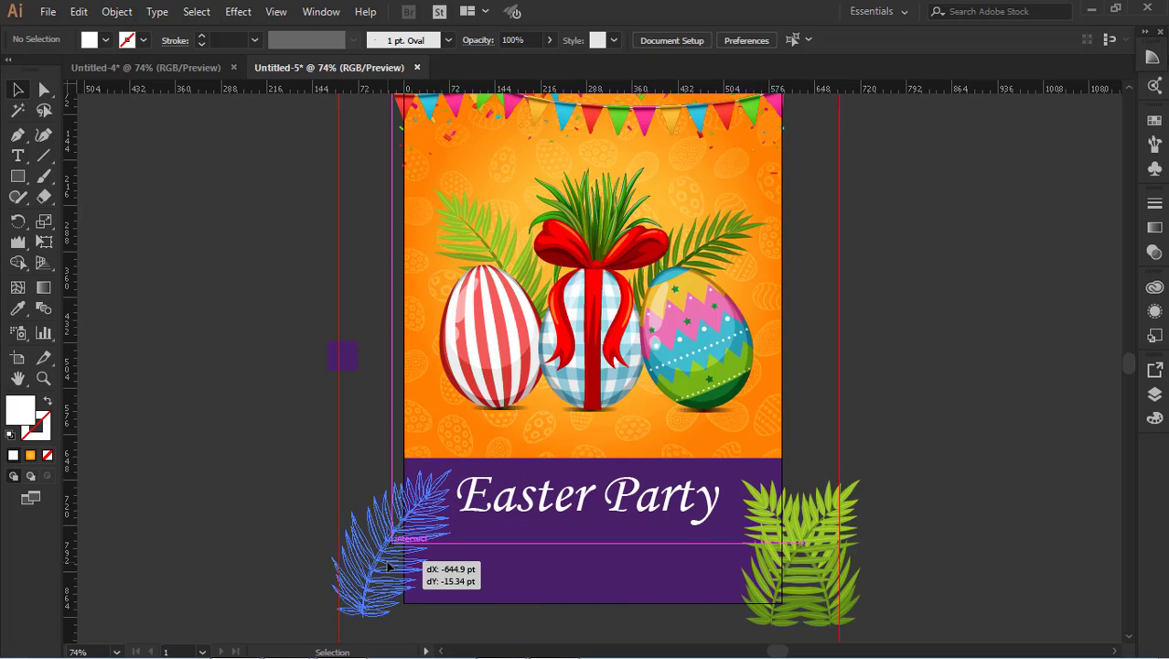
pyautogui.click(935, 437)
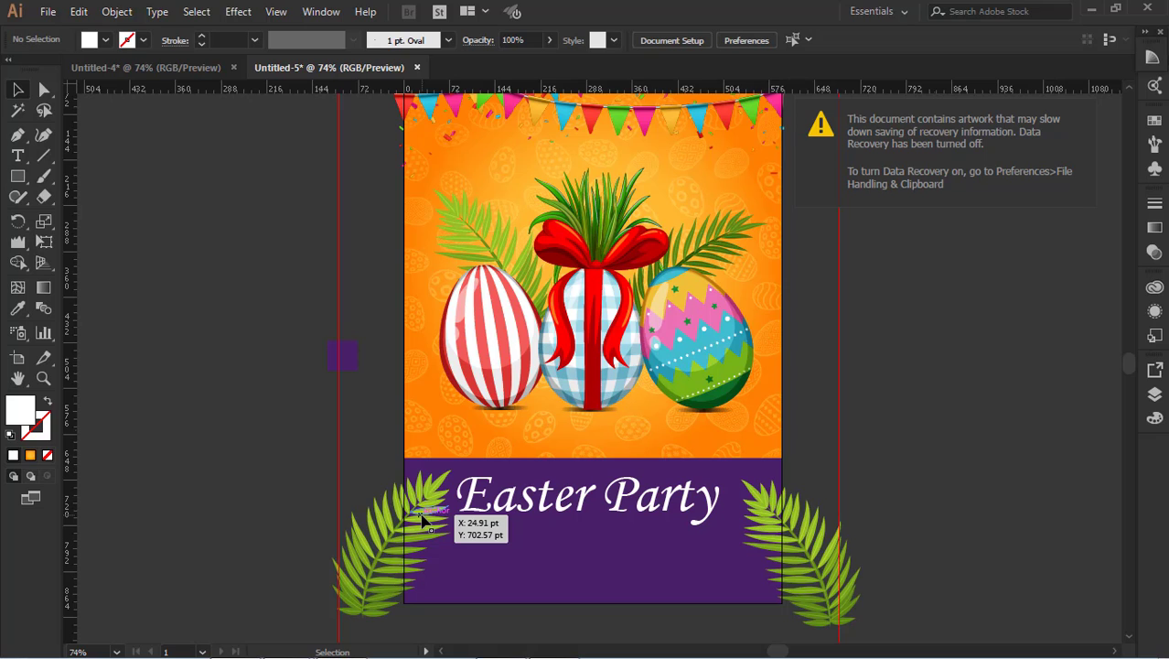
pyautogui.moveTo(423, 519); pyautogui.dragTo(426, 525)
# Nudge the "Easter Party" title slightly right to balance it between the two palm leaves.
pyautogui.click(637, 499)
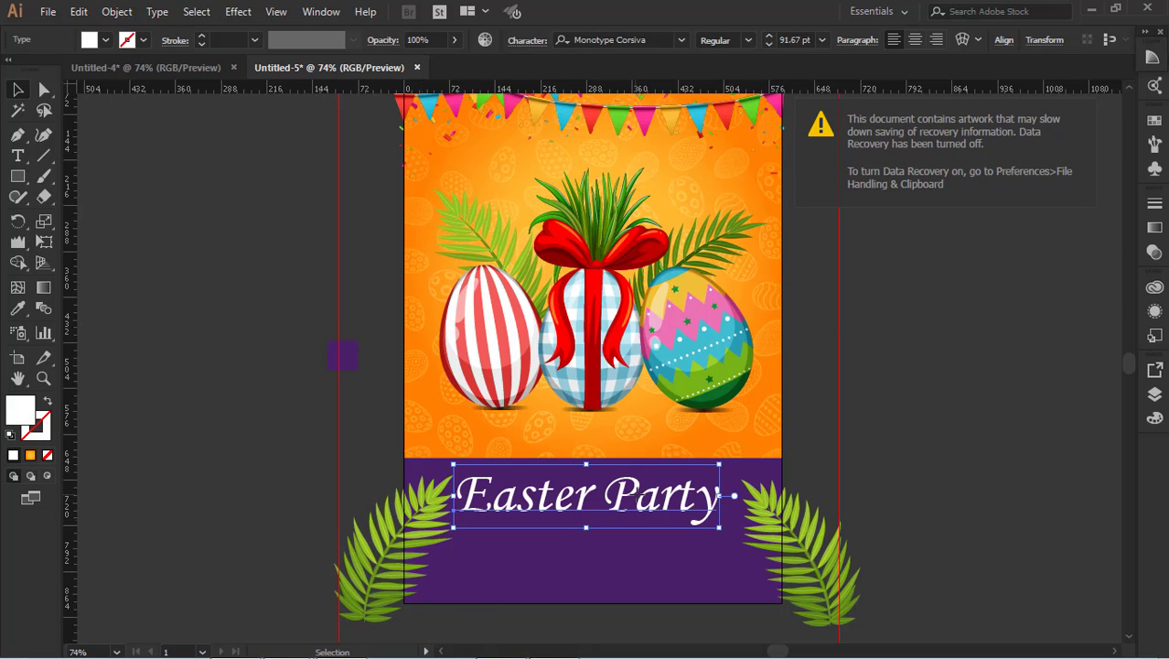
pyautogui.moveTo(639, 494); pyautogui.dragTo(642, 495)
pyautogui.click(944, 485)
pyautogui.scroll(1, 944, 485)
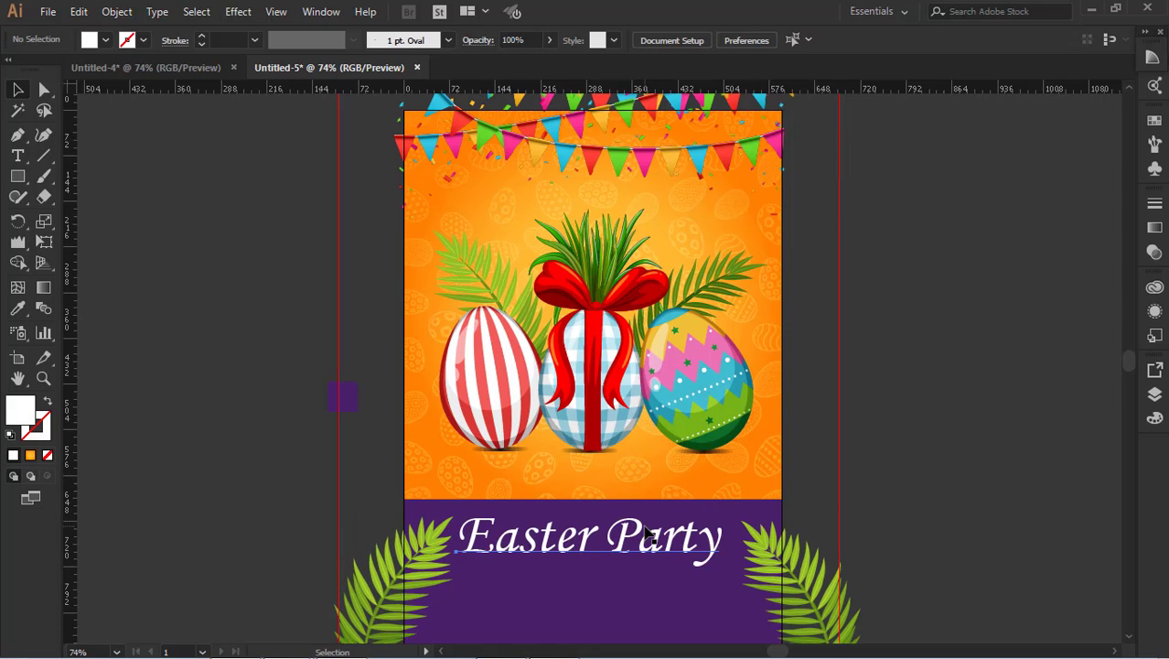
pyautogui.click(650, 538)
pyautogui.scroll(-1, 980, 478)
pyautogui.click(930, 492)
pyautogui.scroll(-1, 931, 492)
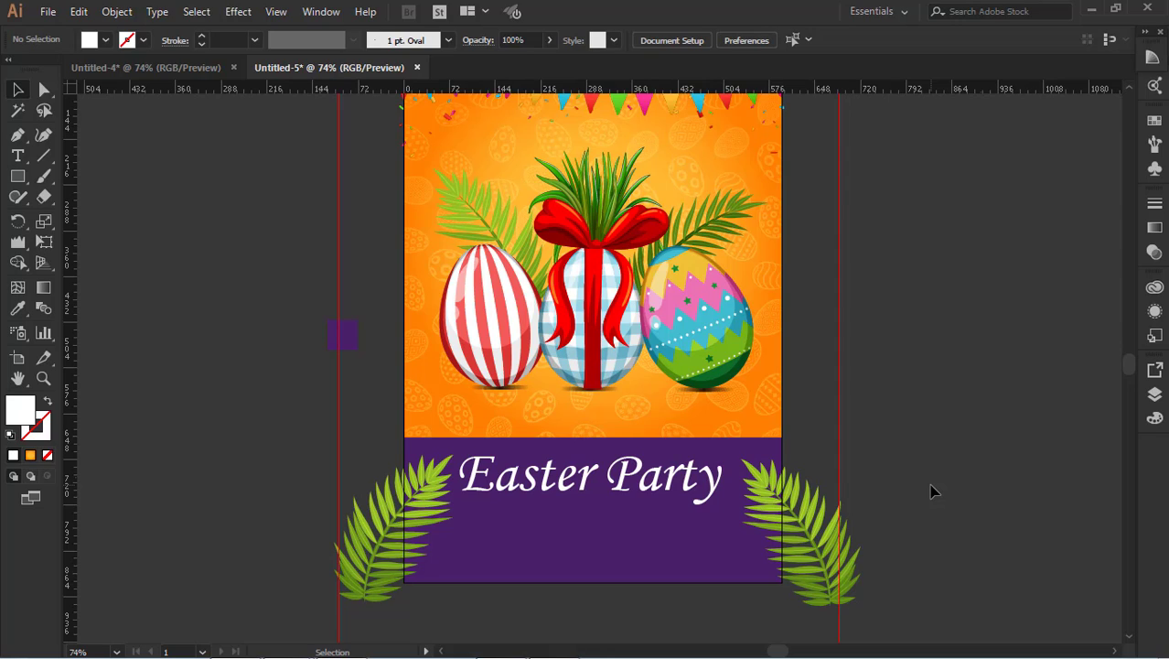
pyautogui.moveTo(929, 492); pyautogui.dragTo(780, 494)
pyautogui.click(975, 446)
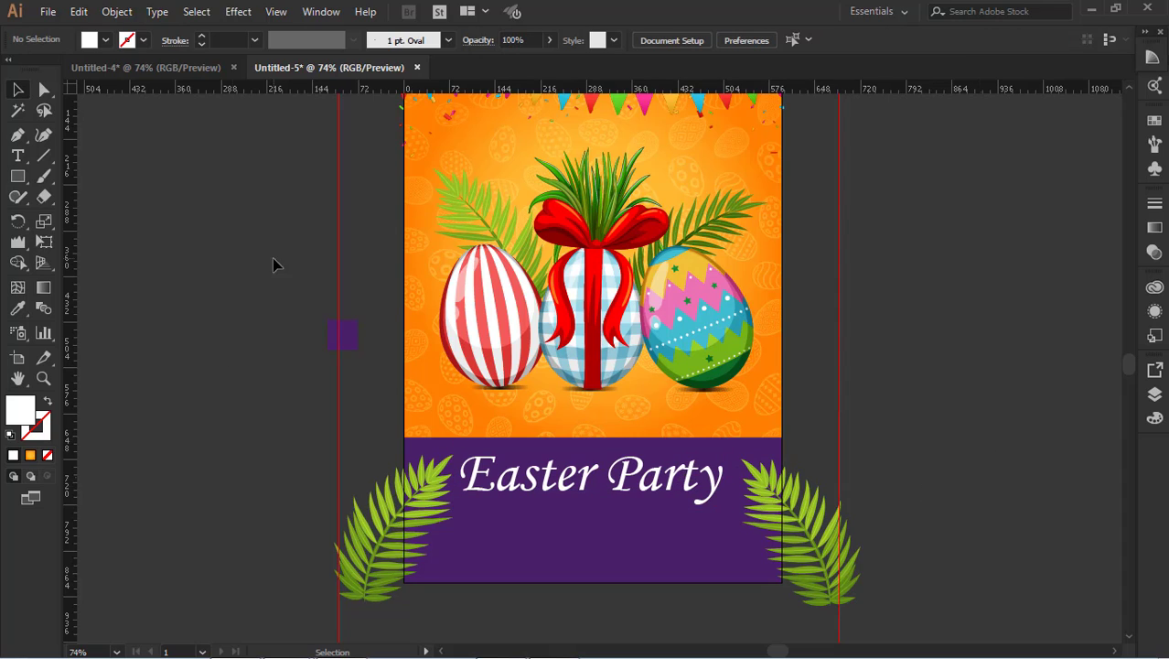
# Add a text line reading "SUNDAY 12 aPPRIL" on the empty canvas left of the poster.
pyautogui.click(18, 155)
pyautogui.click(161, 410)
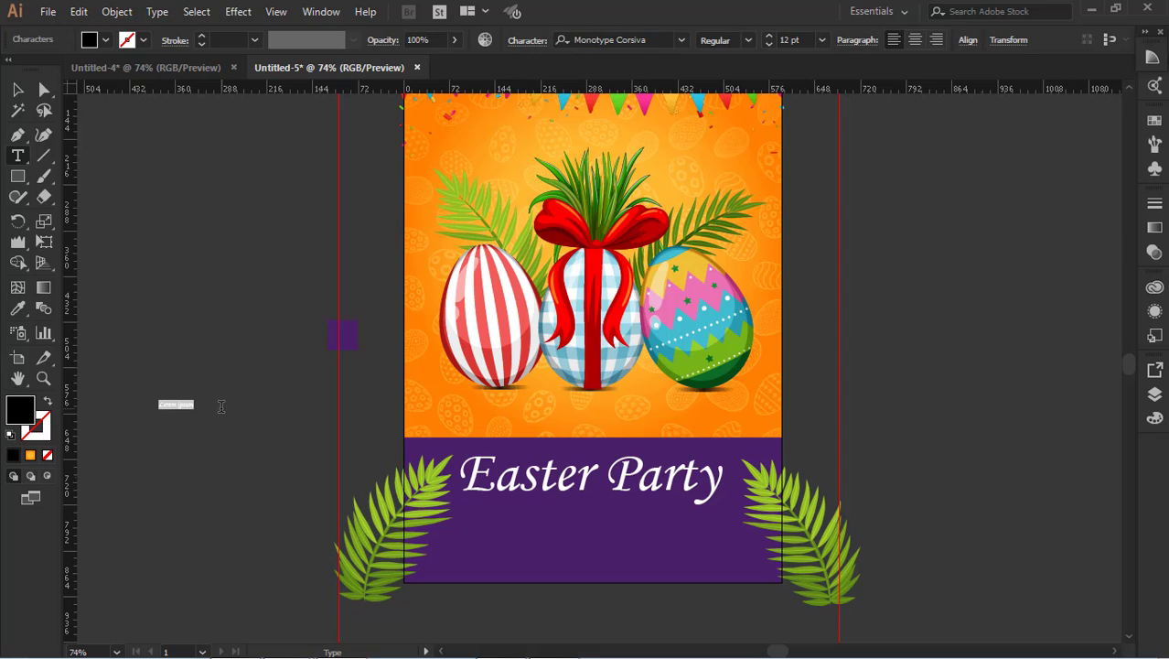
pyautogui.write('sUN')
pyautogui.press('BackSpace')
pyautogui.press('BackSpace')
pyautogui.moveTo(229, 405); pyautogui.dragTo(131, 405)
pyautogui.click(18, 89)
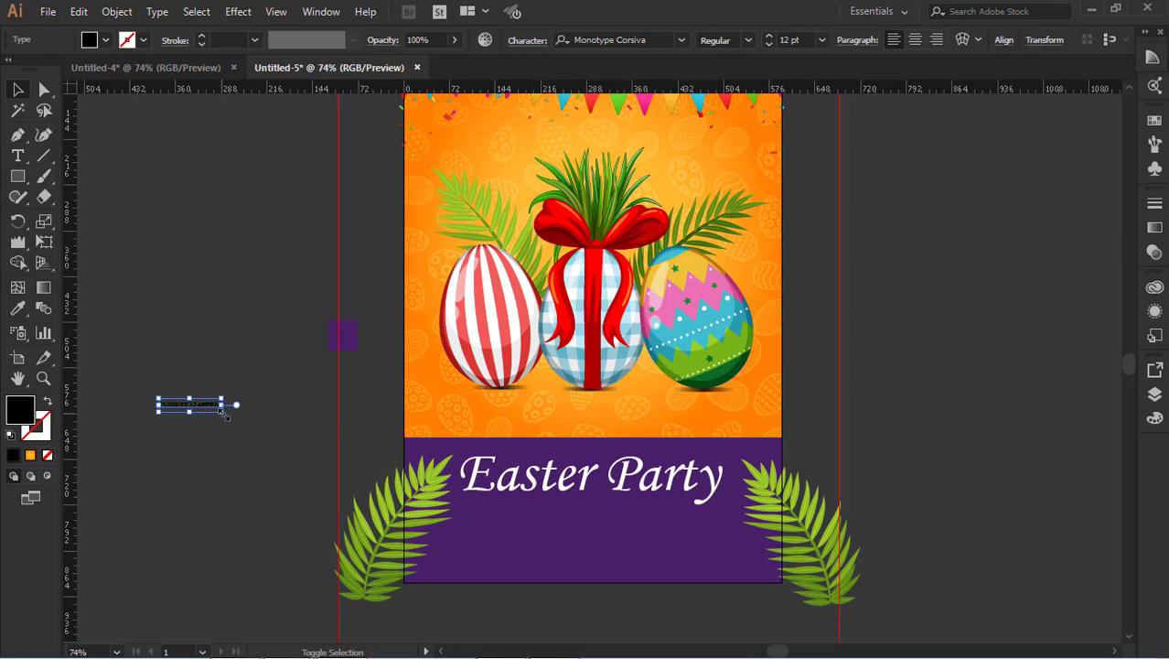
# Scale the date text line up proportionally to about 52.96 pt.
pyautogui.moveTo(221, 410); pyautogui.dragTo(351, 503)
pyautogui.click(316, 485)
pyautogui.click(267, 436)
pyautogui.click(278, 450)
pyautogui.click(272, 436)
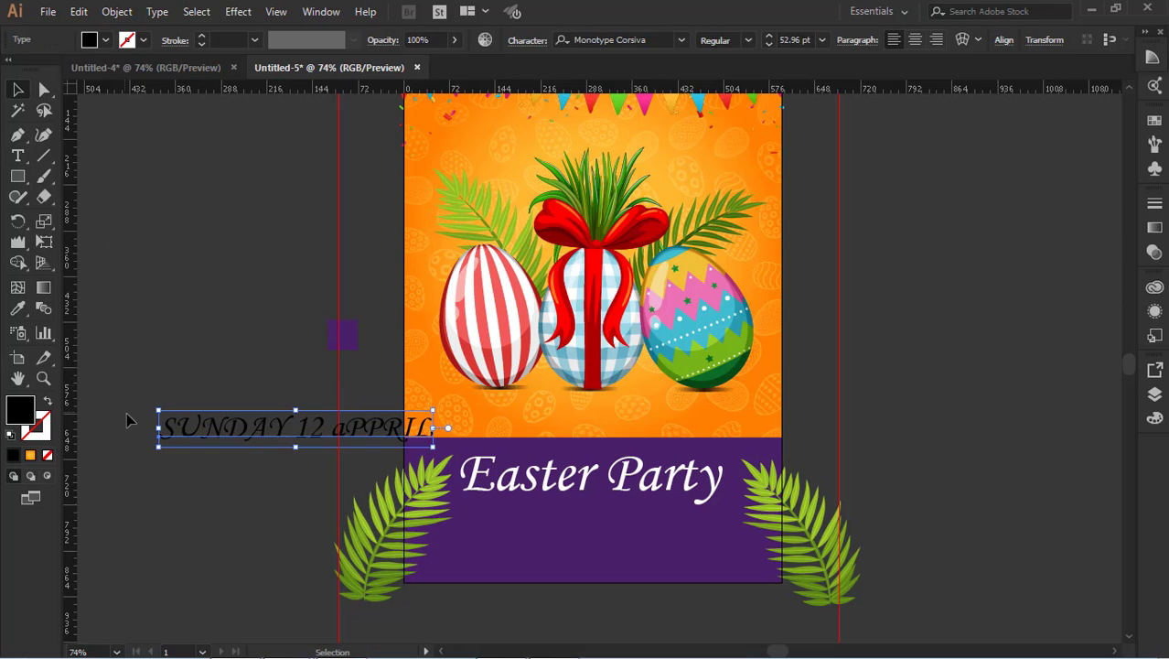
# Correct the month in the date line so the text reads "SUNDAY 12 APRIL".
pyautogui.click(18, 158)
pyautogui.click(341, 427)
pyautogui.press('BackSpace')
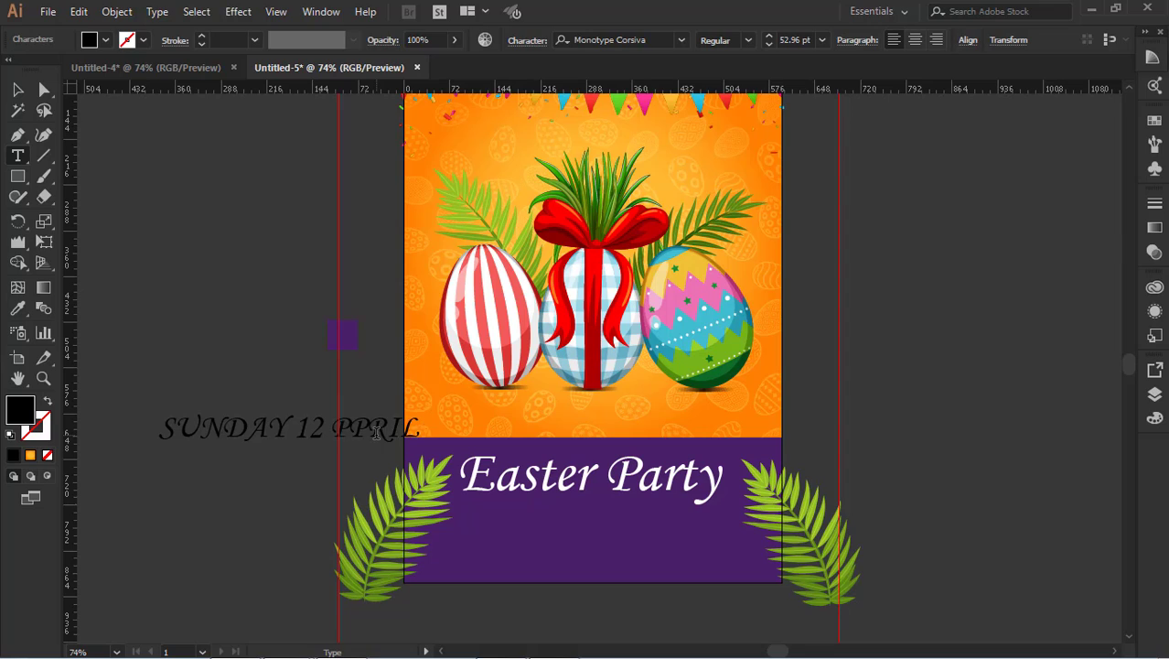
pyautogui.write('A')
pyautogui.press('BackSpace')
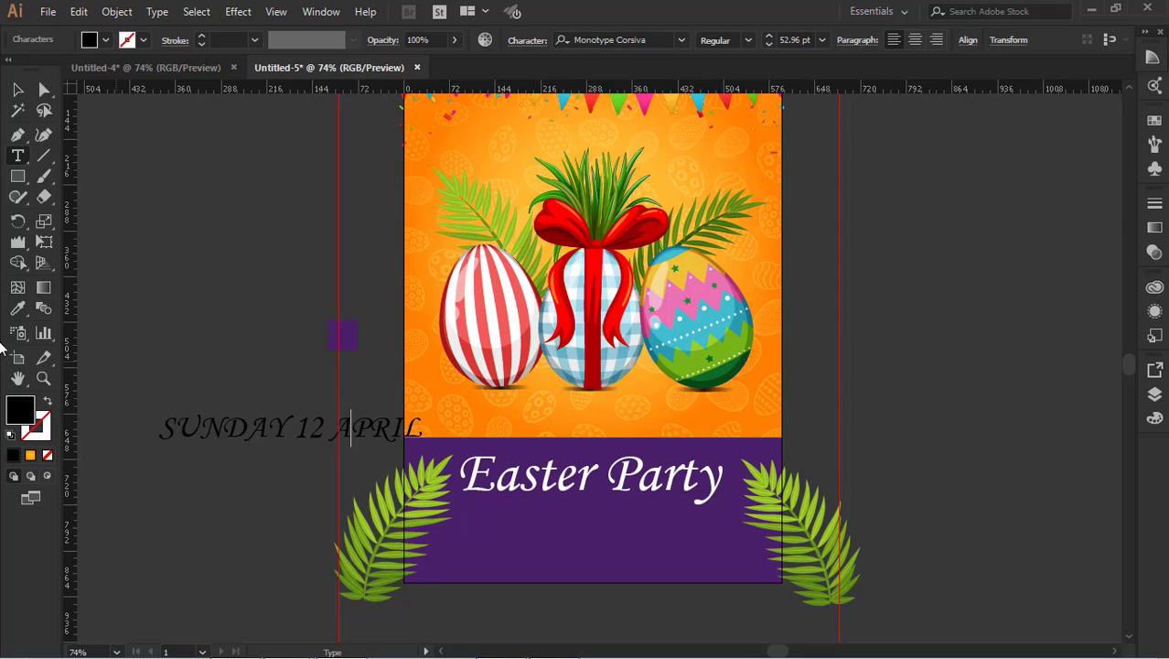
# Change the fill of the entire "SUNDAY 12 APRIL" text line to white.
pyautogui.moveTo(172, 423); pyautogui.dragTo(496, 428)
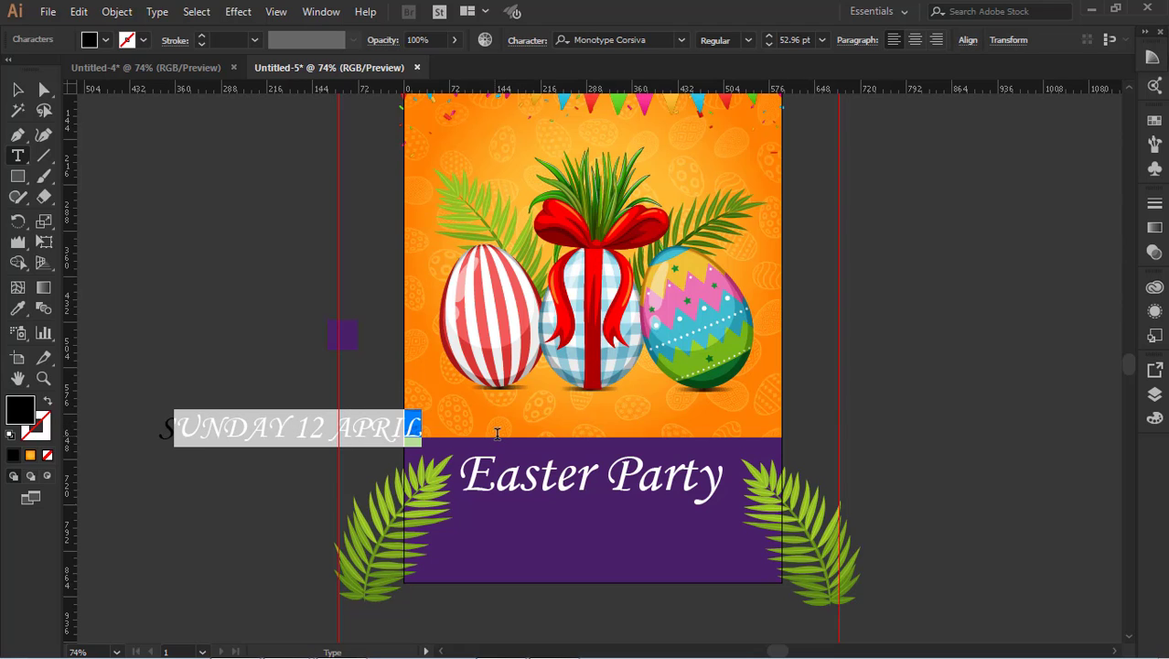
pyautogui.click(18, 309)
pyautogui.scroll(5, 168, 369)
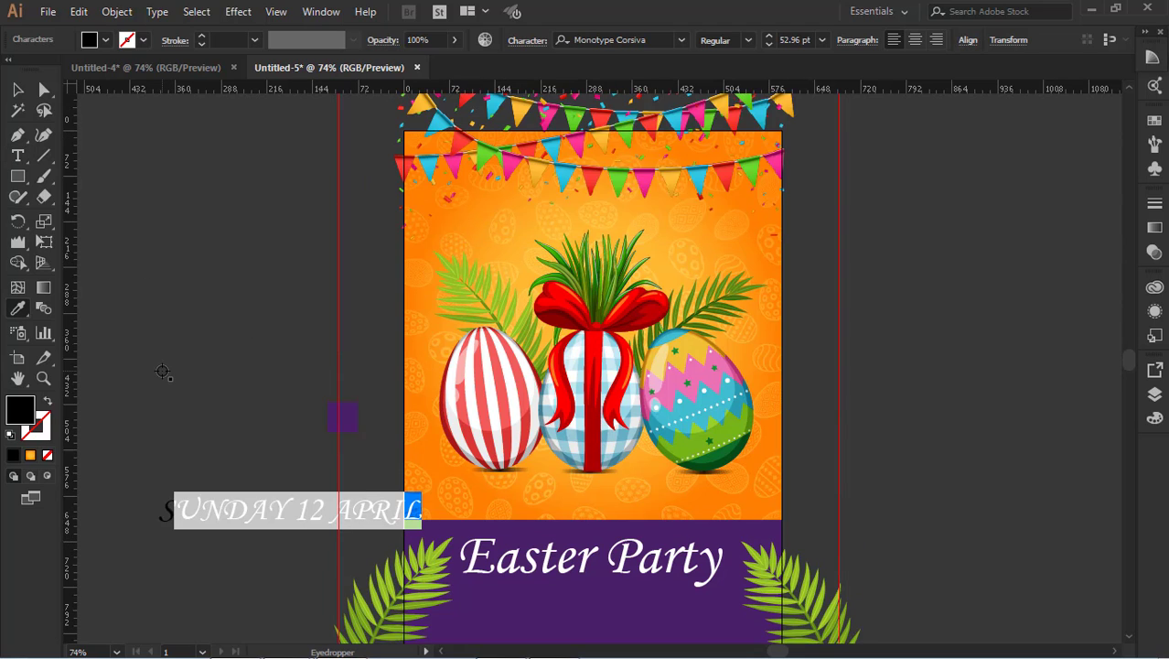
pyautogui.scroll(-5, 508, 267)
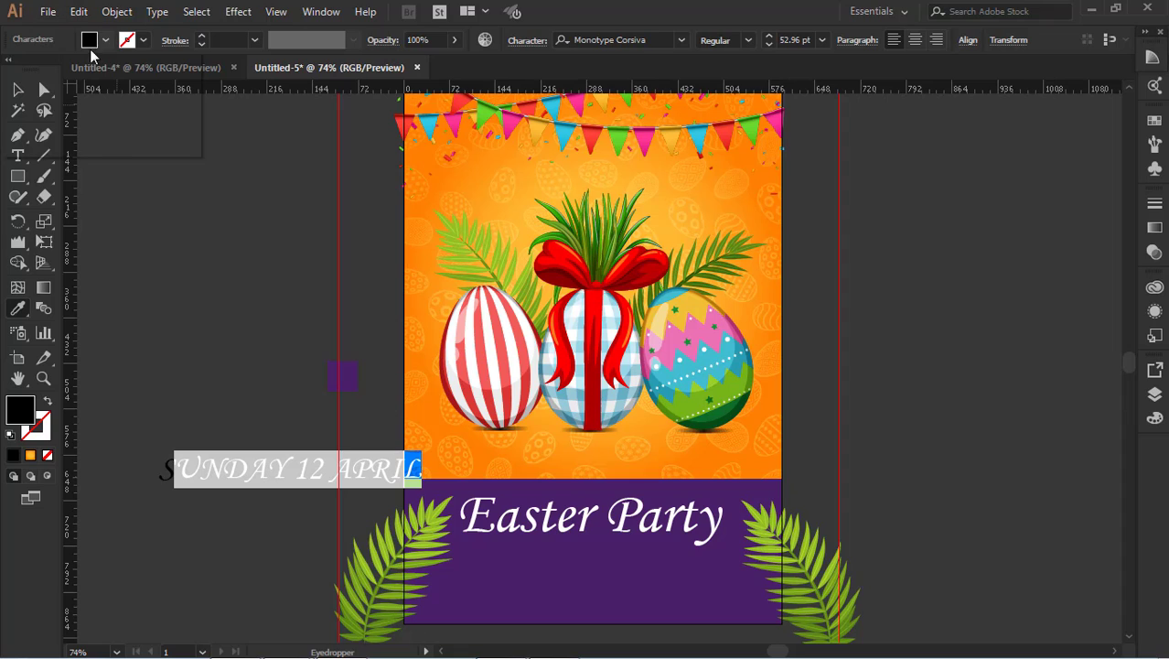
pyautogui.click(106, 40)
pyautogui.click(38, 69)
pyautogui.click(57, 50)
pyautogui.click(18, 90)
pyautogui.click(162, 193)
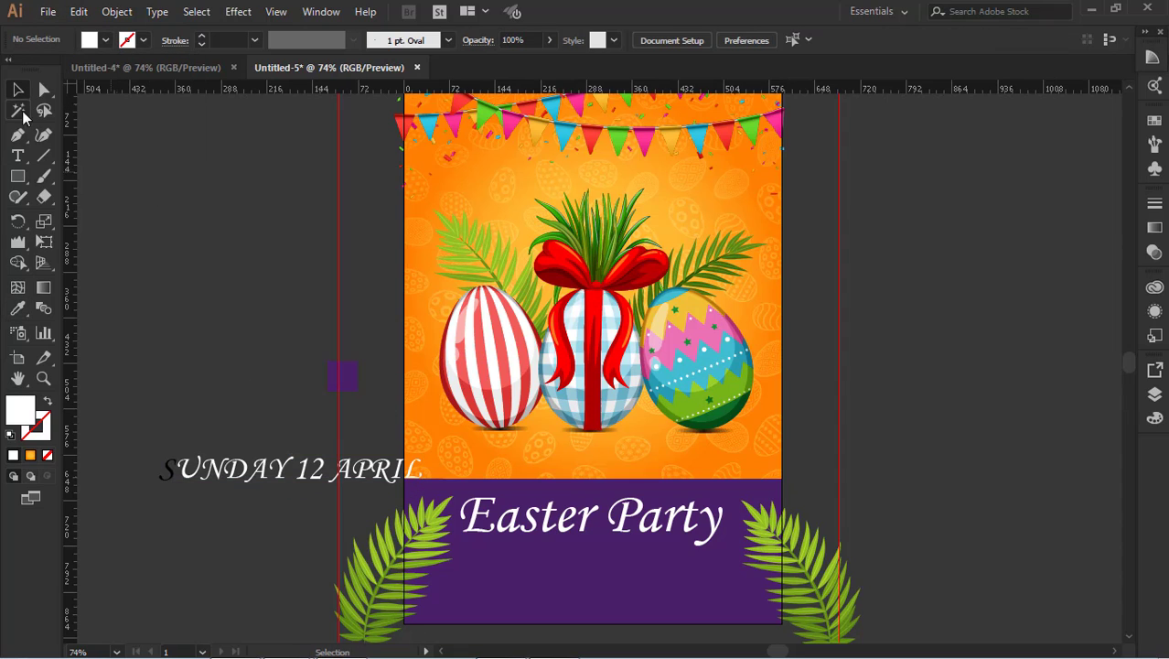
pyautogui.click(234, 477)
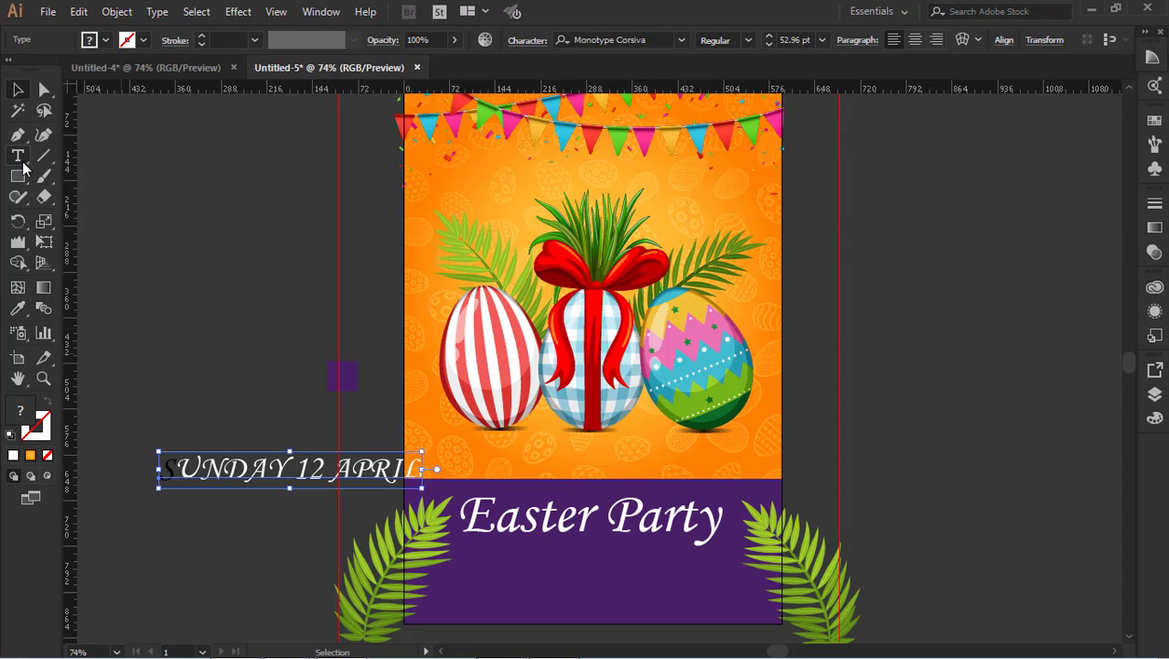
pyautogui.click(17, 156)
pyautogui.click(107, 40)
pyautogui.click(37, 72)
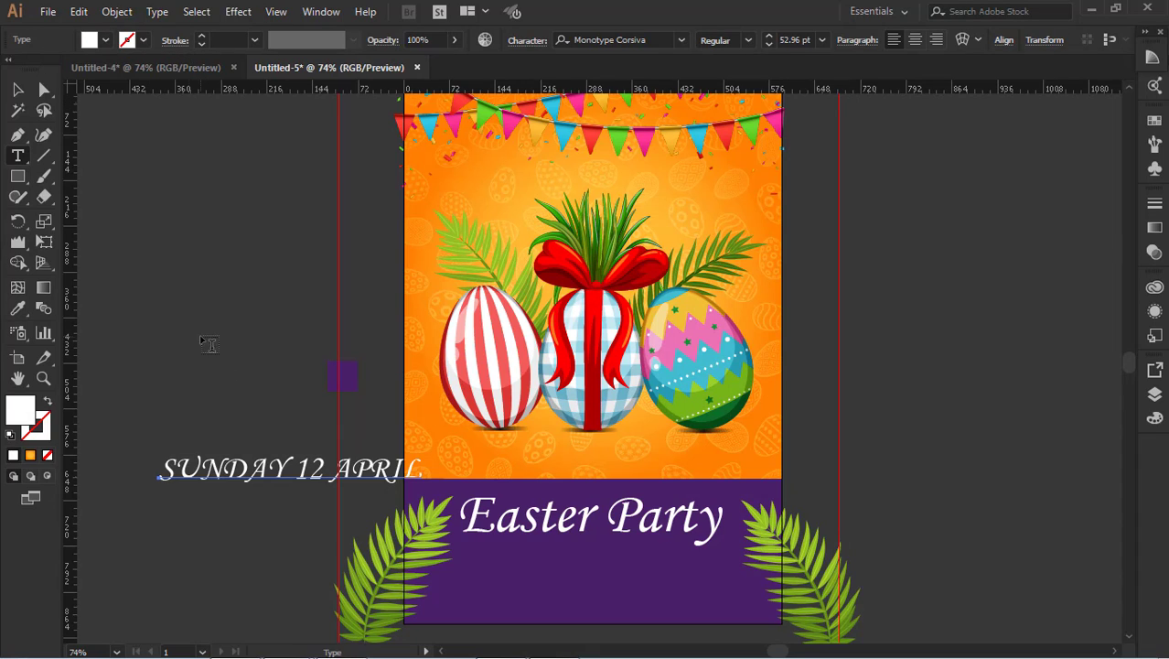
# Move the white date line onto the purple band, over the lower part of the "Easter Party" title.
pyautogui.click(17, 90)
pyautogui.moveTo(292, 469); pyautogui.dragTo(540, 539)
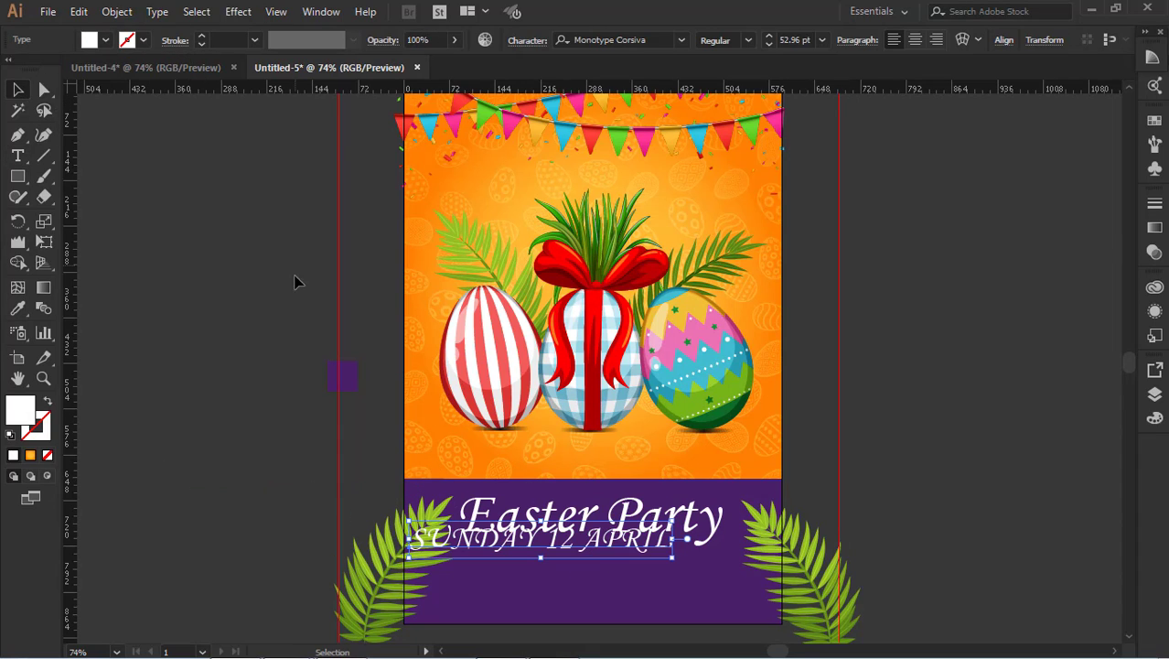
pyautogui.click(532, 42)
pyautogui.click(531, 42)
pyautogui.click(987, 403)
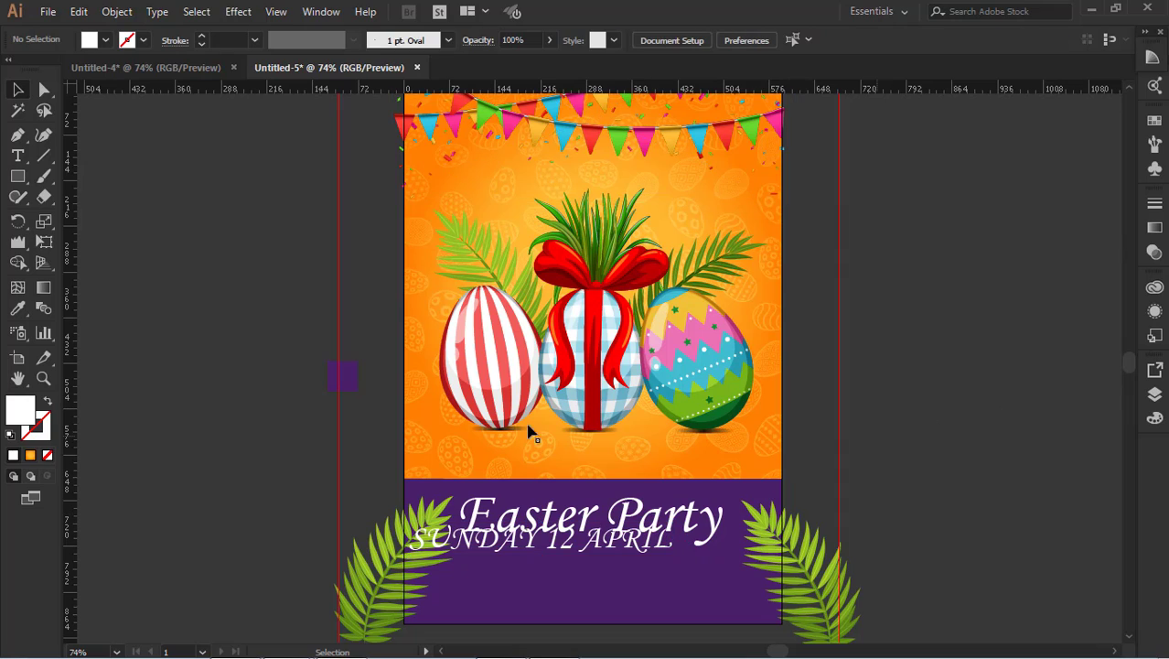
pyautogui.click(19, 157)
pyautogui.click(151, 364)
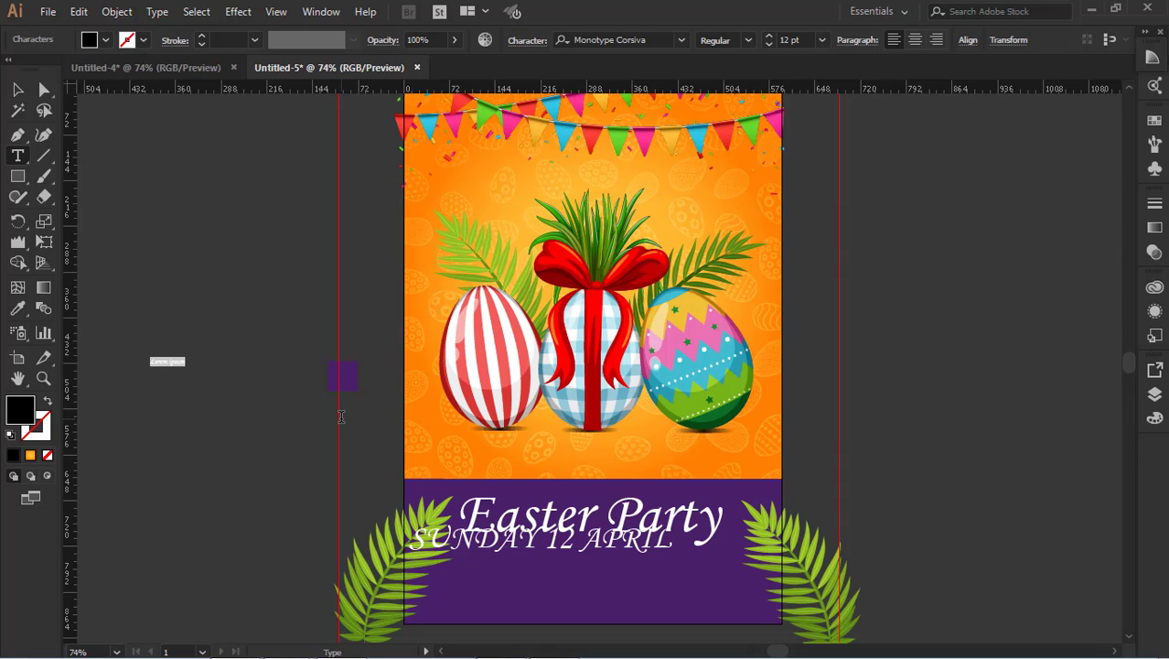
pyautogui.write('s')
# Replace the text of the white date line with "Sunday, 12 April".
pyautogui.click(555, 538)
pyautogui.press('BackSpace')
pyautogui.press('BackSpace')
pyautogui.press('BackSpace')
pyautogui.press('BackSpace')
pyautogui.press('BackSpace')
pyautogui.press('BackSpace')
pyautogui.press('BackSpace')
pyautogui.press('BackSpace')
pyautogui.press('BackSpace')
pyautogui.press('BackSpace')
pyautogui.press('BackSpace')
pyautogui.press('BackSpace')
pyautogui.press('BackSpace')
pyautogui.press('BackSpace')
pyautogui.press('BackSpace')
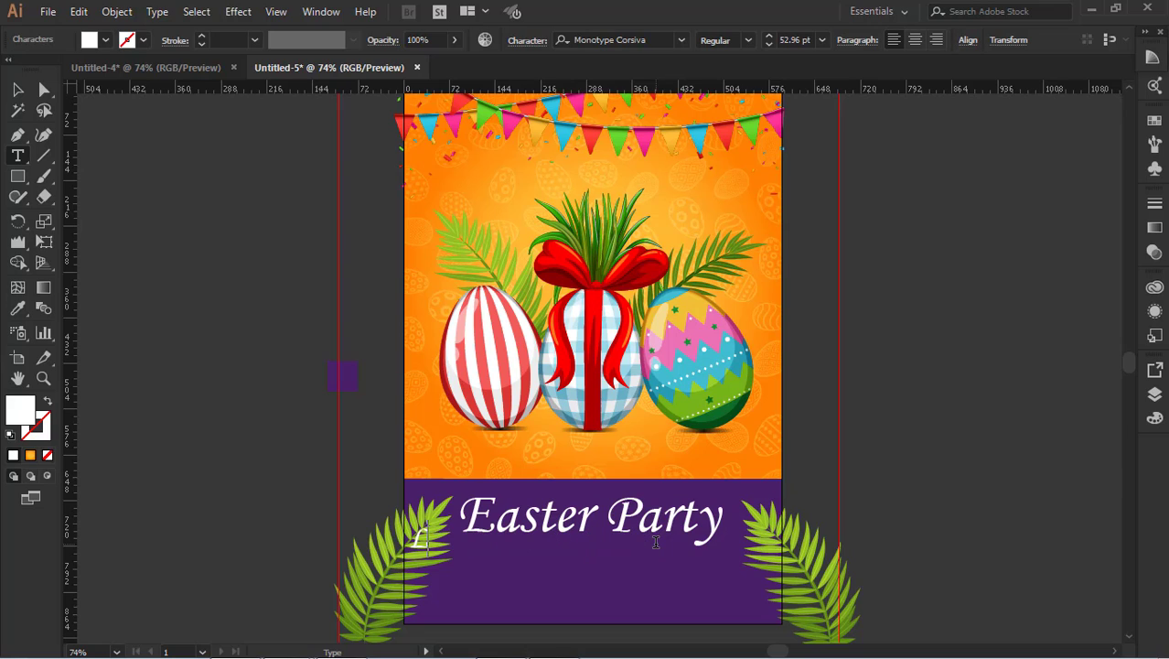
pyautogui.write('Sunday')
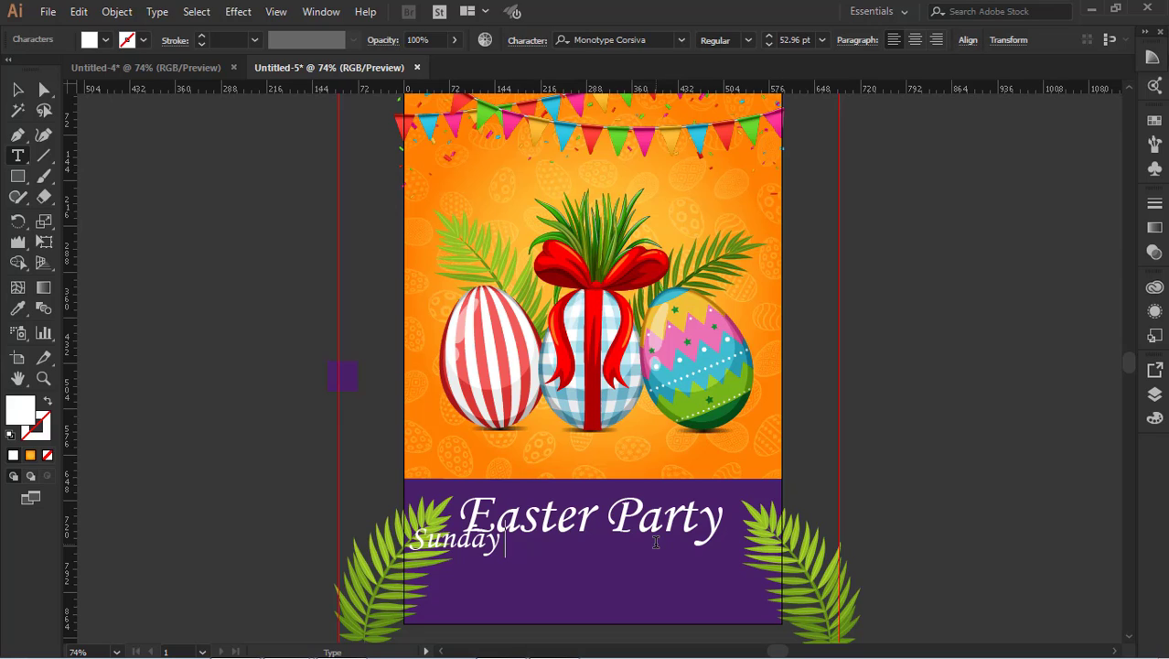
pyautogui.write(', 12 April')
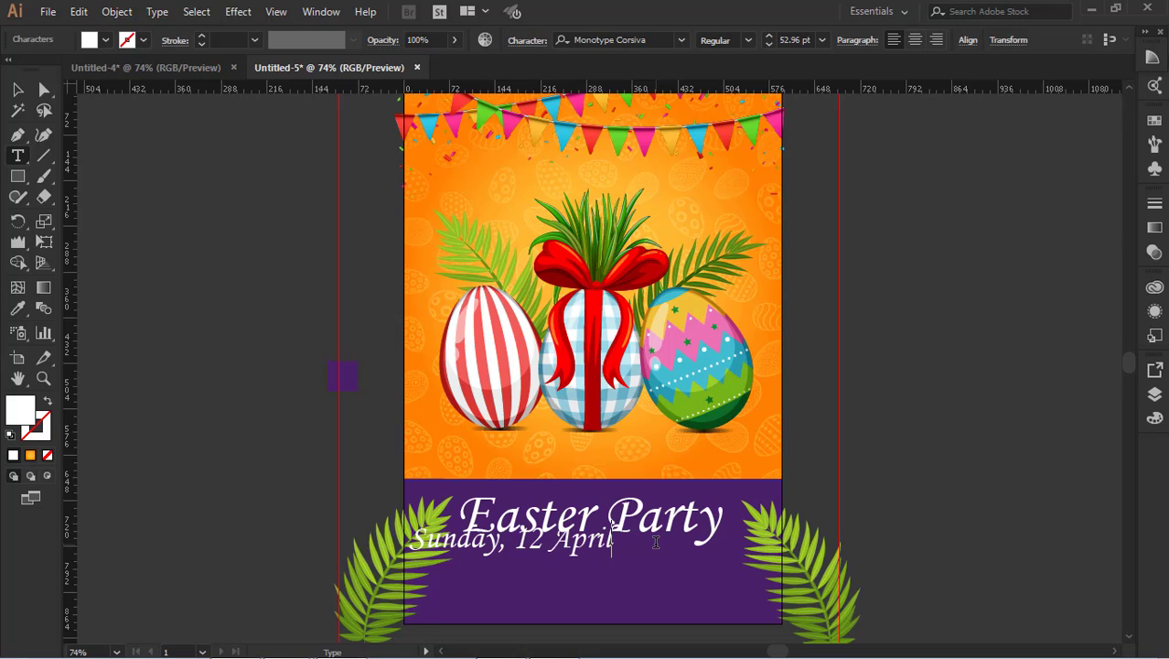
pyautogui.press('Escape')
pyautogui.click(102, 182)
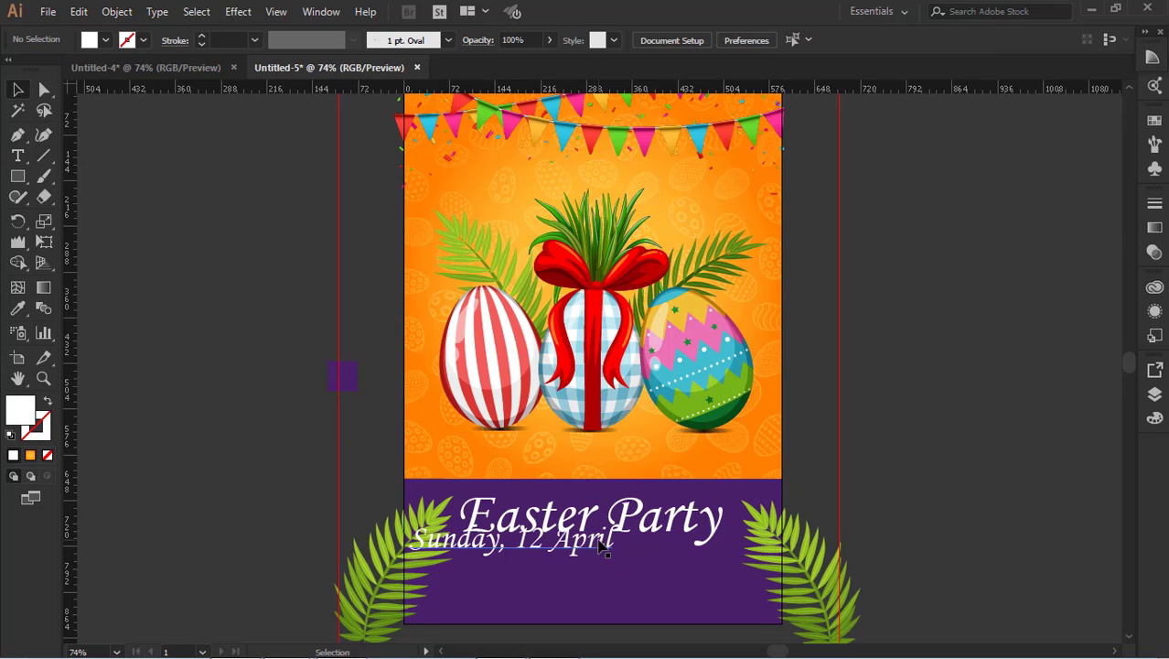
# Reduce the date line to about 46.46 pt and centre it on the purple band beneath the "Easter Party" title.
pyautogui.moveTo(598, 546); pyautogui.dragTo(632, 551)
pyautogui.hotkey('ctrl', 'shift', 'a')
pyautogui.hotkey('ctrl', 'shift', 'a')
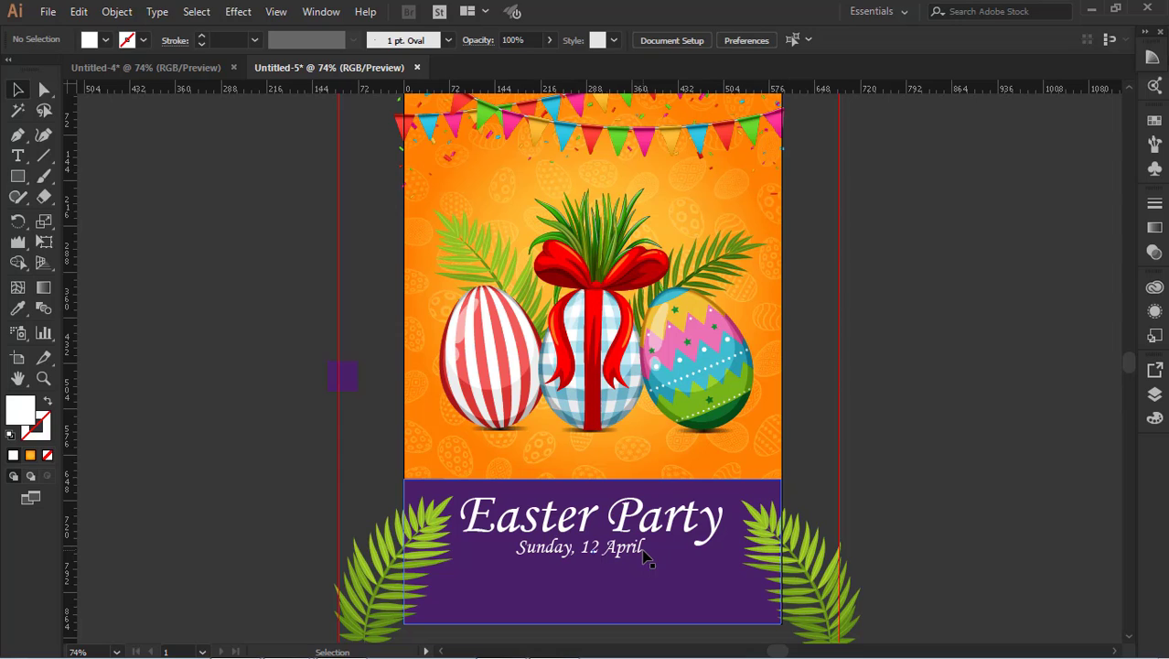
# Add a new text line reading "Activities Food & Drinks" on the empty canvas beside the poster.
pyautogui.press('t')
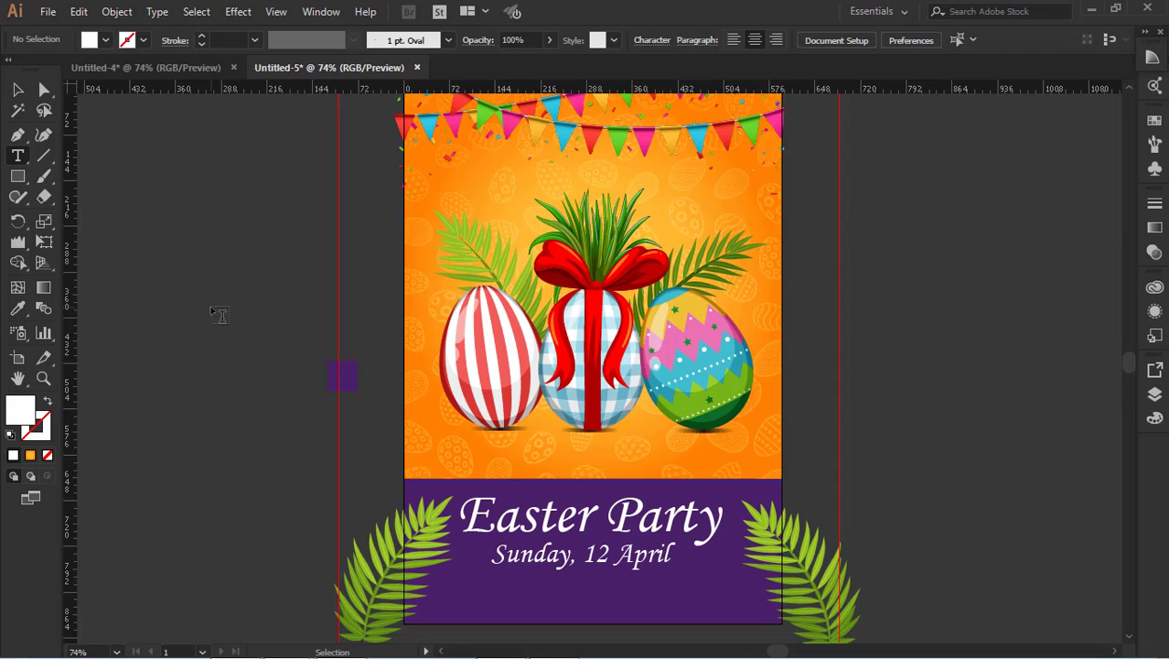
pyautogui.click(171, 356)
pyautogui.write('Ac')
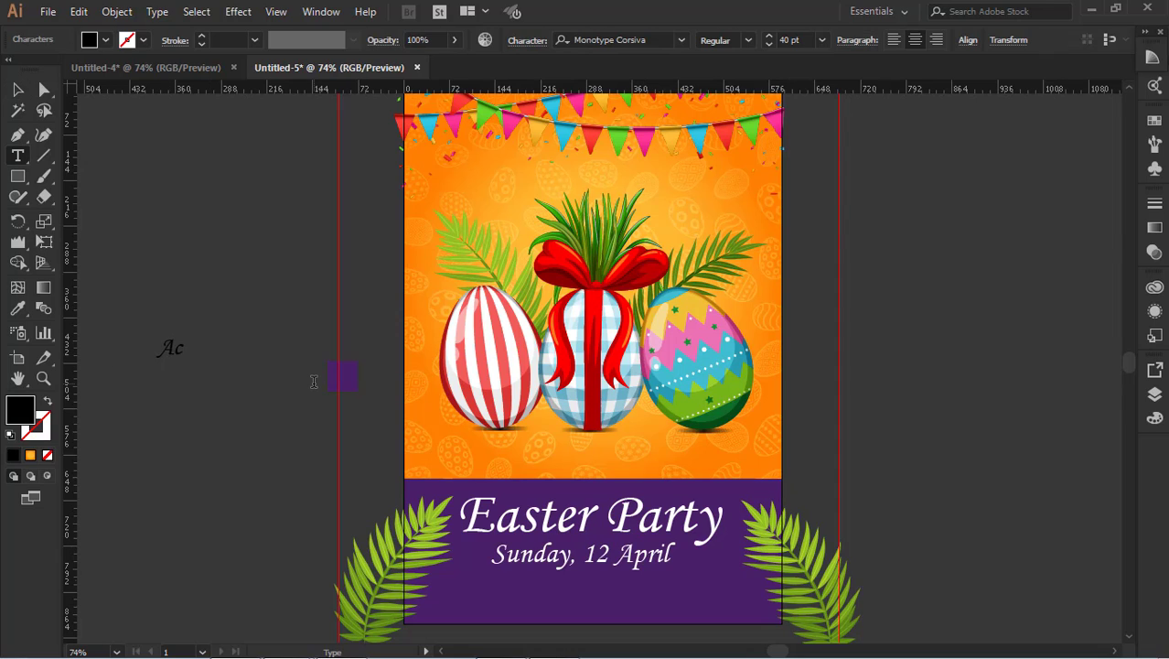
pyautogui.write('tivities Food & Drink,')
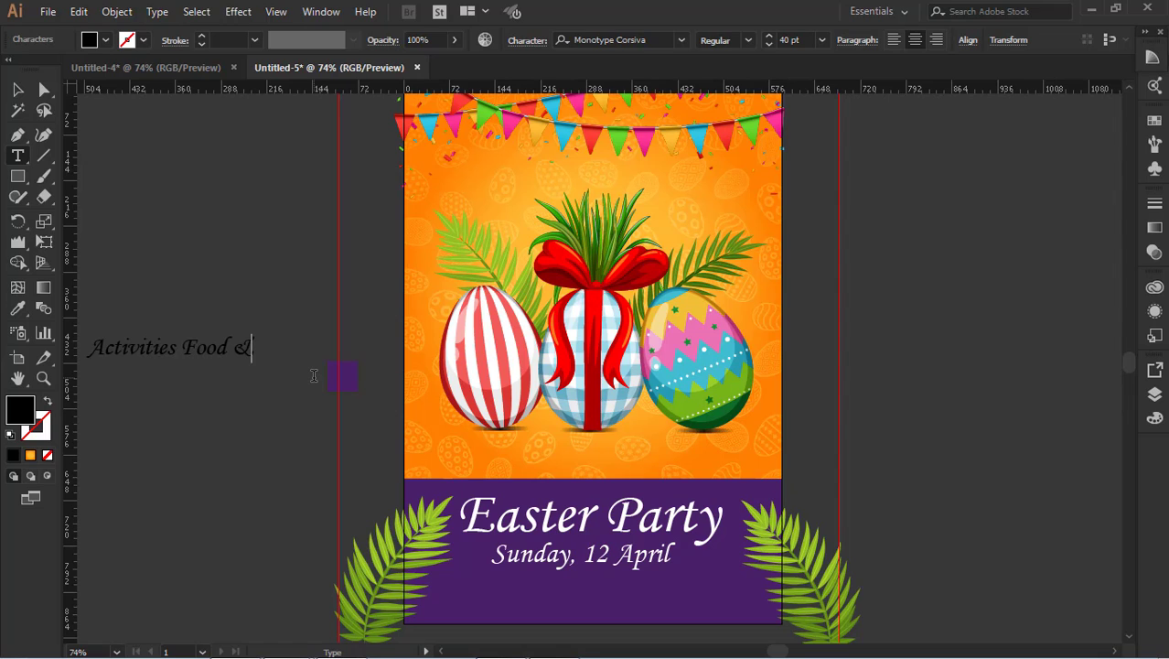
pyautogui.press('BackSpace')
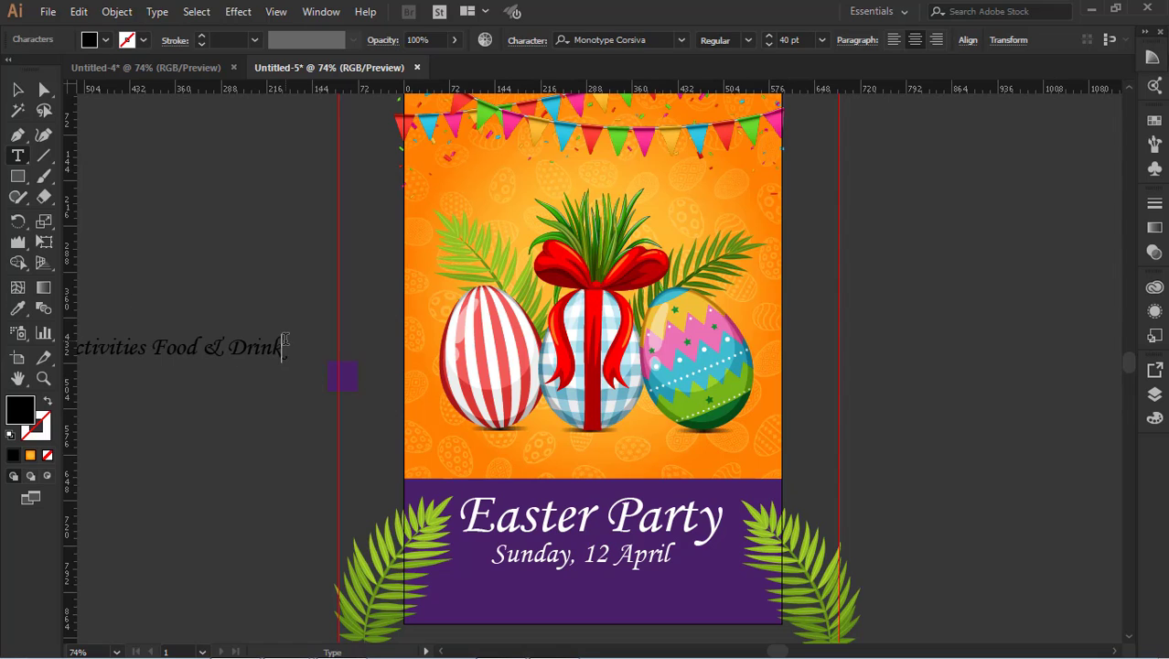
pyautogui.write('s')
# Set the font of the whole "Activities Food & Drinks" line to Swis721 Cn BT Bold.
pyautogui.moveTo(287, 348); pyautogui.dragTo(161, 341)
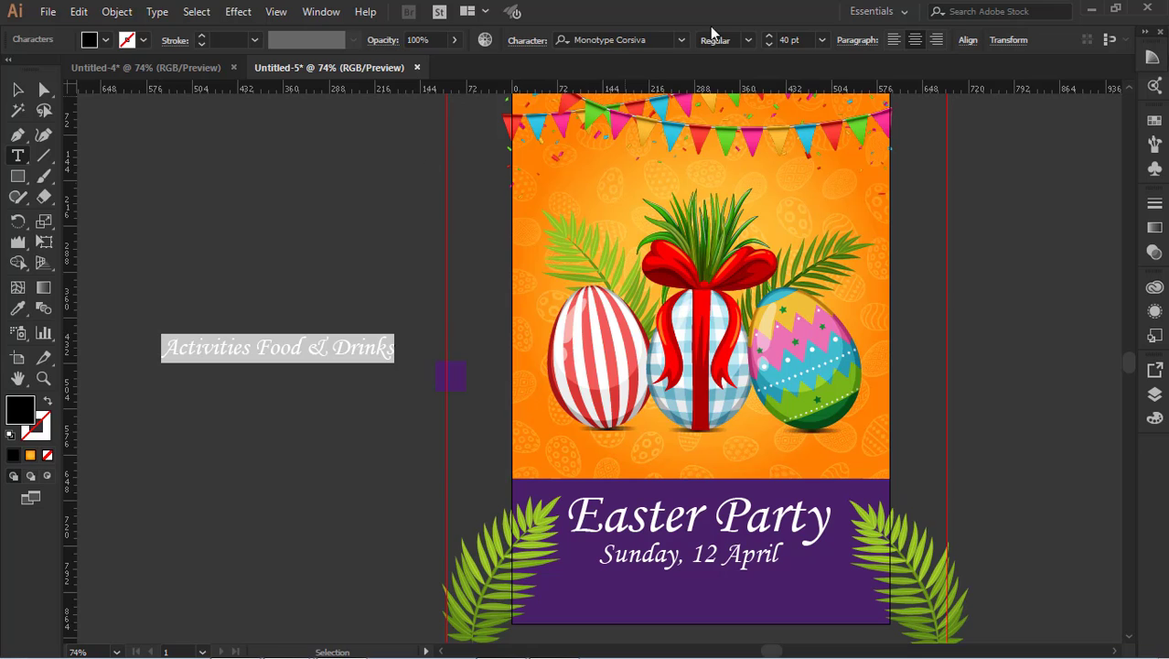
pyautogui.click(623, 39)
pyautogui.write('swi')
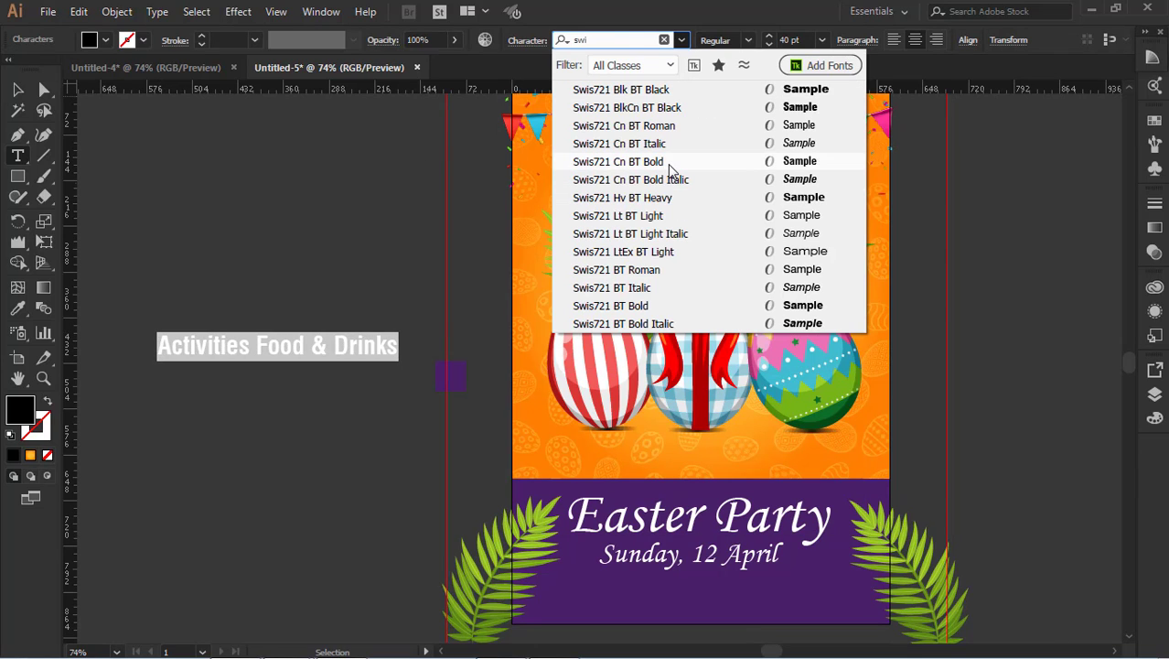
pyautogui.click(668, 162)
pyautogui.press('Escape')
pyautogui.click(18, 89)
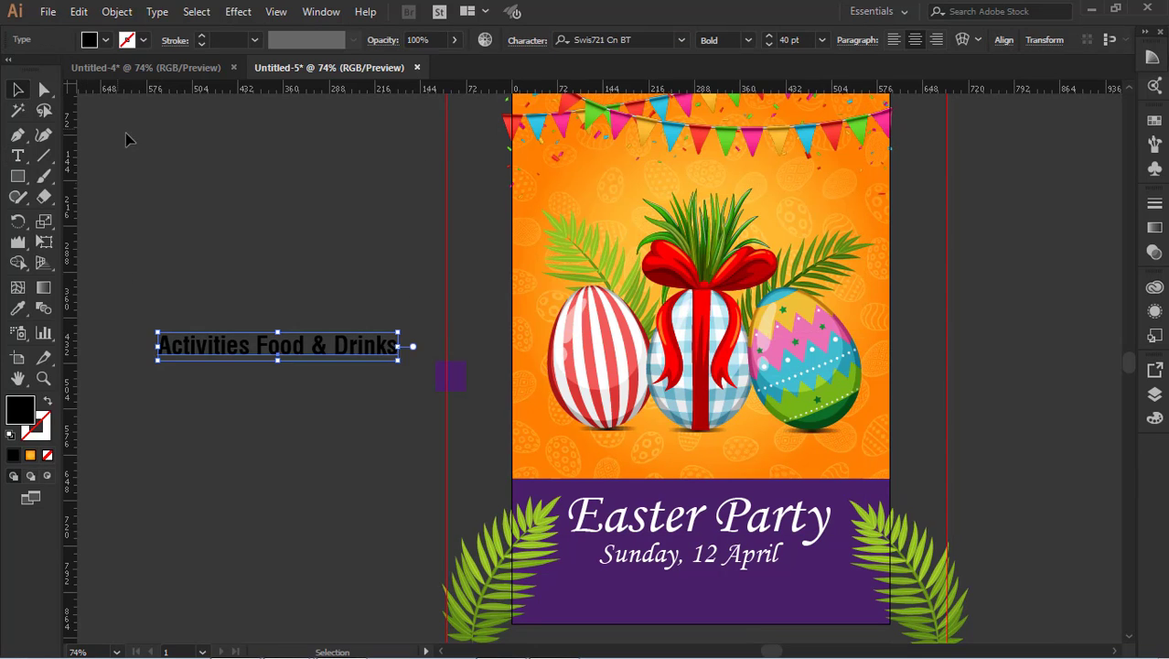
# Change the fill of the "Activities Food & Drinks" line to white.
pyautogui.click(126, 135)
pyautogui.click(318, 353)
pyautogui.click(19, 309)
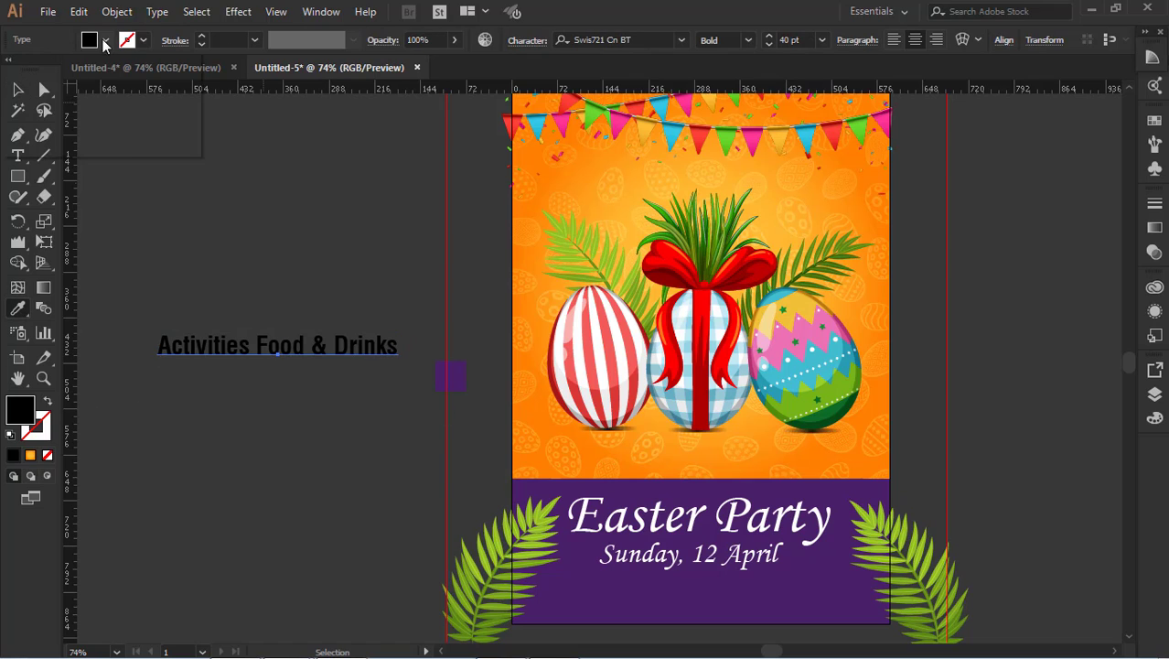
pyautogui.click(106, 40)
pyautogui.click(37, 71)
pyautogui.press('v')
pyautogui.click(123, 171)
# Set the font style of the "Activities Food & Drinks" line to Roman.
pyautogui.click(315, 348)
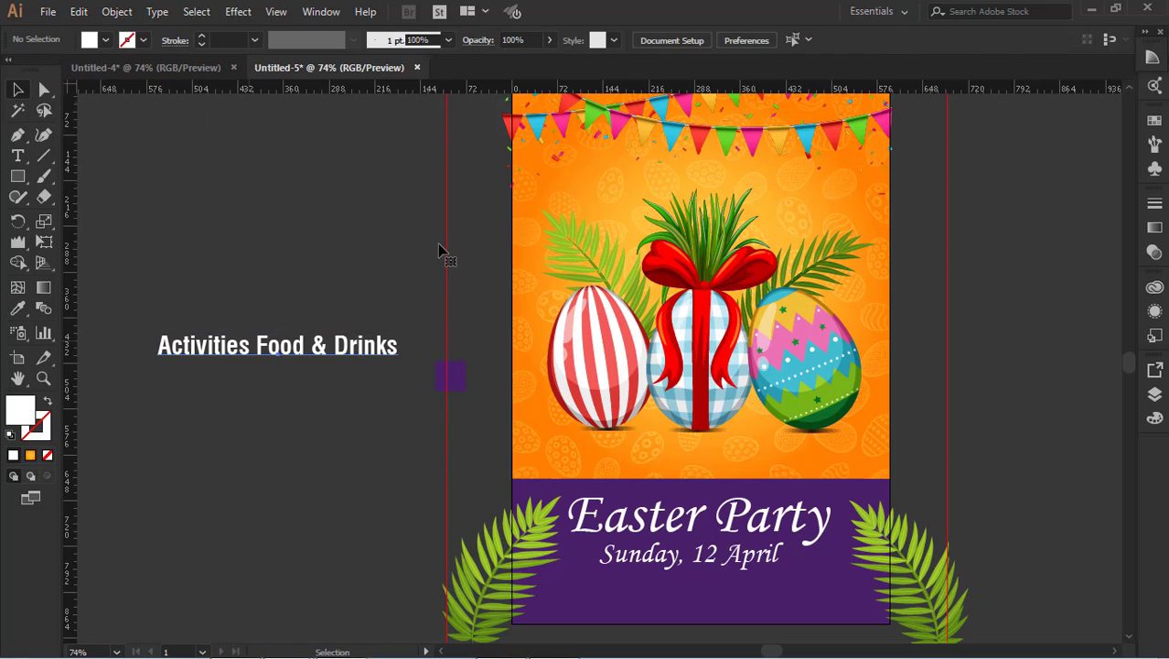
pyautogui.click(745, 42)
pyautogui.click(749, 64)
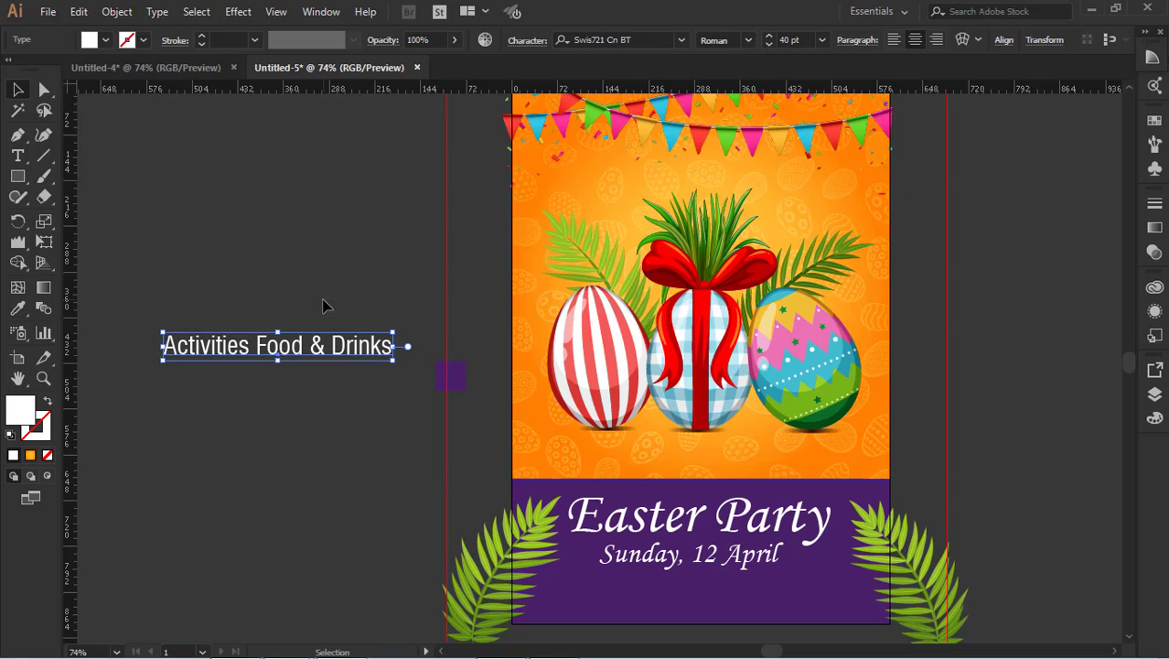
pyautogui.click(325, 301)
# Scale the "Activities Food & Drinks" line down to about 30.79 pt and place it on the purple band, centred beneath the date.
pyautogui.click(335, 347)
pyautogui.moveTo(394, 333); pyautogui.dragTo(715, 583)
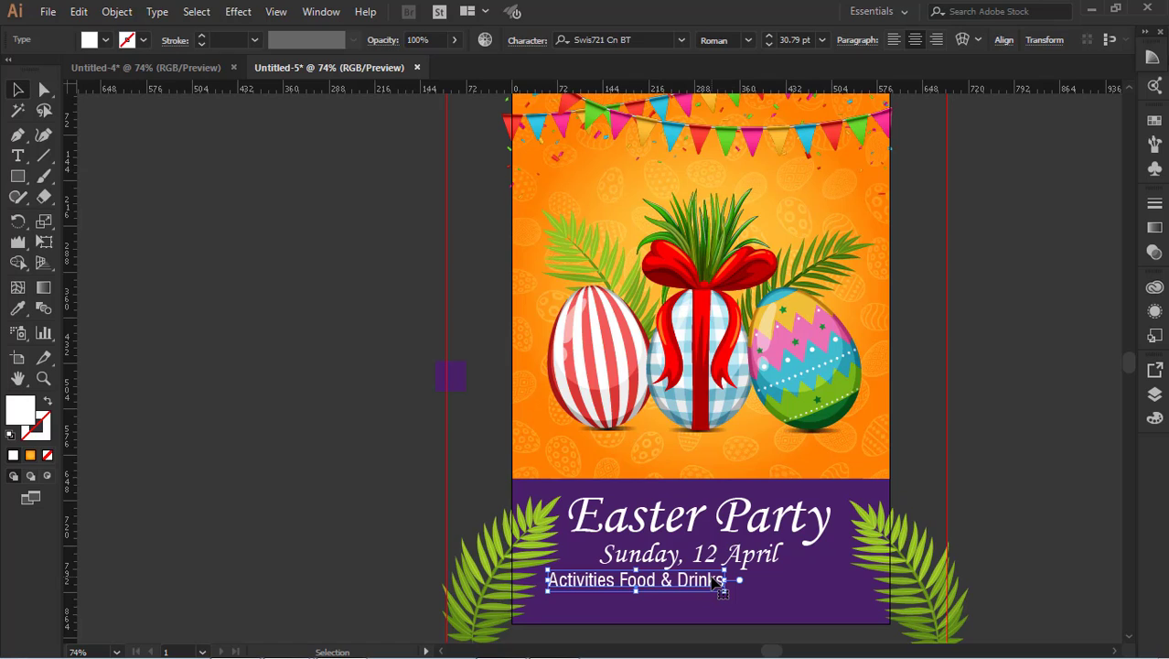
pyautogui.moveTo(741, 582); pyautogui.dragTo(793, 583)
pyautogui.click(994, 468)
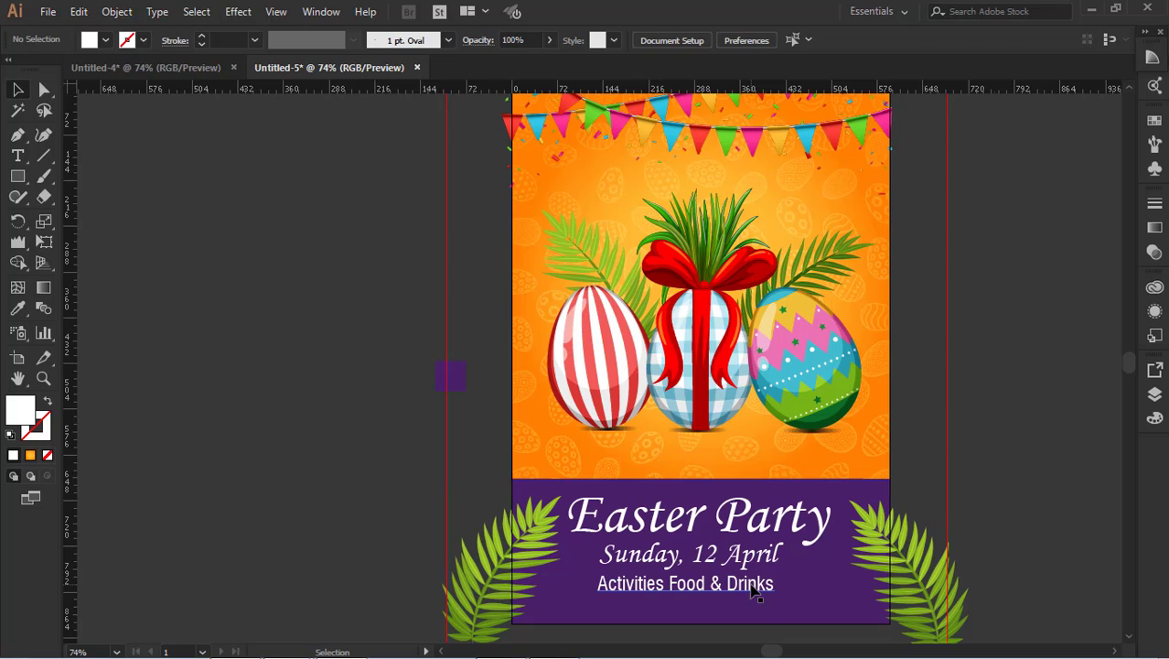
# Copy the Swis721 Cn BT Roman text style from the activities line to the date line with the Eyedropper.
pyautogui.click(739, 560)
pyautogui.press('i')
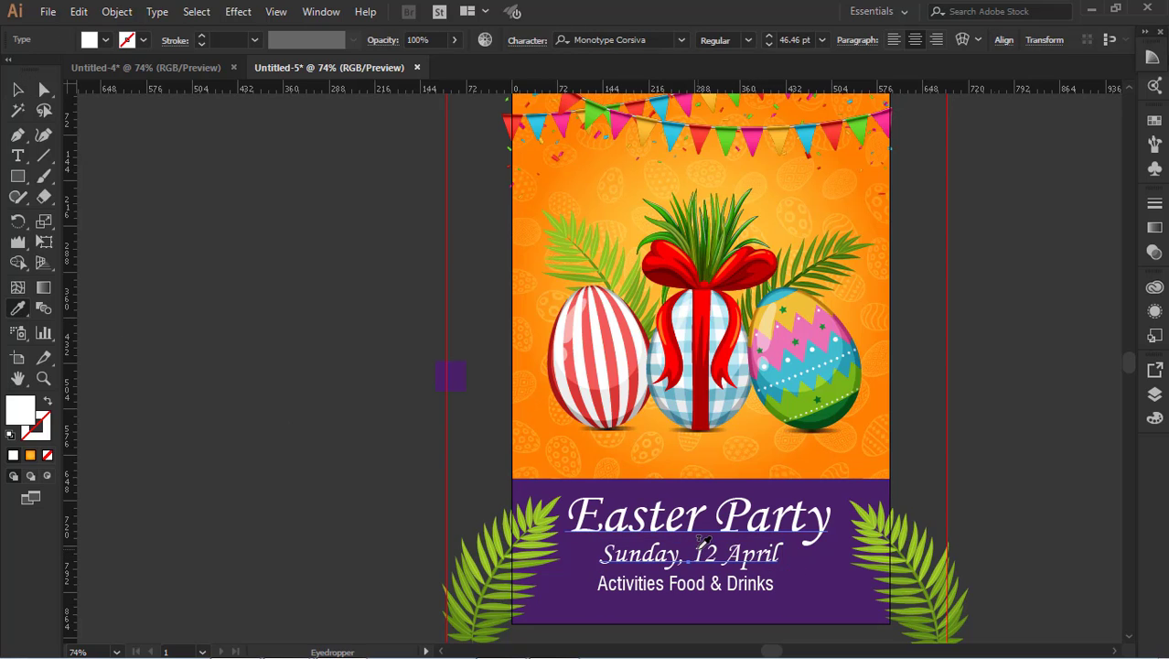
pyautogui.click(675, 585)
pyautogui.click(18, 89)
pyautogui.click(302, 284)
# Enlarge the date line to about 41 pt and position it between the title and the activities line.
pyautogui.click(693, 557)
pyautogui.moveTo(750, 544)
pyautogui.mouseDown()
pyautogui.moveTo(782, 531)
pyautogui.moveTo(737, 557)
pyautogui.mouseUp()
pyautogui.click(924, 448)
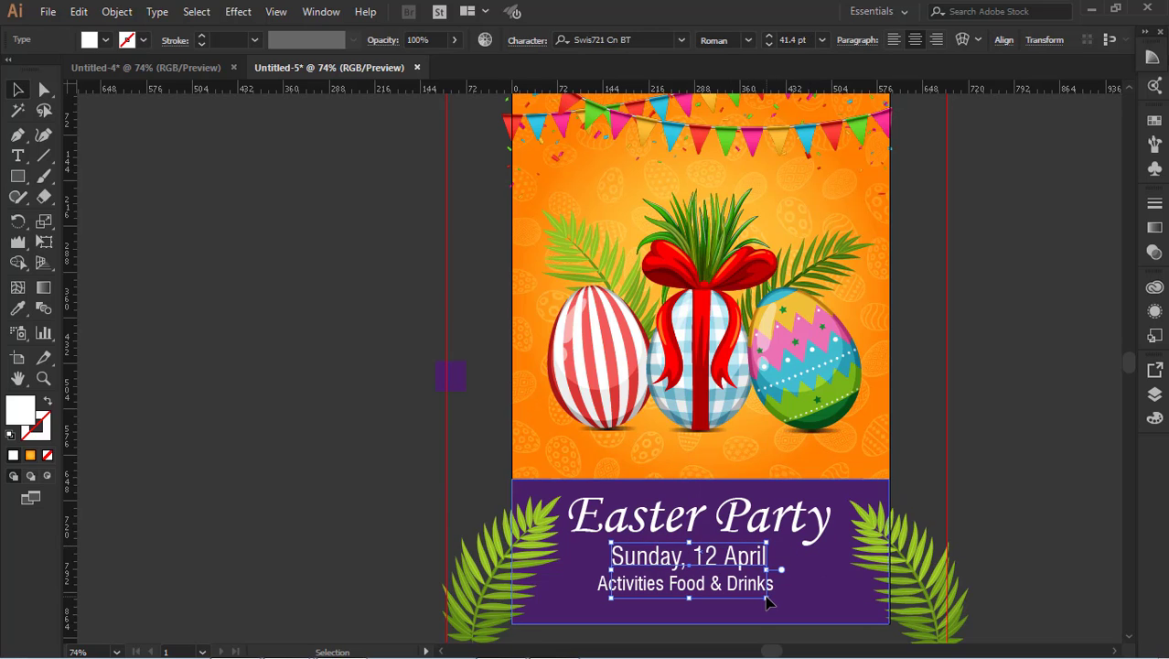
pyautogui.moveTo(767, 599); pyautogui.dragTo(762, 595)
pyautogui.click(1128, 471)
# Enlarge the "Activities Food & Drinks" line to about 32.2 pt.
pyautogui.scroll(3, 840, 495)
pyautogui.click(839, 493)
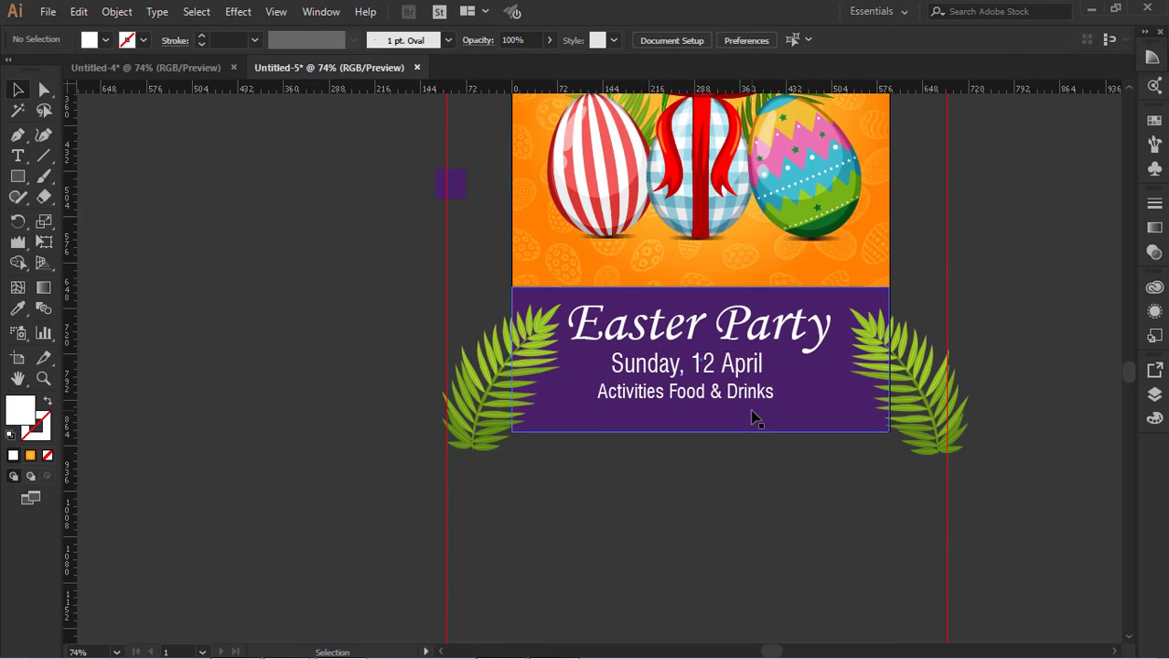
pyautogui.click(760, 393)
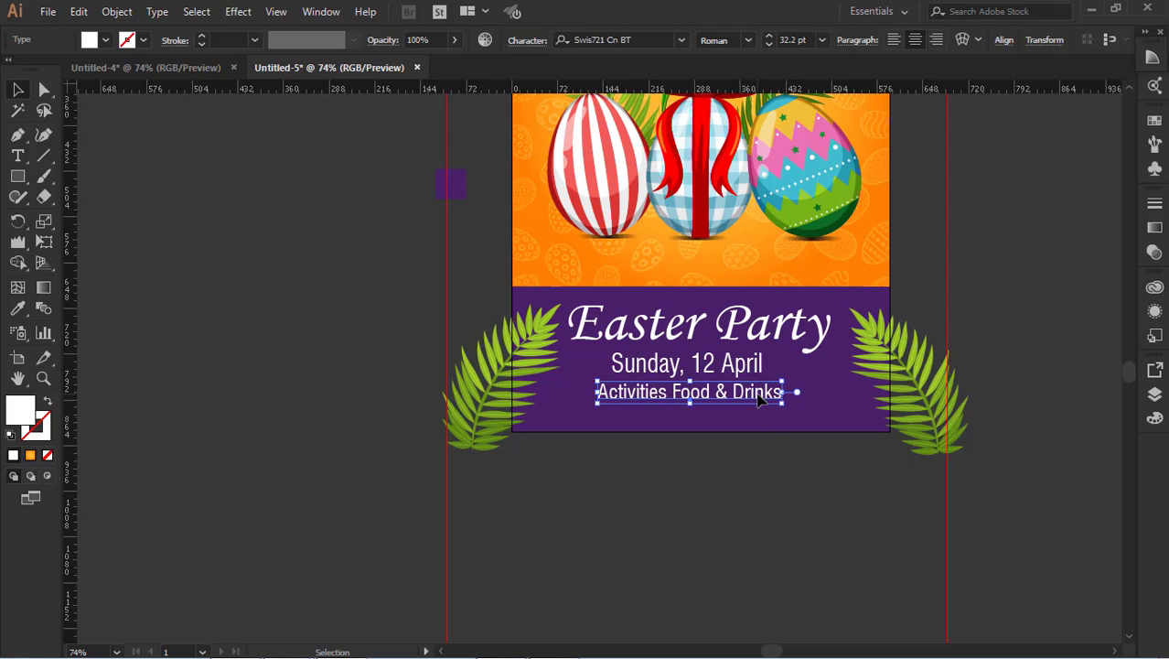
# Move the title, date and activities lines up together on the purple band.
pyautogui.click(723, 331)
pyautogui.keyDown('shift'); pyautogui.click(719, 367); pyautogui.keyUp('shift')
pyautogui.keyDown('shift'); pyautogui.click(718, 393); pyautogui.keyUp('shift')
pyautogui.hotkey('shift', 'Up')
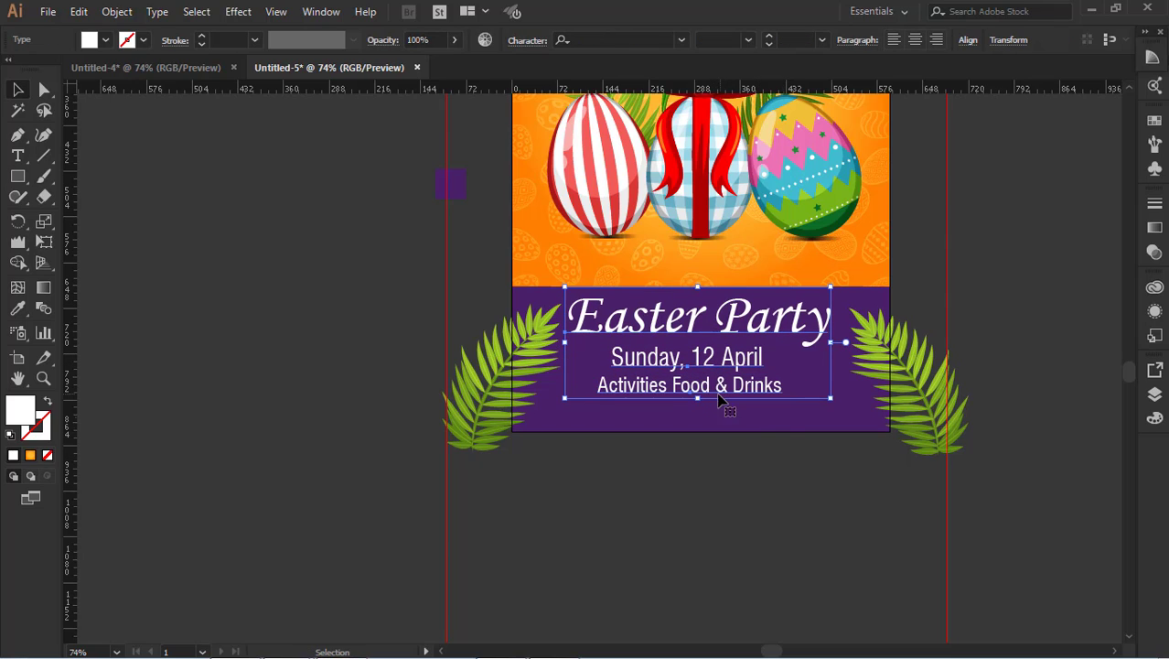
# Nudge the date line and the activities line up closer beneath the "Easter Party" title.
pyautogui.click(724, 401)
pyautogui.click(726, 362)
pyautogui.hotkey('shift', 'Up')
pyautogui.scroll(1, 743, 520)
pyautogui.click(743, 520)
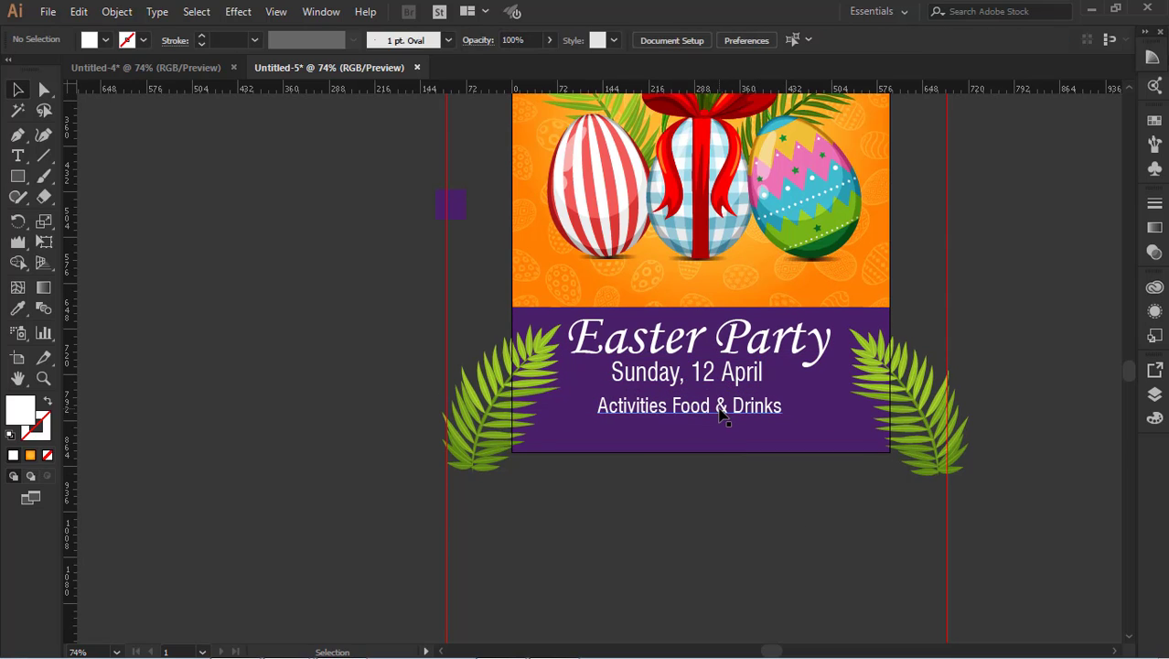
pyautogui.click(723, 412)
pyautogui.hotkey('shift', 'Up')
pyautogui.click(732, 528)
pyautogui.scroll(6, 732, 527)
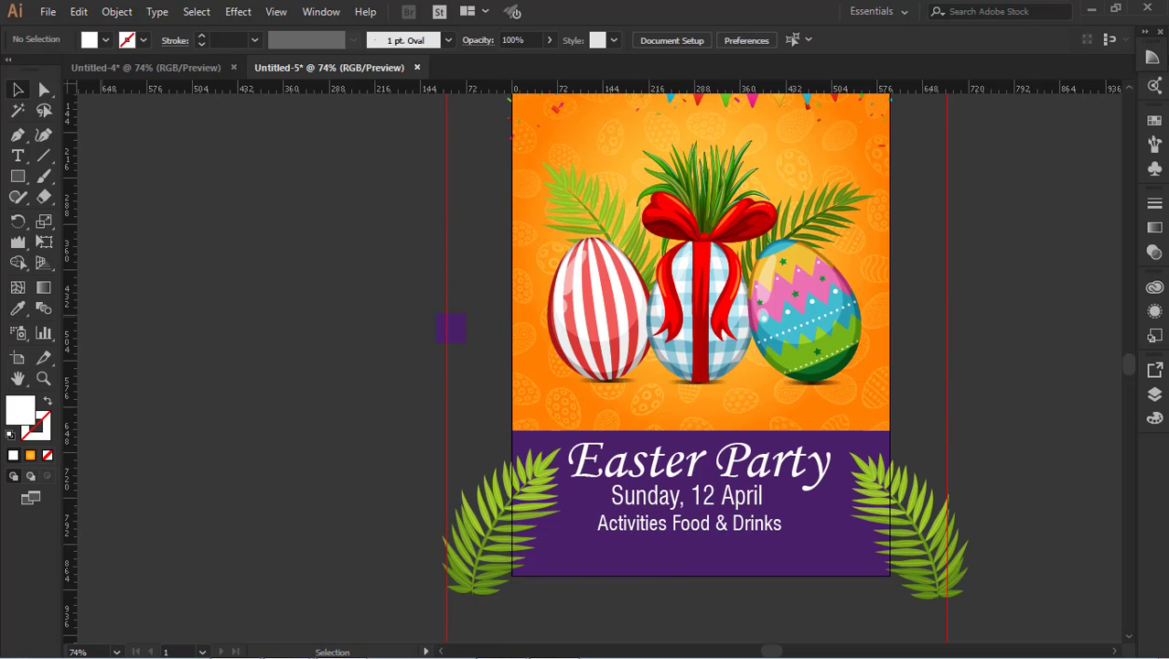
# Add a text line reading "Starts at 12Pm - Free Entry" on the purple band below the activities line.
pyautogui.click(18, 156)
pyautogui.click(563, 551)
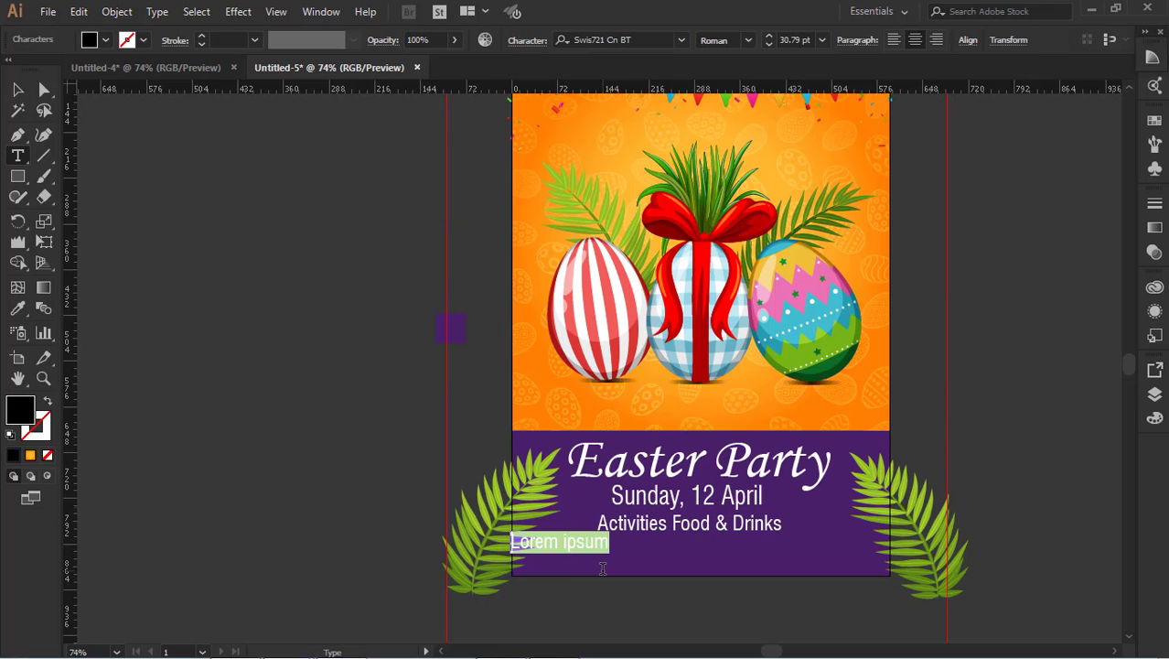
pyautogui.write('st')
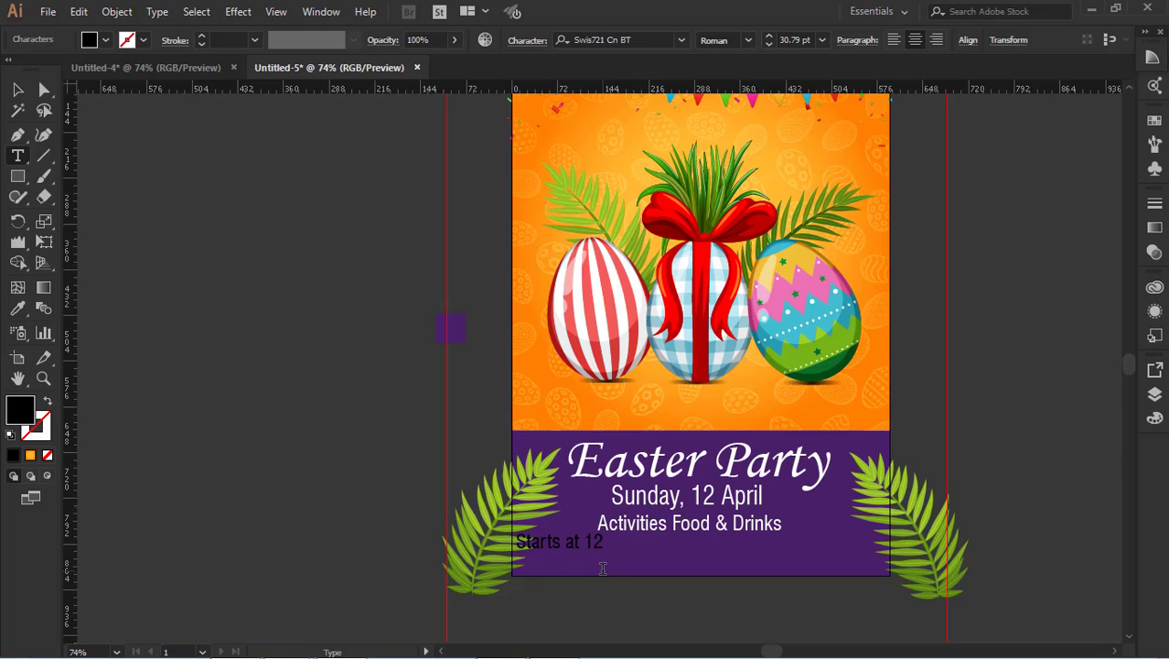
pyautogui.press('BackSpace')
pyautogui.press('BackSpace')
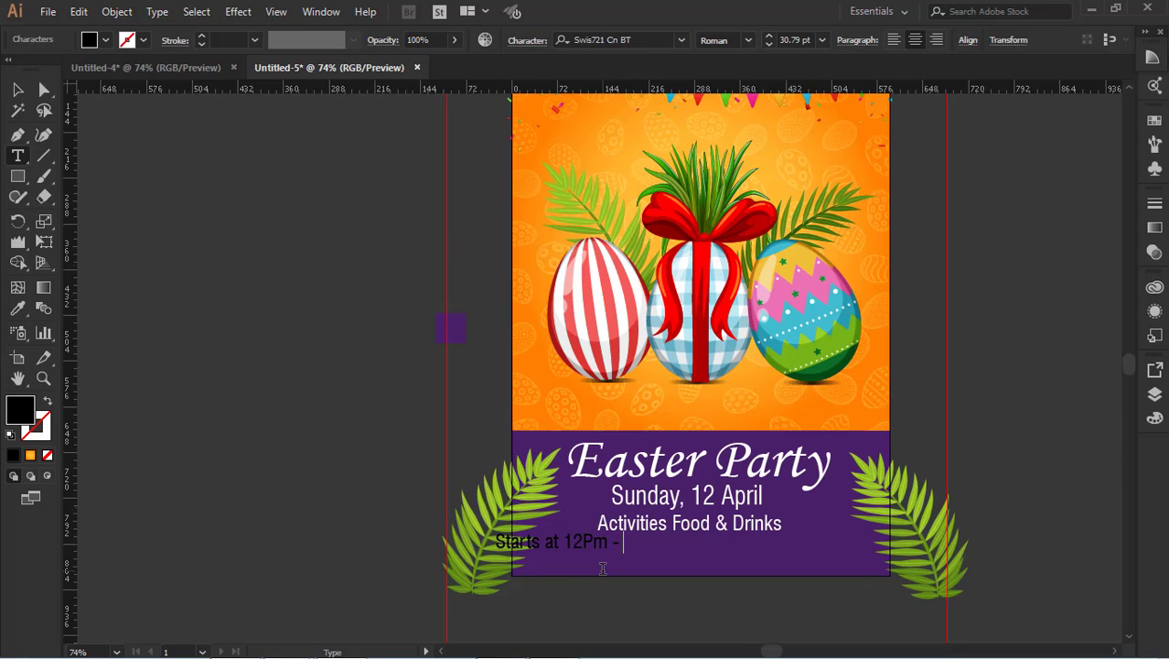
pyautogui.write('Free entry')
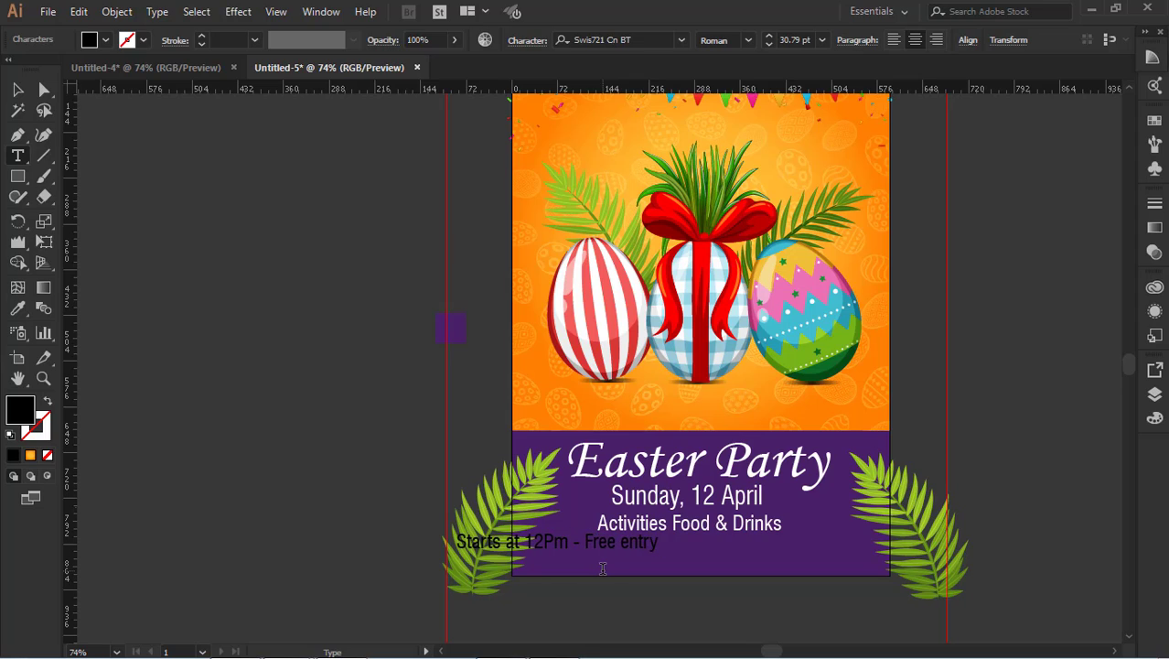
pyautogui.press('BackSpace')
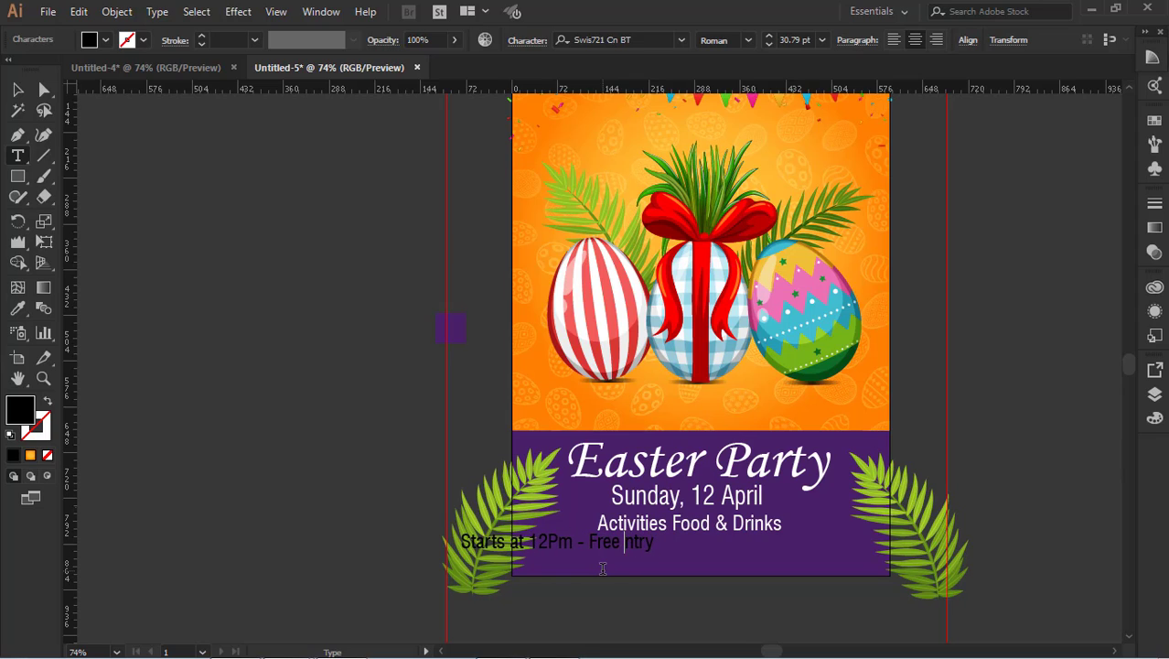
pyautogui.write('E')
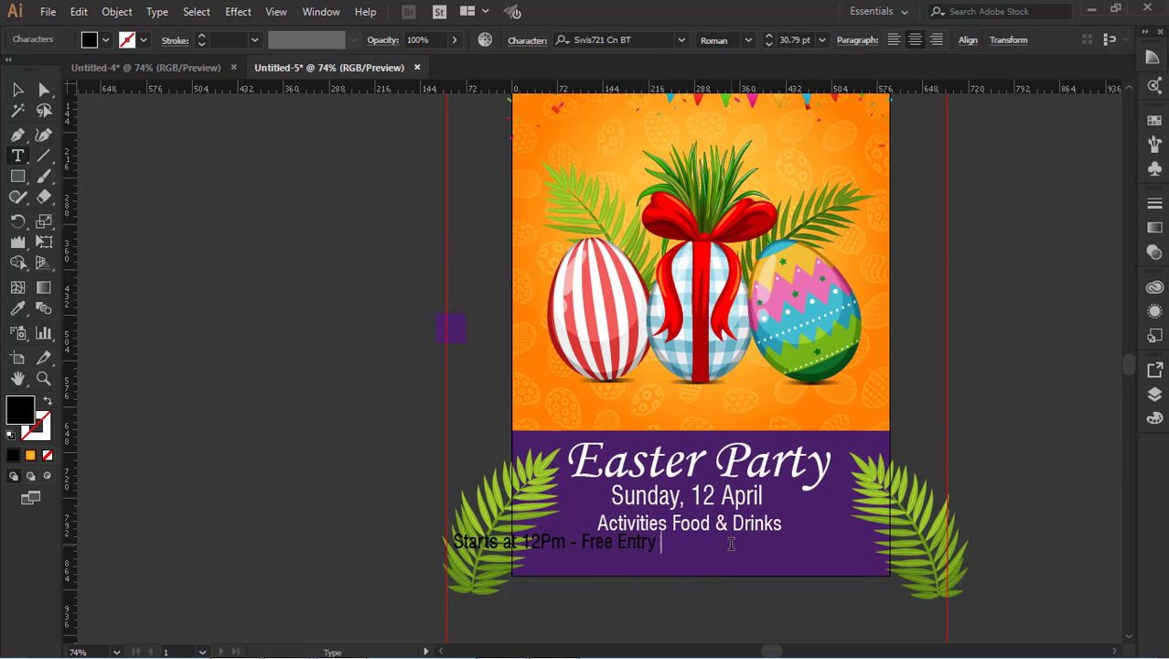
# Extend the start-time line with " - Music" so it reads "Starts at 12Pm - Free Entry - Music".
pyautogui.write(' - mi')
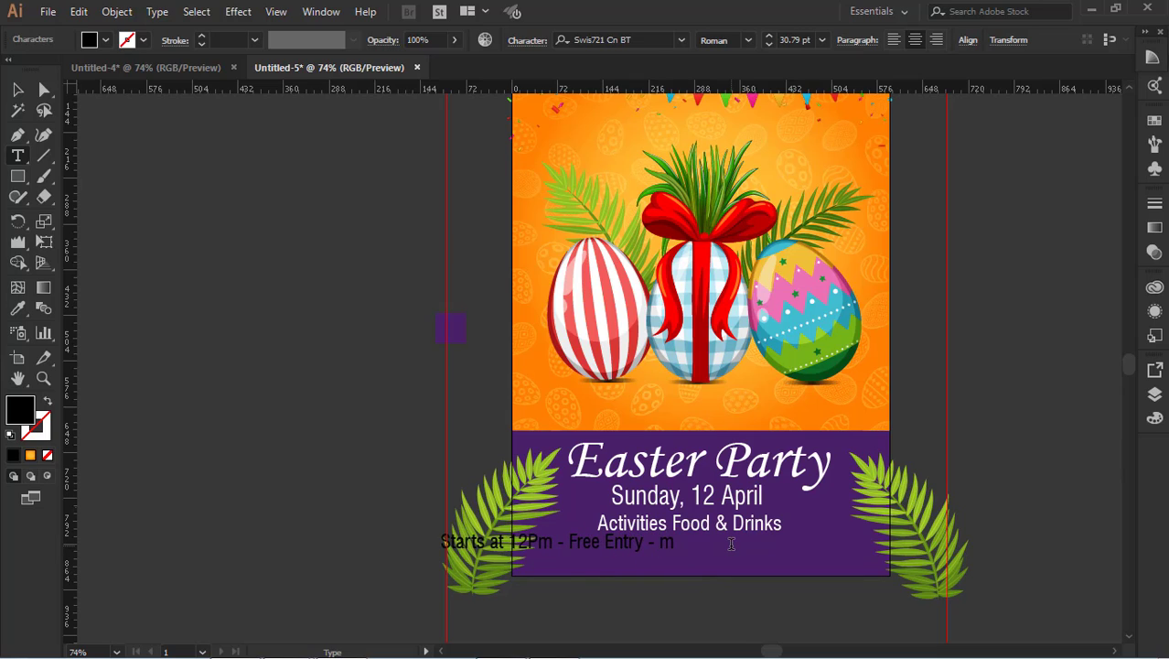
pyautogui.press('BackSpace')
pyautogui.press('BackSpace')
pyautogui.write('Mu')
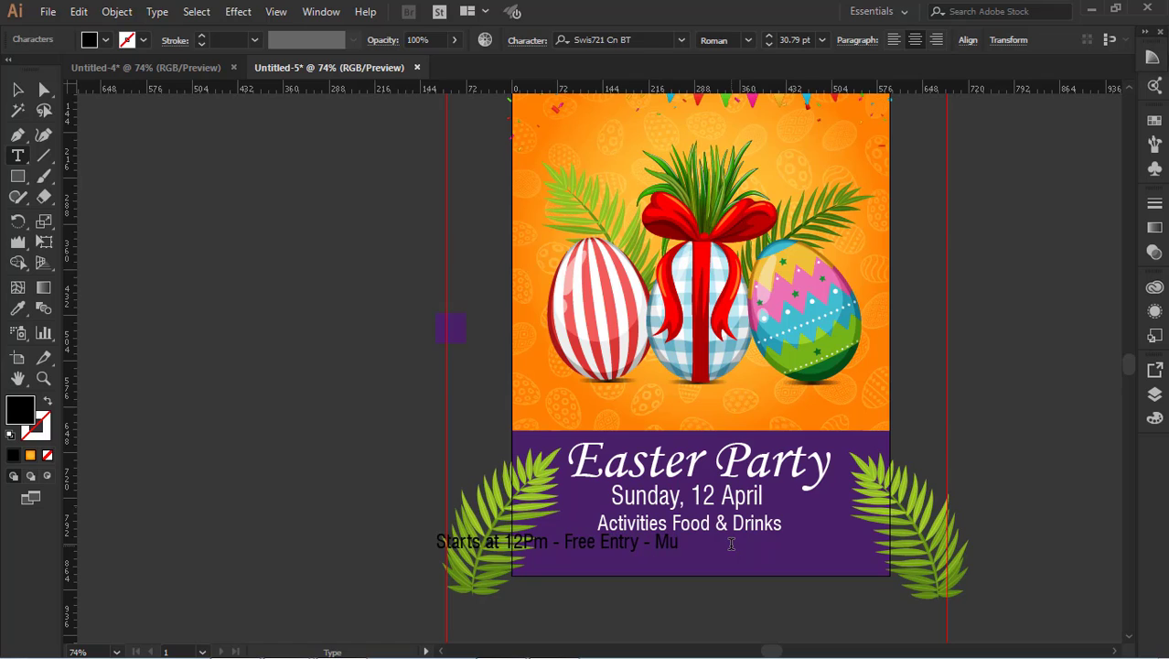
pyautogui.write('sic')
pyautogui.click(17, 89)
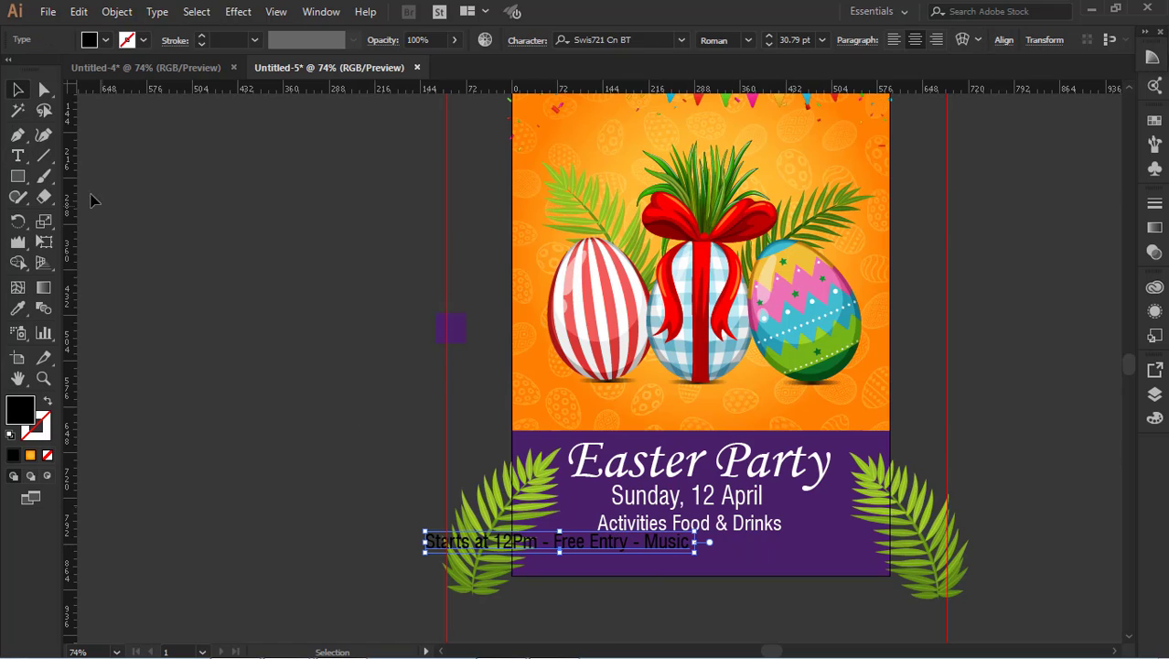
# Change the fill of the "Starts at 12Pm - Free Entry - Music" line to white.
pyautogui.click(697, 611)
pyautogui.click(645, 546)
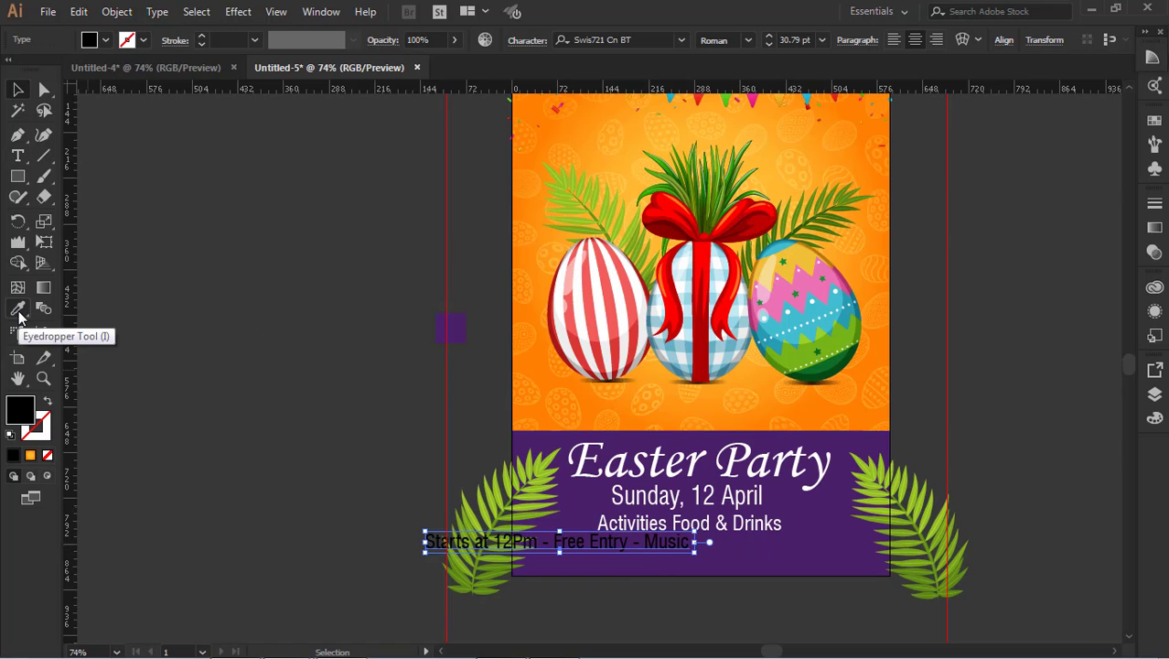
pyautogui.click(106, 39)
pyautogui.click(38, 78)
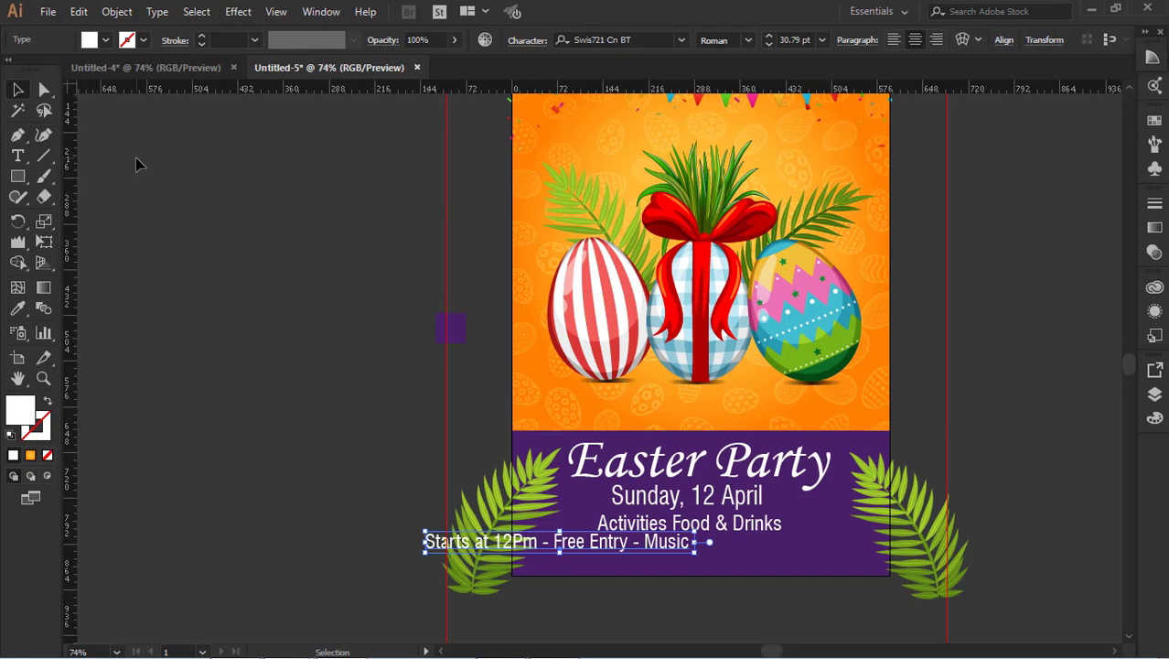
# Move the "Starts at 12Pm - Free Entry - Music" line fully onto the purple band, centred beneath the activities line.
pyautogui.moveTo(675, 550); pyautogui.dragTo(804, 555)
pyautogui.click(792, 651)
pyautogui.press('space')
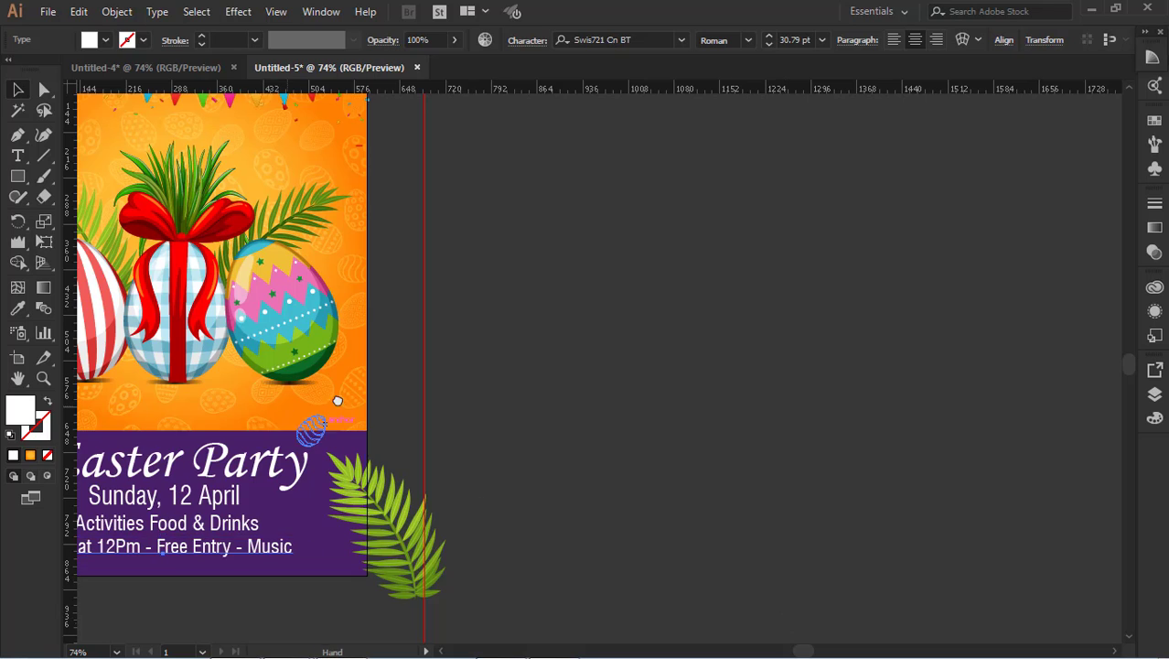
pyautogui.moveTo(338, 401); pyautogui.dragTo(574, 397)
pyautogui.click(529, 603)
pyautogui.scroll(3, 531, 601)
pyautogui.scroll(-1, 536, 555)
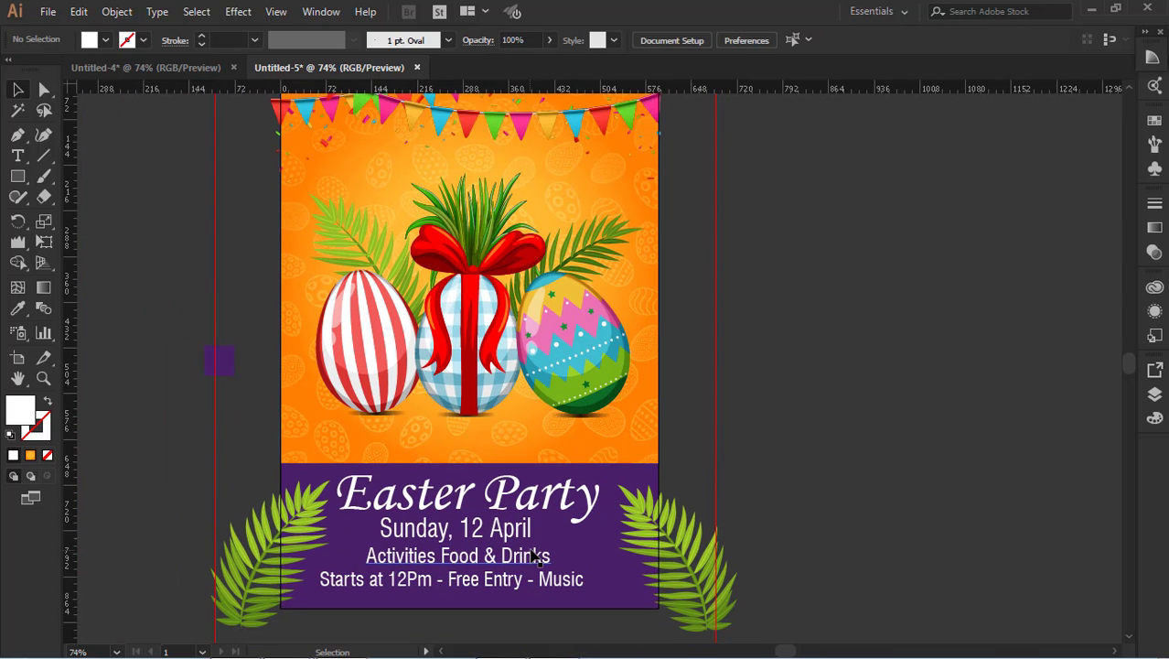
# Even out the vertical spacing between the date, activities and start-time lines below the title.
pyautogui.click(529, 551)
pyautogui.click(536, 494)
pyautogui.click(620, 502)
pyautogui.scroll(-1, 495, 554)
pyautogui.moveTo(495, 537); pyautogui.dragTo(495, 541)
pyautogui.hotkey('ctrl', 'shift', 'a')
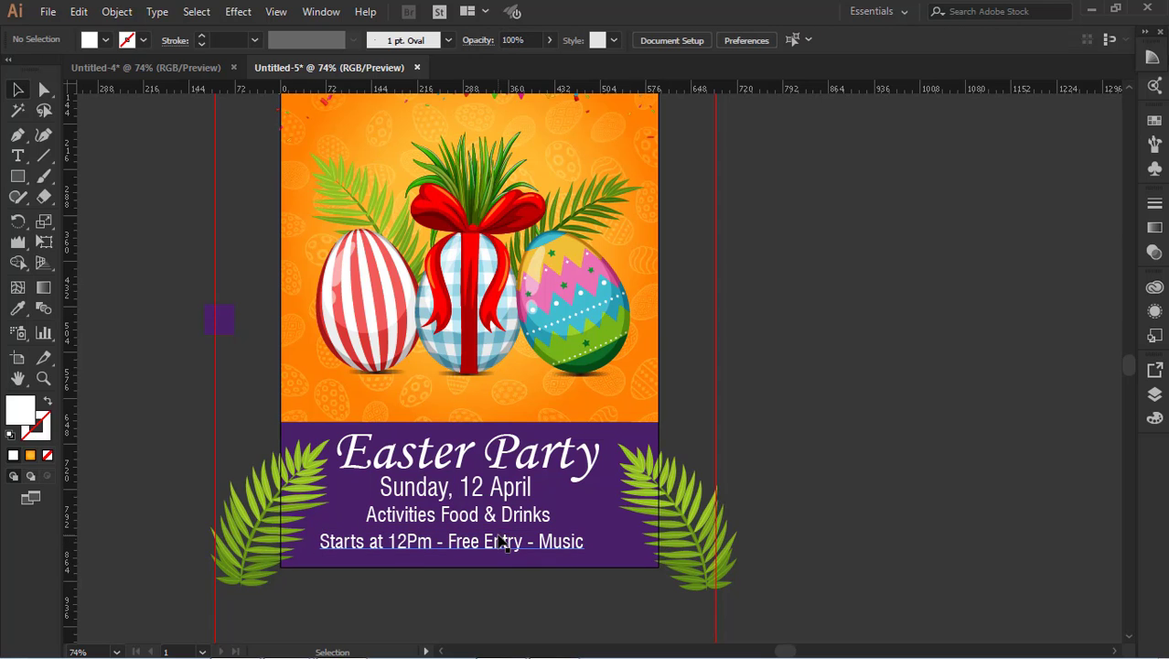
pyautogui.moveTo(515, 488); pyautogui.dragTo(604, 492)
pyautogui.moveTo(605, 492); pyautogui.dragTo(603, 473)
pyautogui.hotkey('ctrl', 'z')
pyautogui.click(672, 500)
pyautogui.click(586, 493)
pyautogui.click(17, 158)
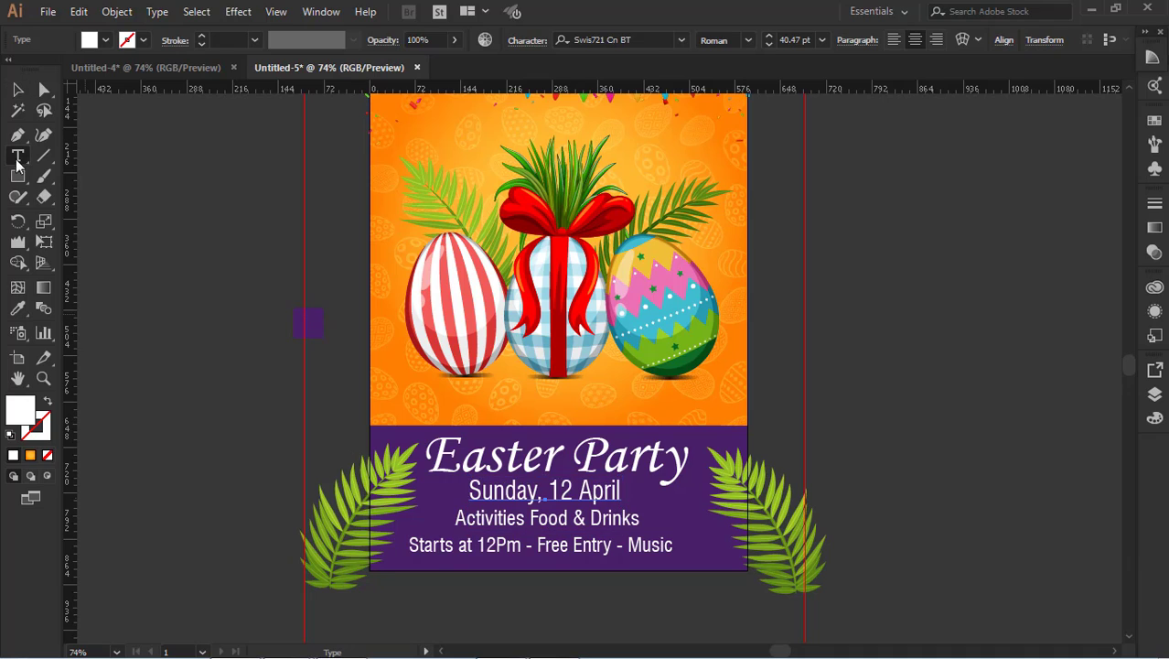
pyautogui.click(570, 492)
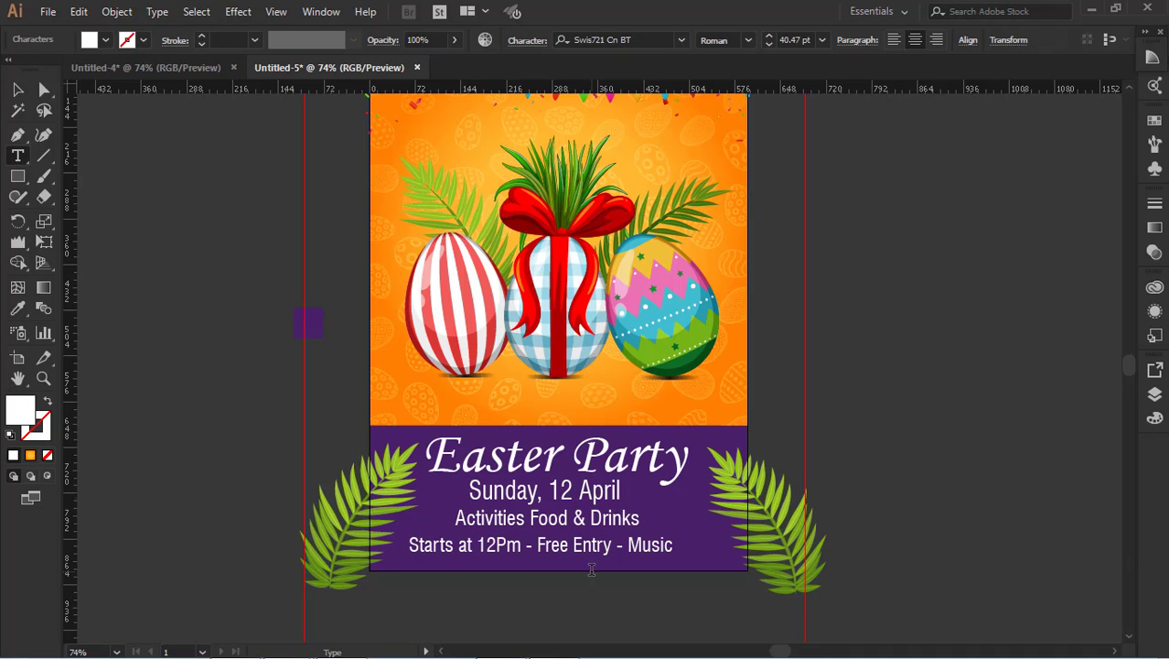
pyautogui.click(17, 89)
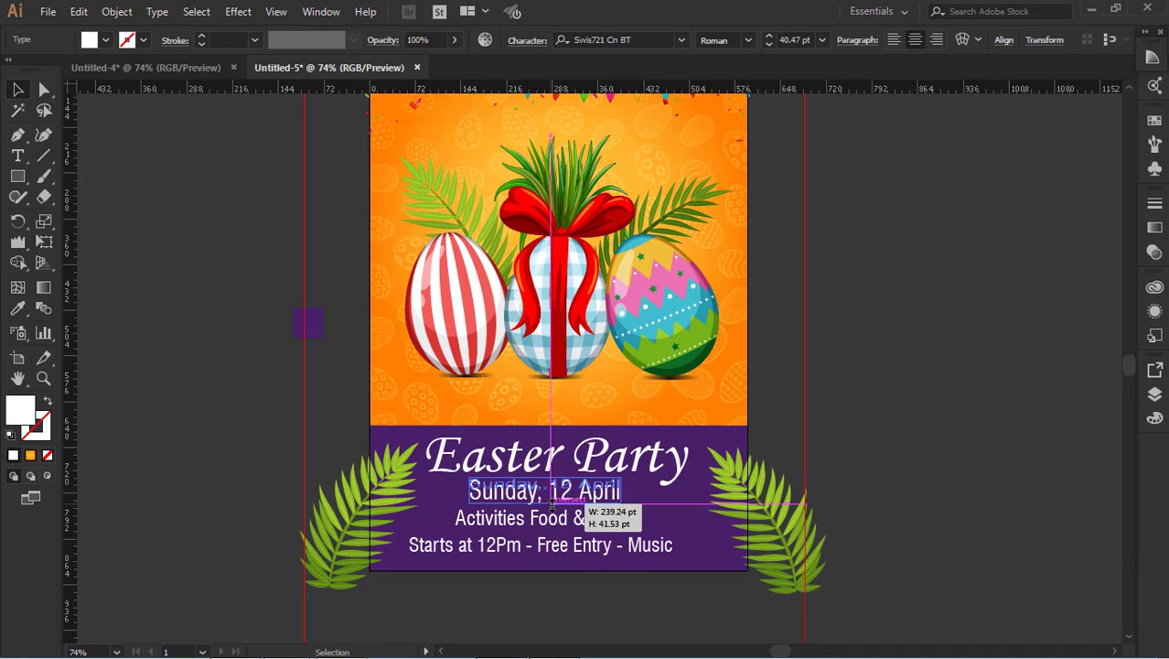
pyautogui.click(409, 381)
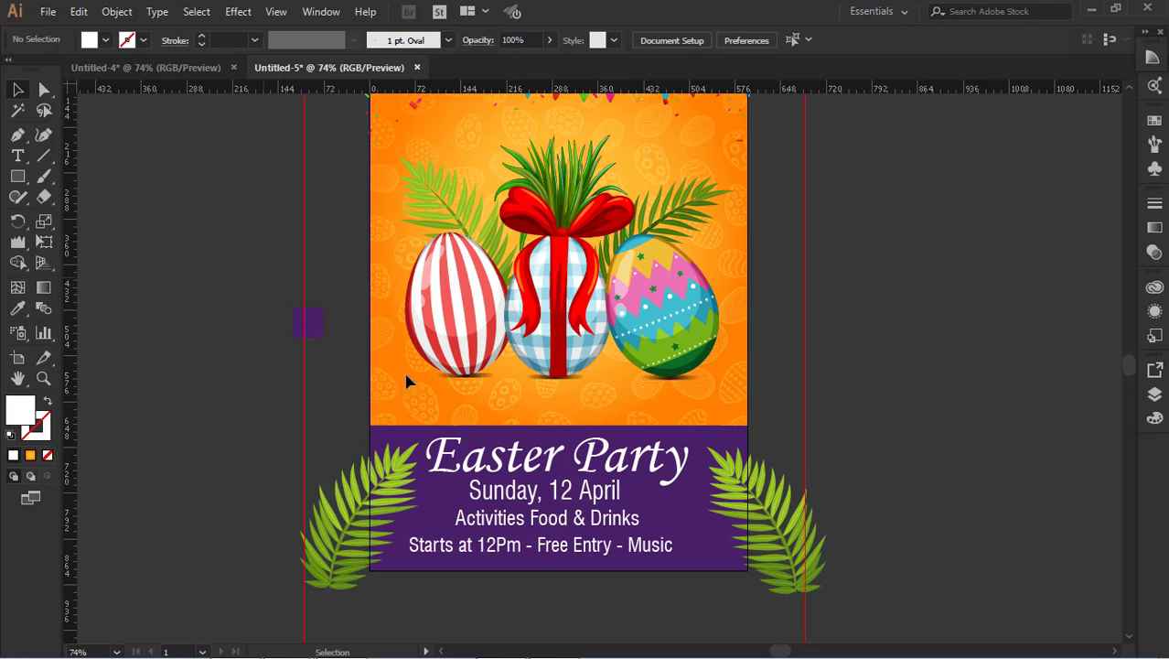
pyautogui.click(600, 525)
pyautogui.click(904, 460)
pyautogui.scroll(1, 653, 559)
pyautogui.click(626, 483)
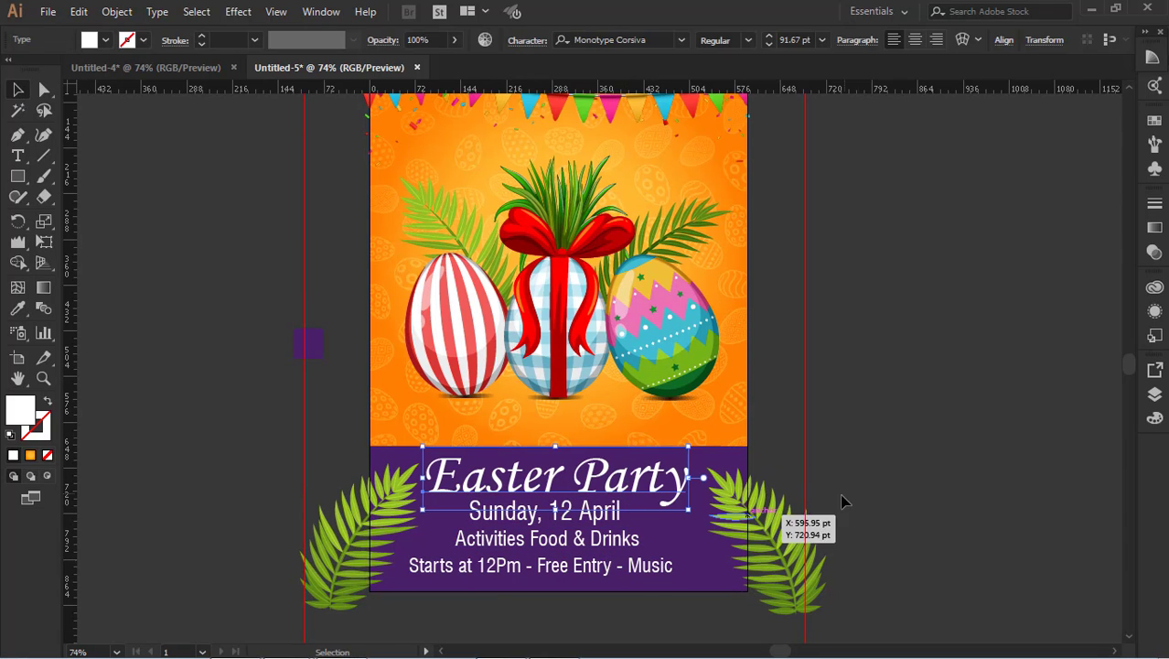
pyautogui.click(842, 500)
# Scale down the date, activities and start-time lines together and place them lower on the band with tighter spacing.
pyautogui.click(598, 516)
pyautogui.keyDown('shift'); pyautogui.click(604, 545); pyautogui.keyUp('shift')
pyautogui.keyDown('shift'); pyautogui.click(605, 567); pyautogui.keyUp('shift')
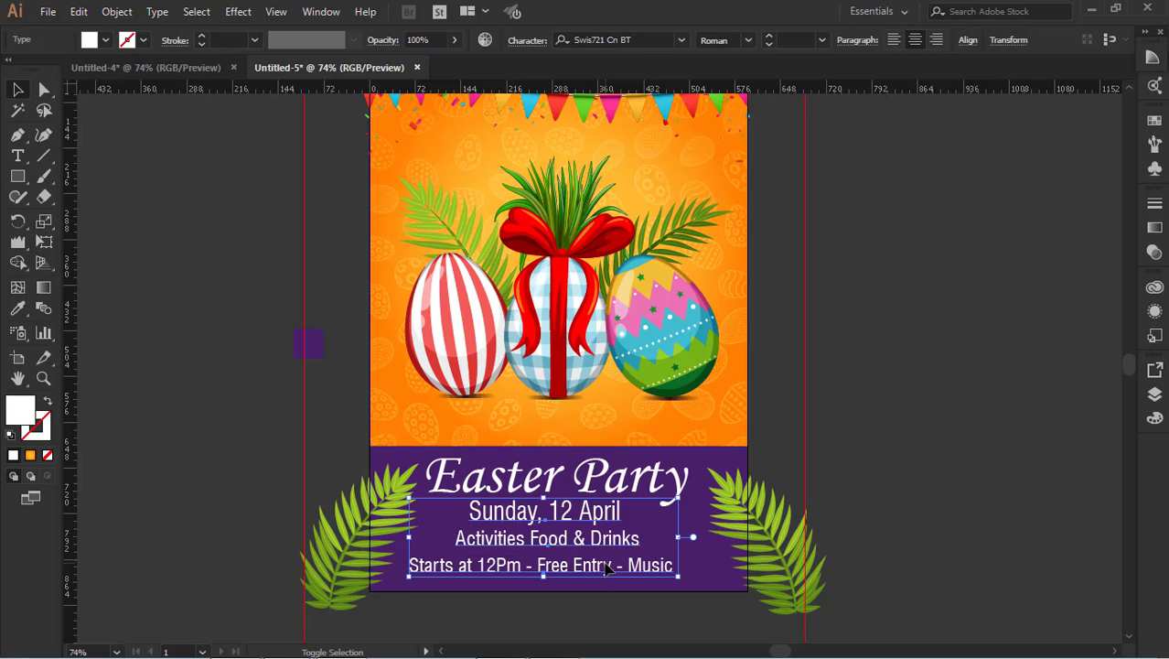
pyautogui.moveTo(678, 497); pyautogui.dragTo(668, 495)
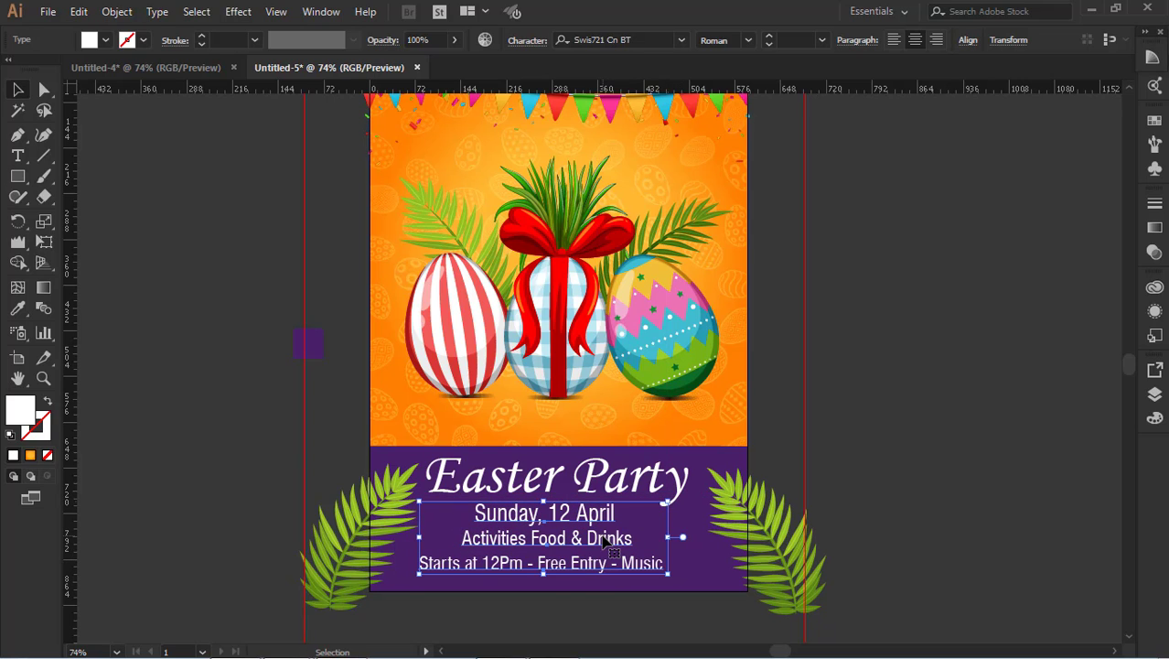
pyautogui.moveTo(604, 540); pyautogui.dragTo(620, 575)
pyautogui.click(851, 477)
pyautogui.click(619, 566)
pyautogui.click(867, 477)
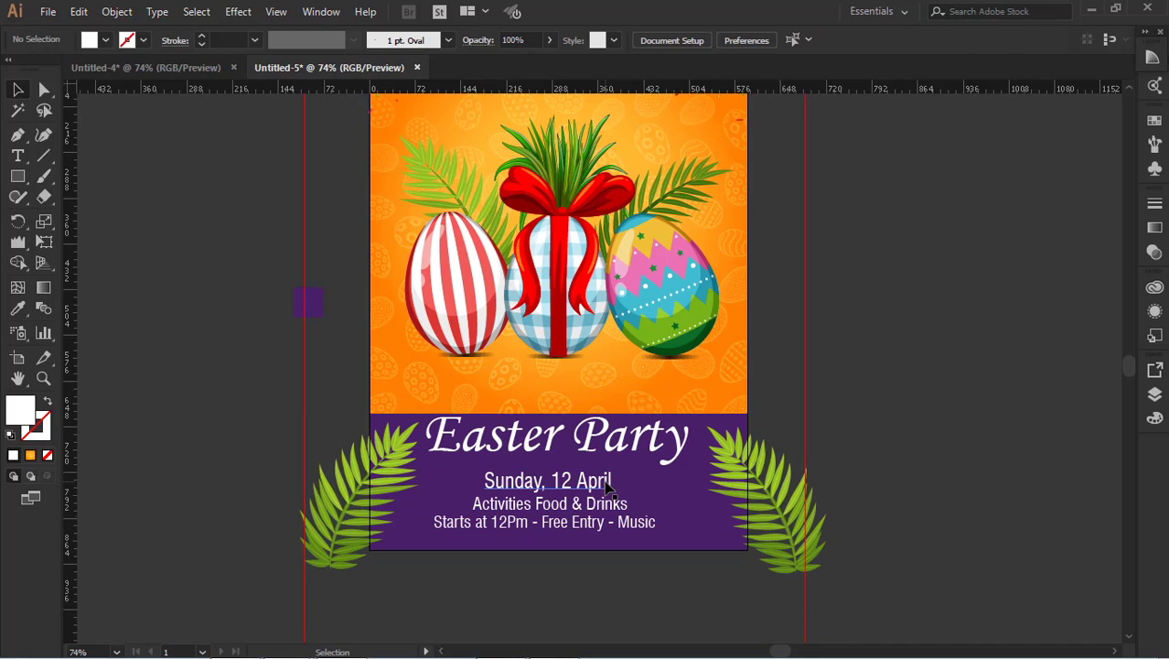
# Try out other fonts on the "Easter Party" title, such as DaunPenh, Corbel, Copperplate Gothic Bold and Century Schoolbook.
pyautogui.click(611, 485)
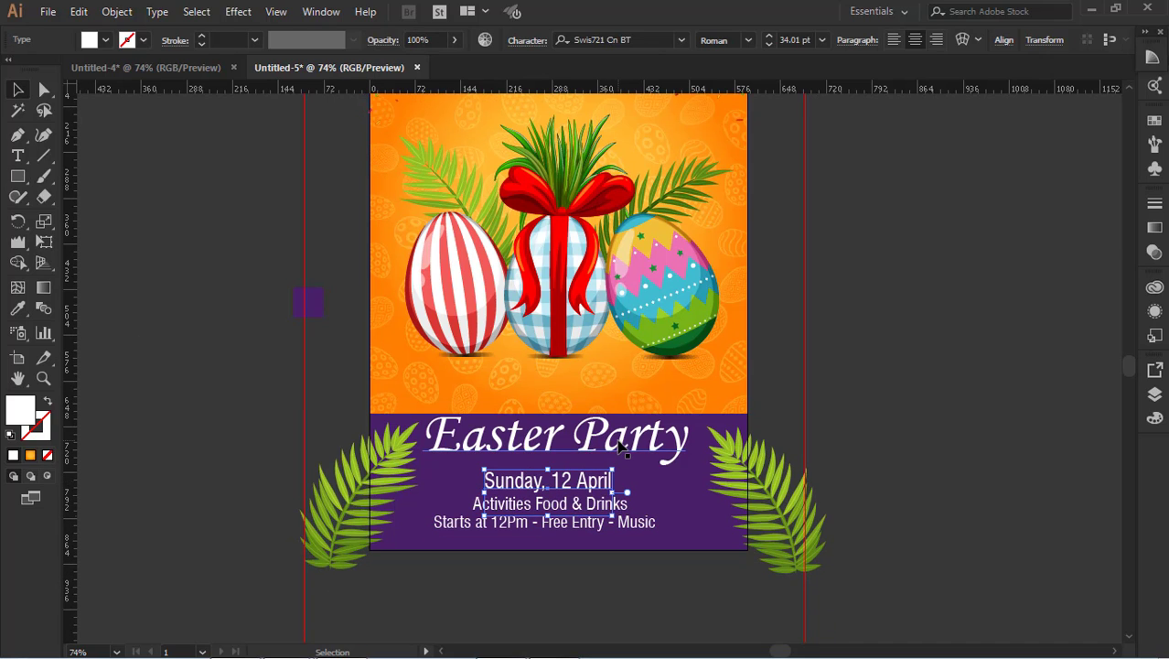
pyautogui.click(618, 448)
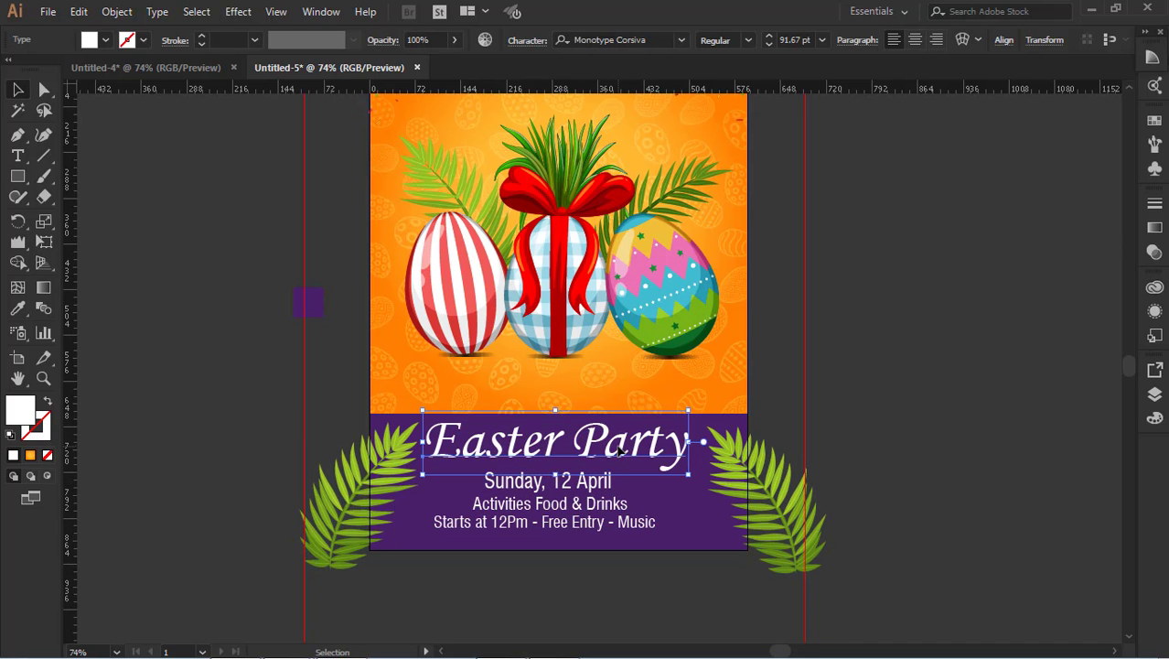
pyautogui.click(660, 40)
pyautogui.press('Down')
pyautogui.press('Down')
pyautogui.press('Down')
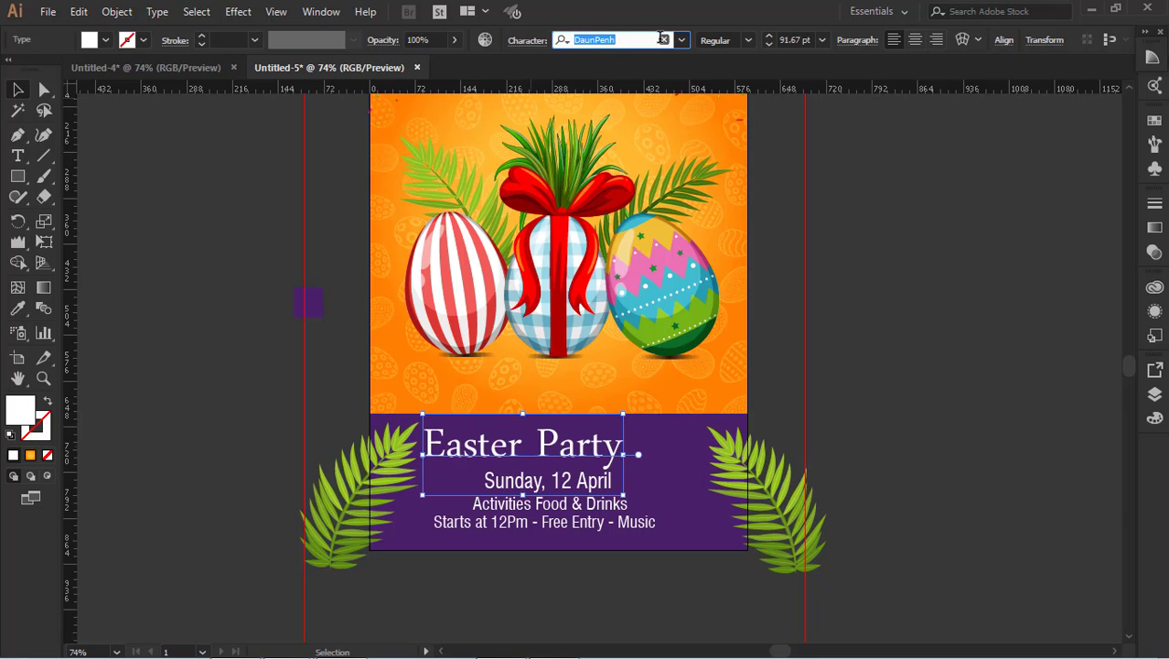
pyautogui.press('Down')
pyautogui.press('Down')
pyautogui.press('Down')
pyautogui.press('Down')
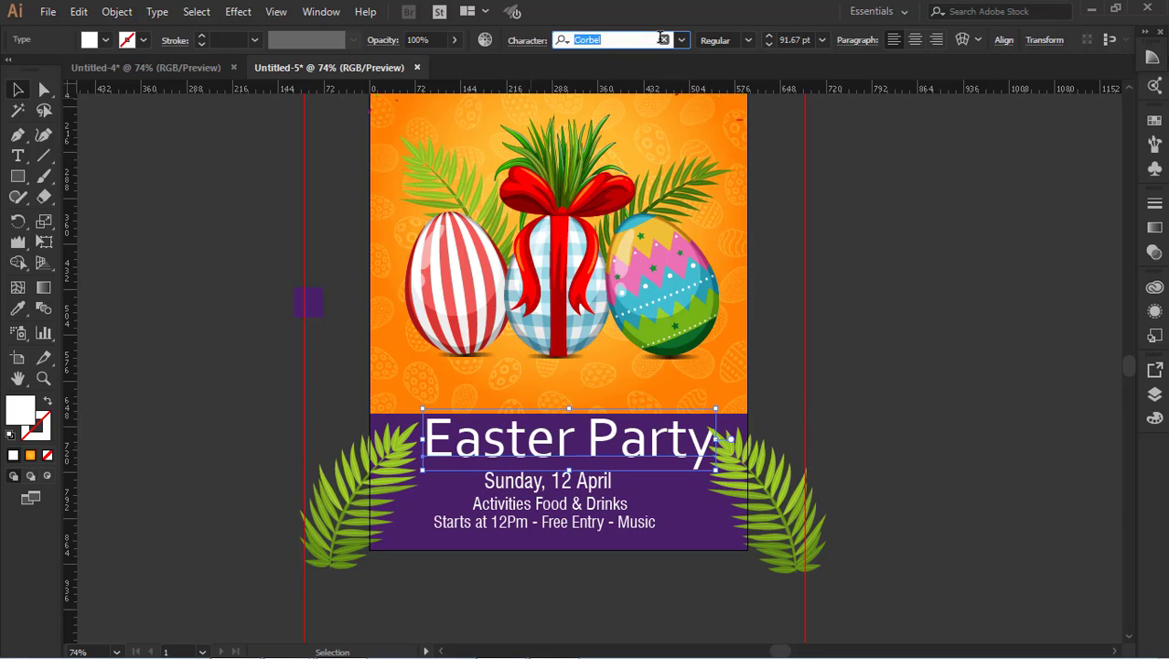
pyautogui.press('Down')
pyautogui.press('Down')
pyautogui.press('Up')
pyautogui.press('Up')
pyautogui.press('Down')
pyautogui.press('Up')
pyautogui.press('Up')
pyautogui.press('Up')
pyautogui.press('Up')
pyautogui.press('Up')
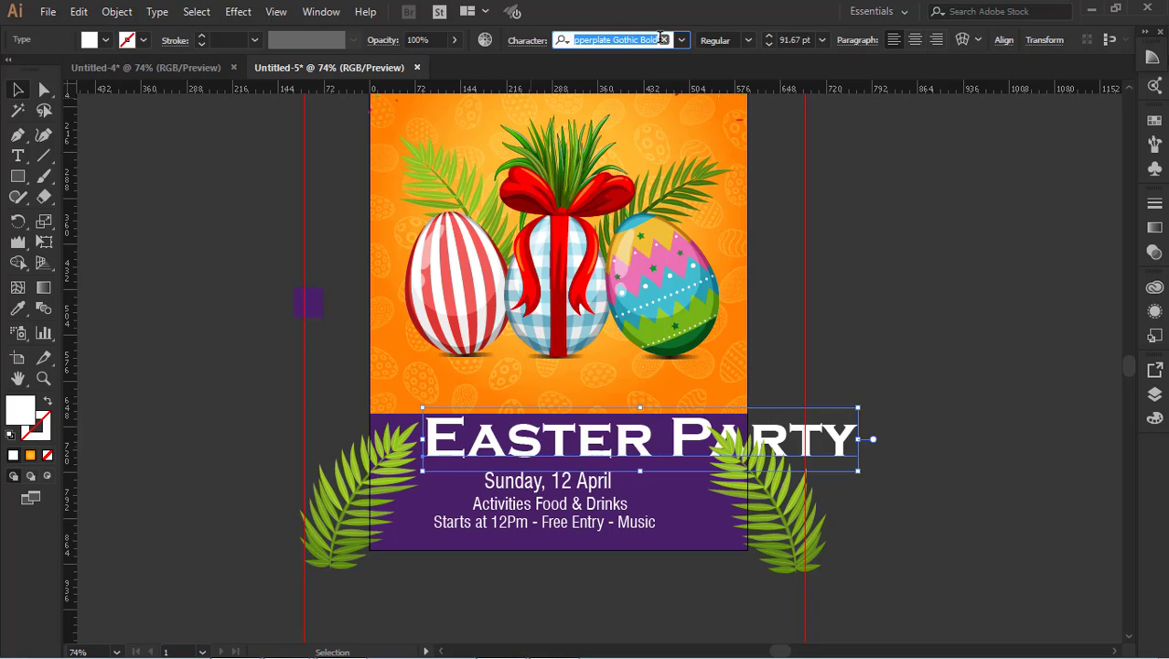
pyautogui.press('Up')
pyautogui.press('Up')
pyautogui.press('Up')
pyautogui.press('Up')
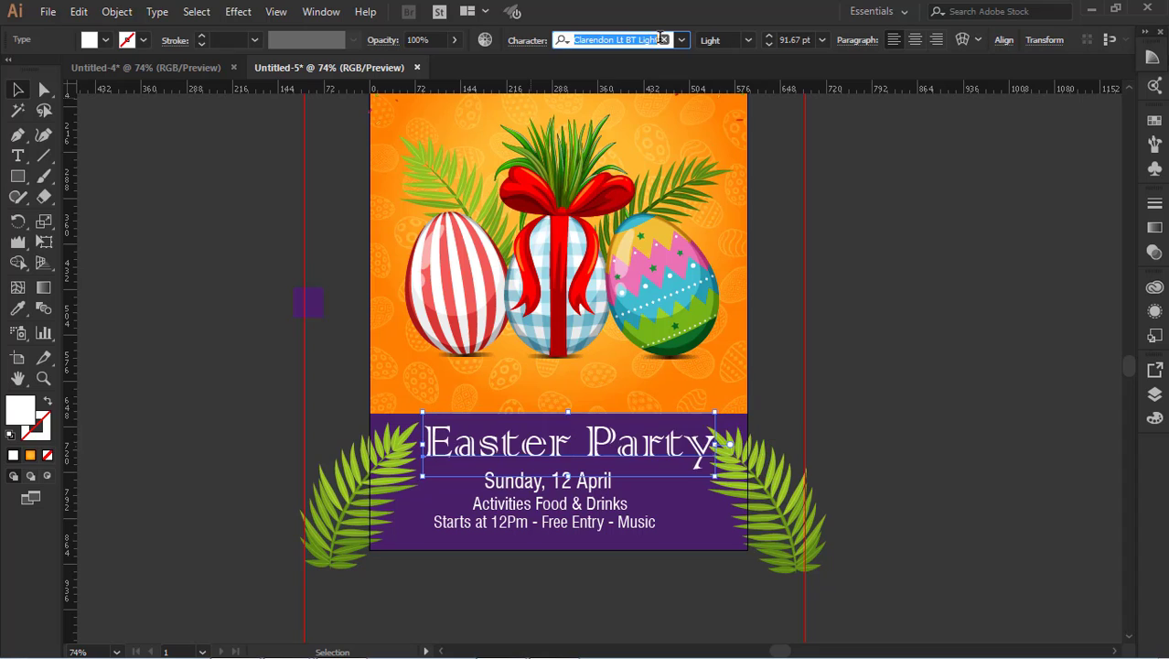
pyautogui.press('Up')
pyautogui.press('Up')
pyautogui.press('Up')
pyautogui.press('Up')
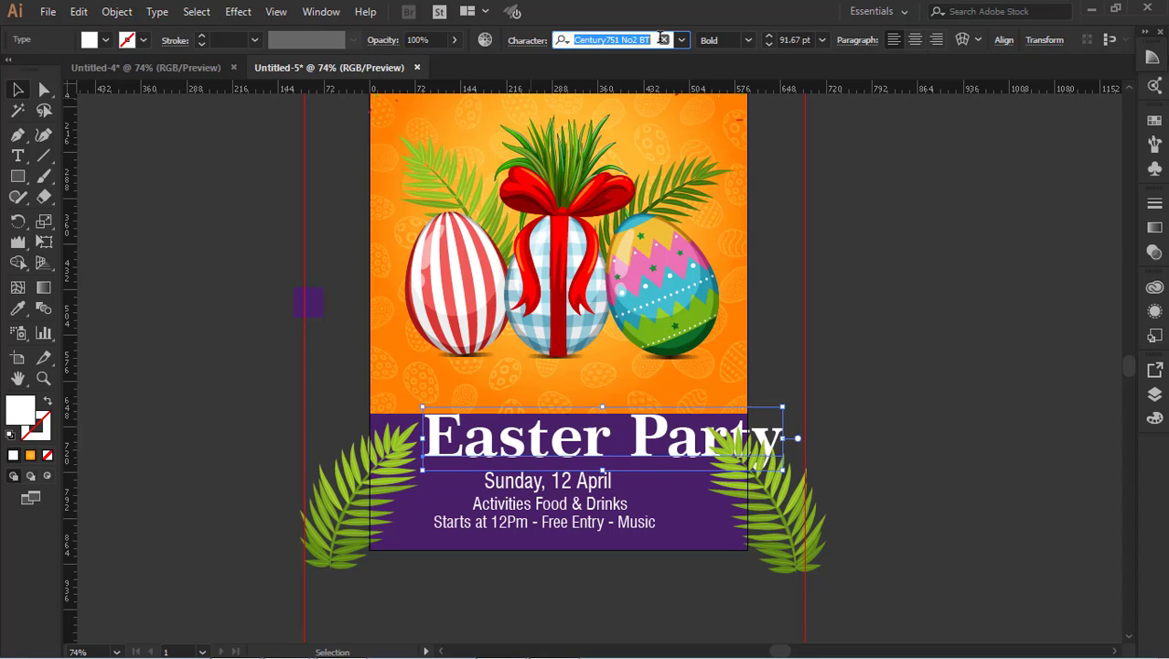
pyautogui.press('Up')
pyautogui.press('Up')
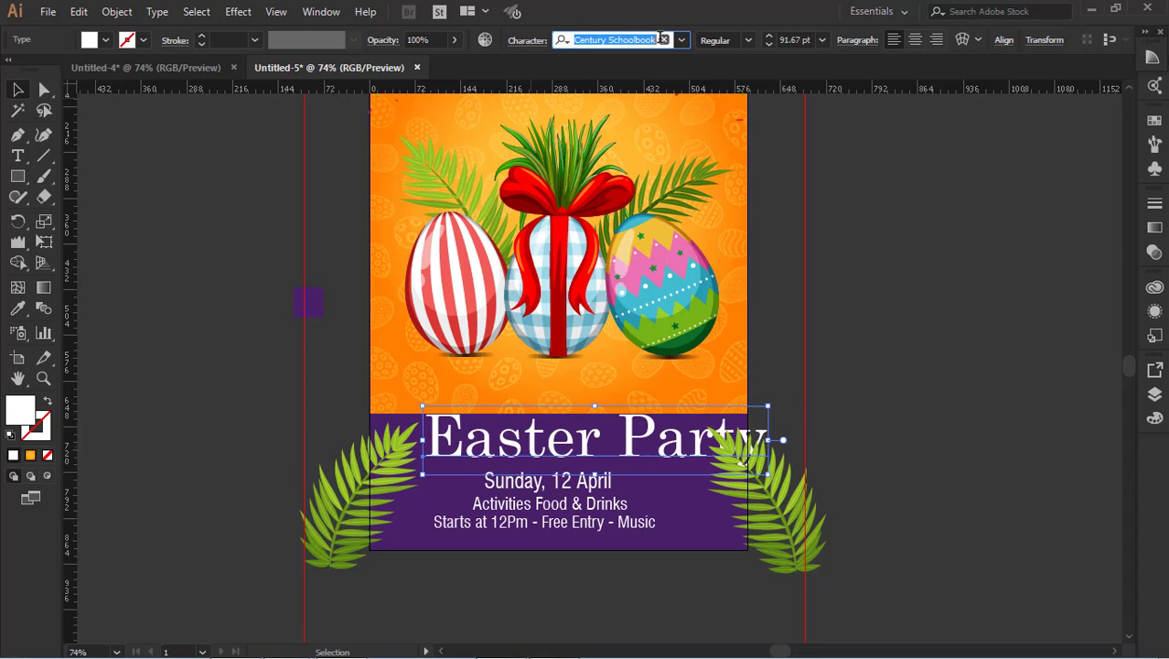
# Set the "Easter Party" title's font to Blacksword and scale it down to about 71 pt between the palm leaves.
pyautogui.write('bl')
pyautogui.click(622, 109)
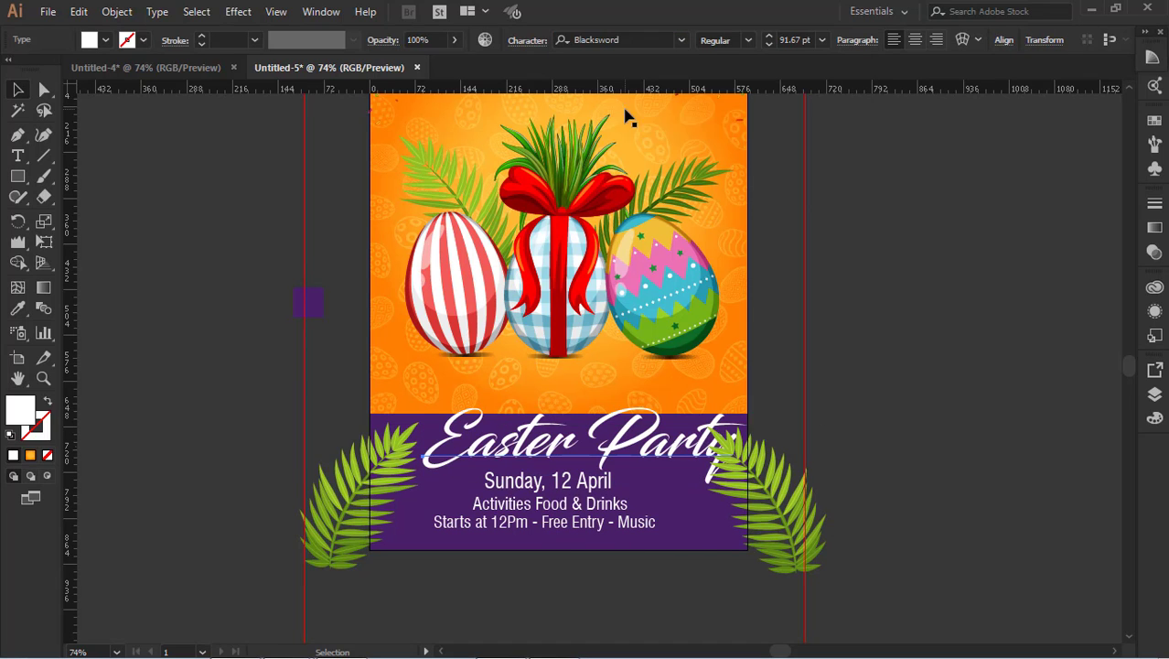
pyautogui.click(812, 234)
pyautogui.moveTo(703, 427)
pyautogui.mouseDown()
pyautogui.moveTo(688, 430)
pyautogui.moveTo(717, 413)
pyautogui.mouseUp()
pyautogui.click(750, 498)
pyautogui.click(880, 396)
pyautogui.click(683, 445)
pyautogui.moveTo(661, 441); pyautogui.dragTo(697, 413)
pyautogui.click(785, 405)
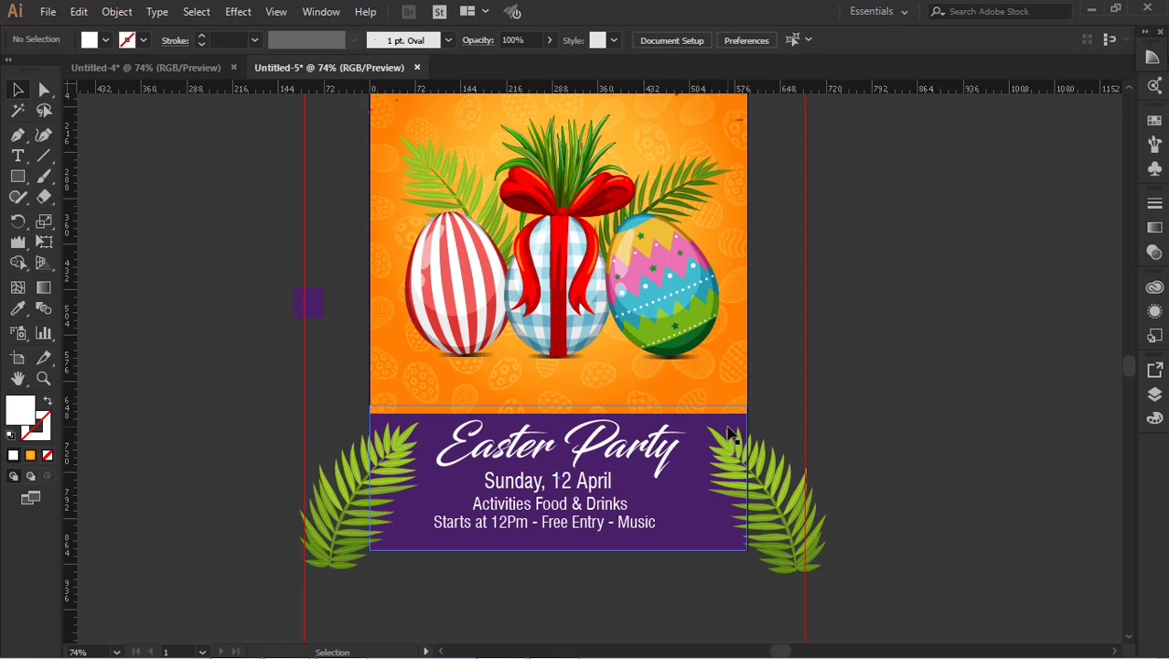
# Try to raise the lower edge of the egg-pattern clip group above the purple band.
pyautogui.click(613, 424)
pyautogui.click(895, 395)
pyautogui.click(680, 525)
pyautogui.click(766, 436)
pyautogui.click(698, 378)
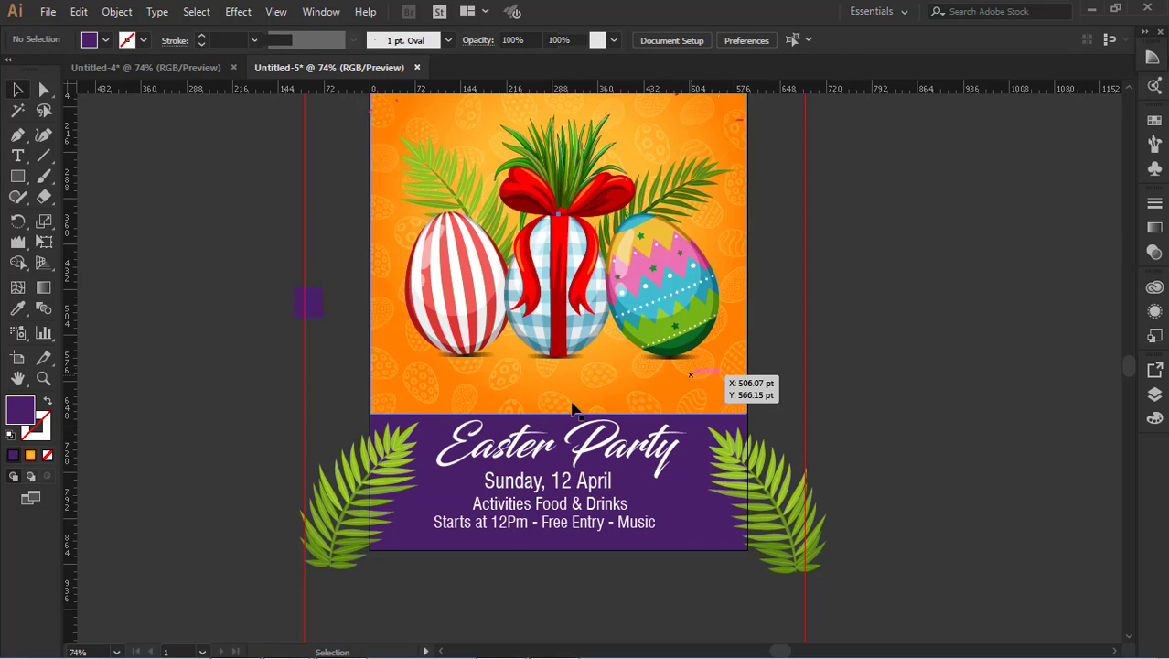
pyautogui.moveTo(563, 401); pyautogui.dragTo(562, 391)
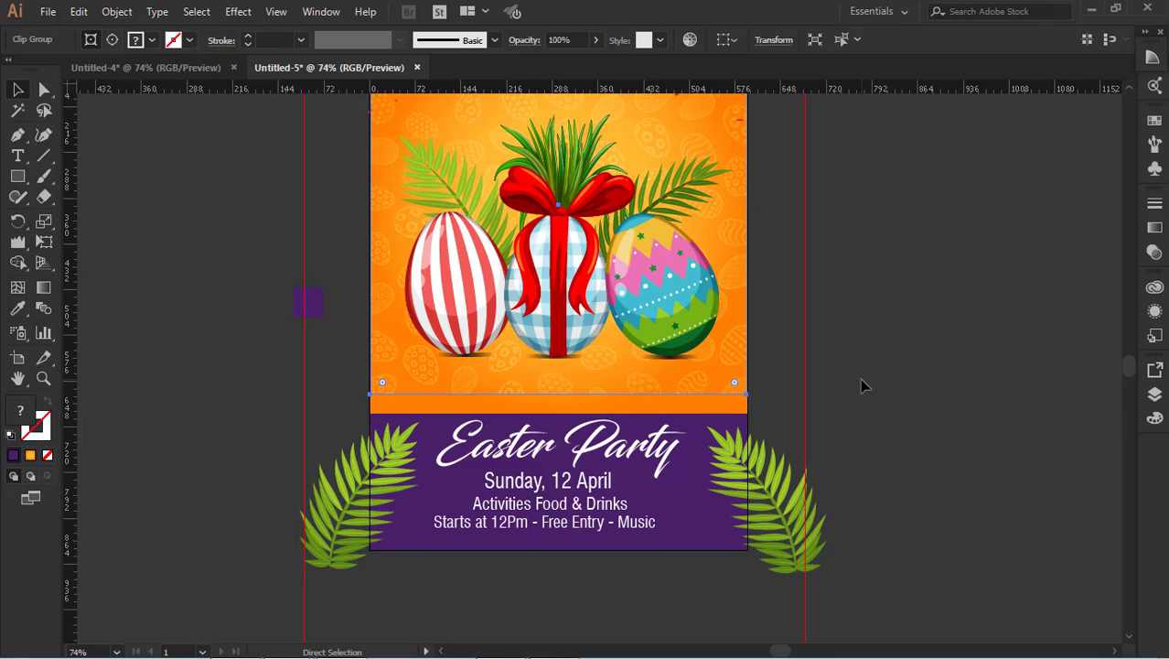
pyautogui.click(904, 399)
pyautogui.click(669, 517)
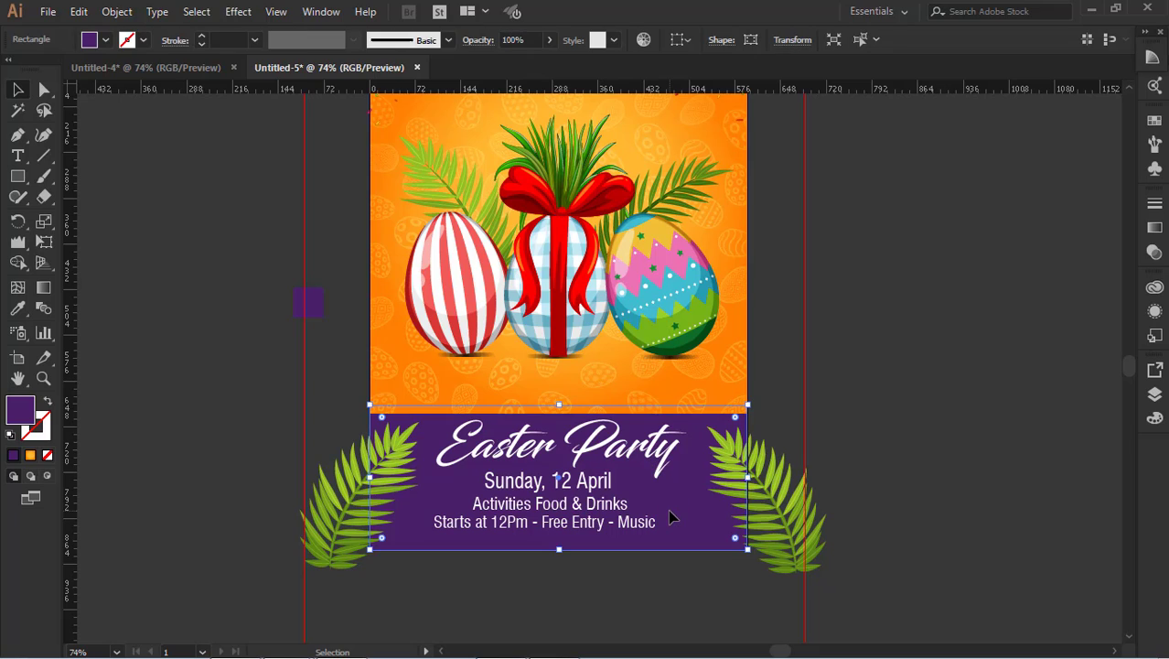
pyautogui.click(846, 406)
pyautogui.click(604, 501)
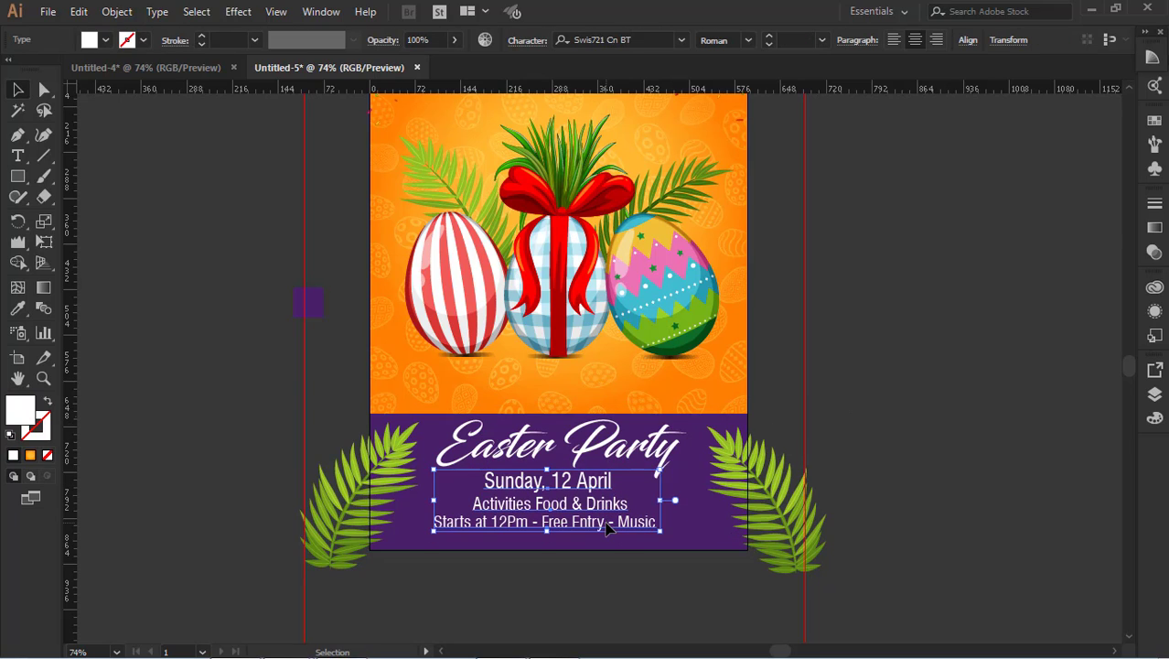
pyautogui.click(878, 434)
# Enlarge the "Easter Party" title slightly and reposition it just above the date line.
pyautogui.click(682, 482)
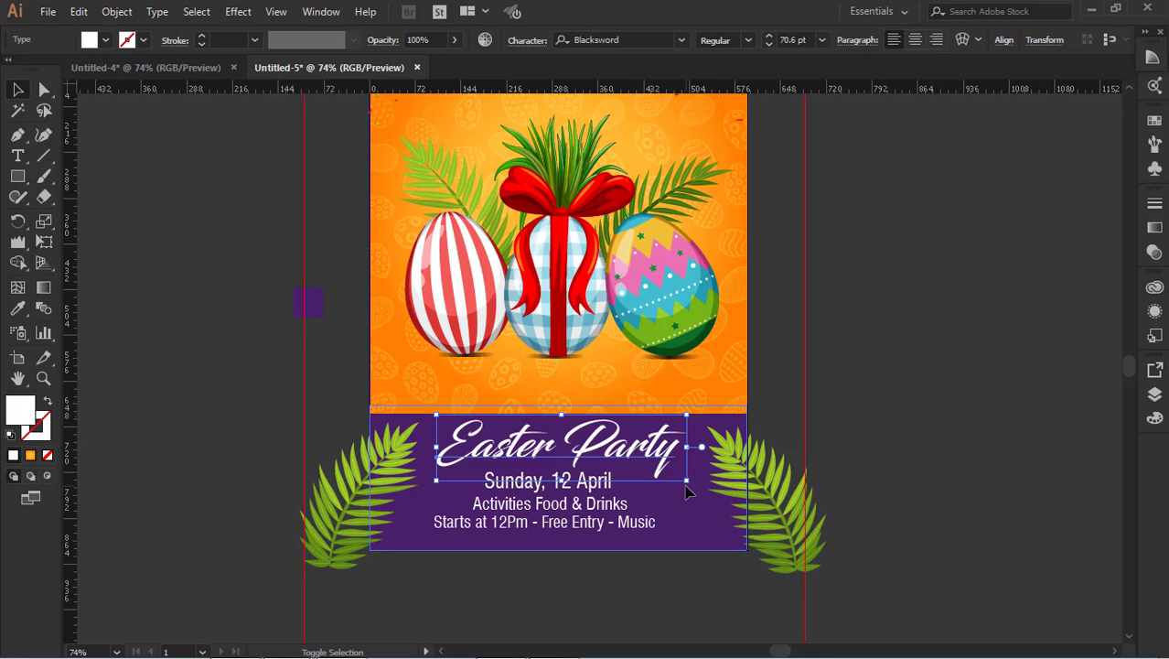
pyautogui.moveTo(689, 481); pyautogui.dragTo(701, 490)
pyautogui.click(865, 453)
pyautogui.moveTo(662, 444); pyautogui.dragTo(657, 455)
# Raise the orange background's lower edge to the purple band's top edge and realign the egg pattern to that edge.
pyautogui.click(700, 408)
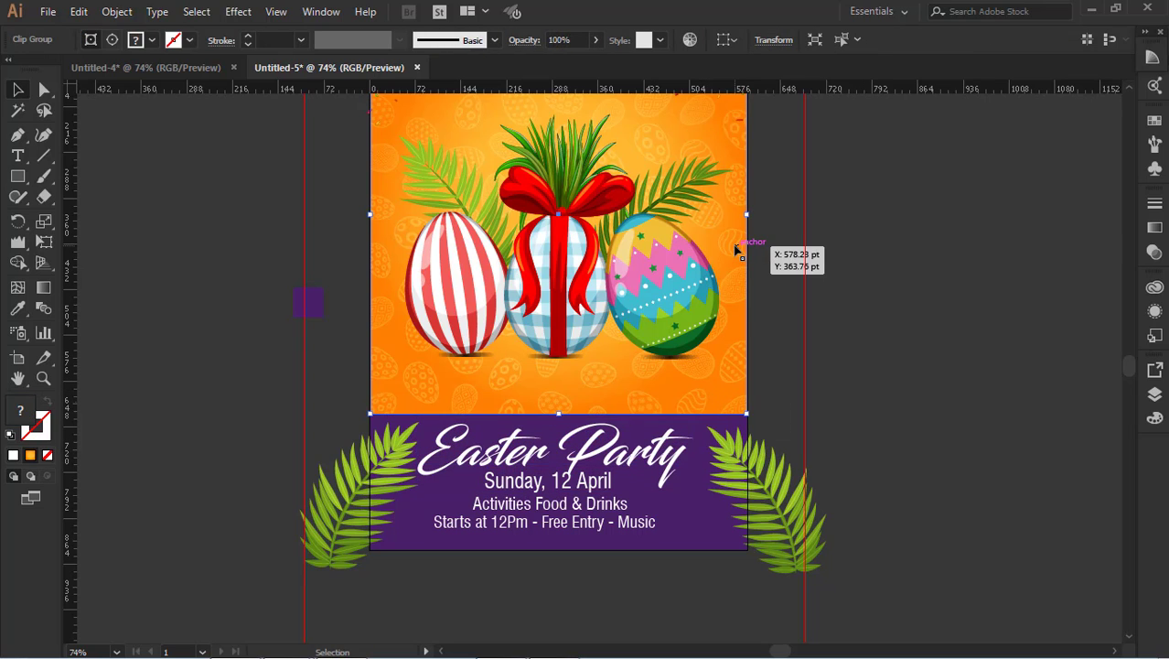
pyautogui.moveTo(736, 246); pyautogui.dragTo(953, 241)
pyautogui.click(599, 387)
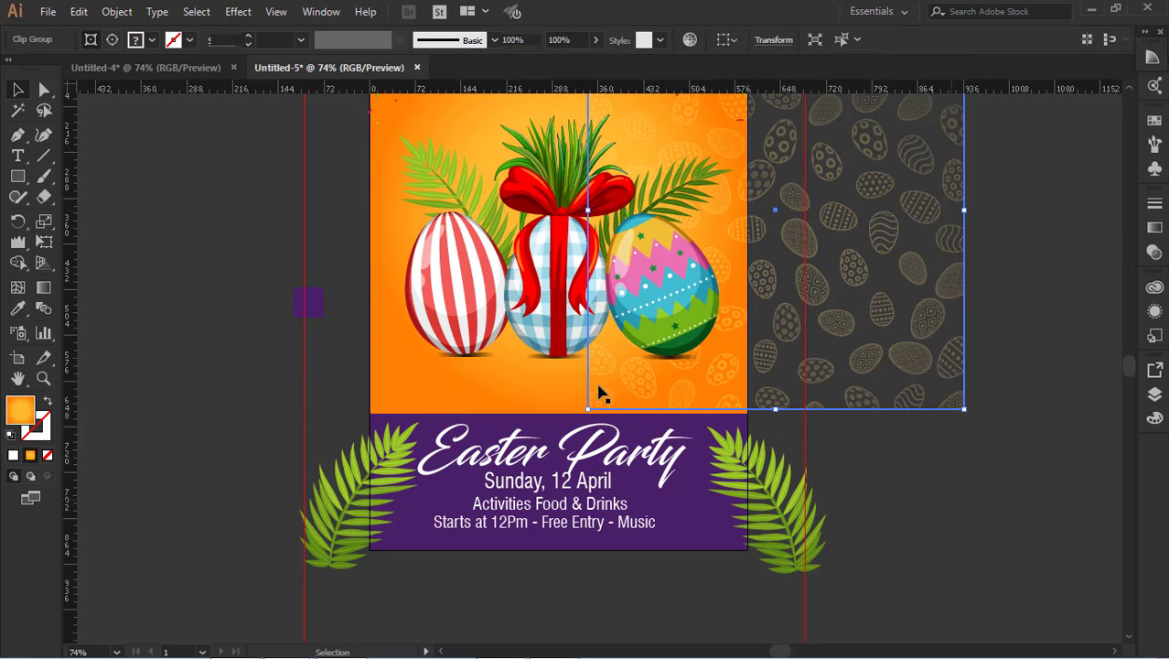
pyautogui.moveTo(559, 414); pyautogui.dragTo(572, 405)
pyautogui.click(973, 481)
pyautogui.moveTo(930, 409); pyautogui.dragTo(702, 404)
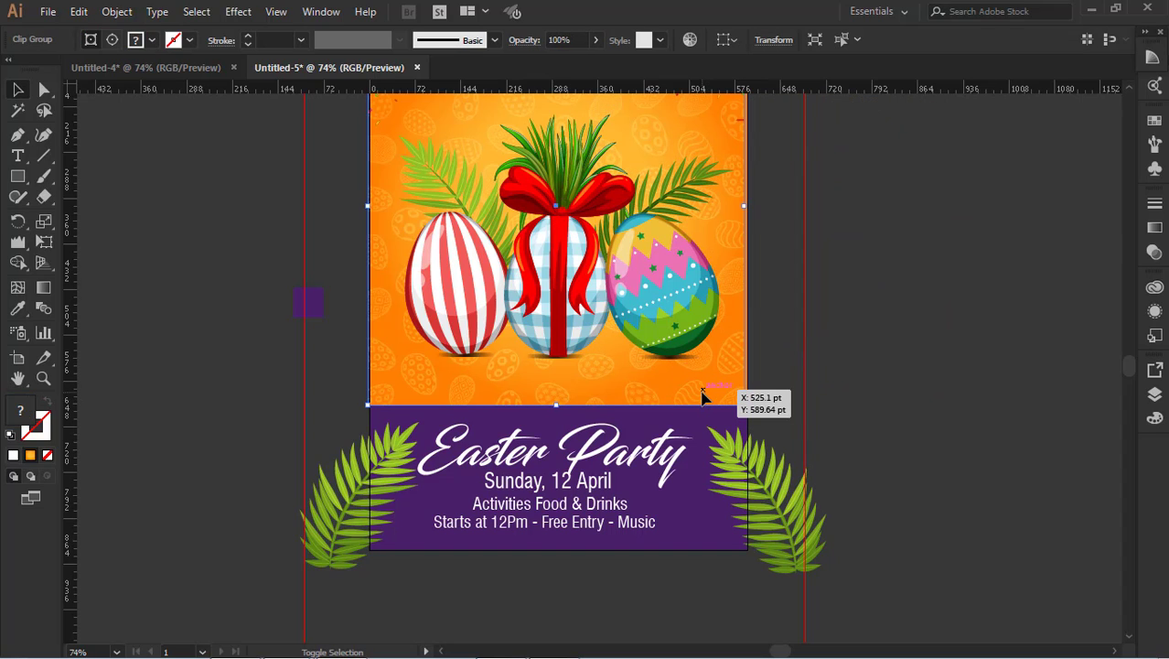
pyautogui.click(924, 400)
# Nudge the "Easter Party" title up slightly to leave more room above the date line.
pyautogui.scroll(2, 861, 411)
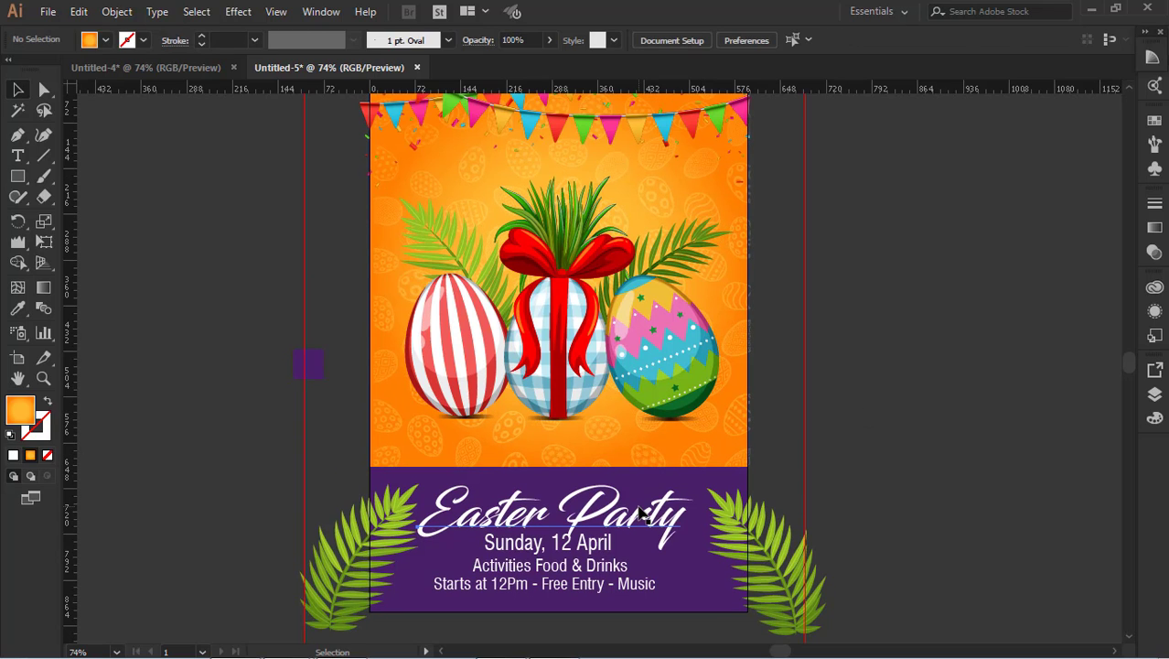
pyautogui.click(641, 512)
pyautogui.scroll(-1, 849, 444)
pyautogui.click(848, 444)
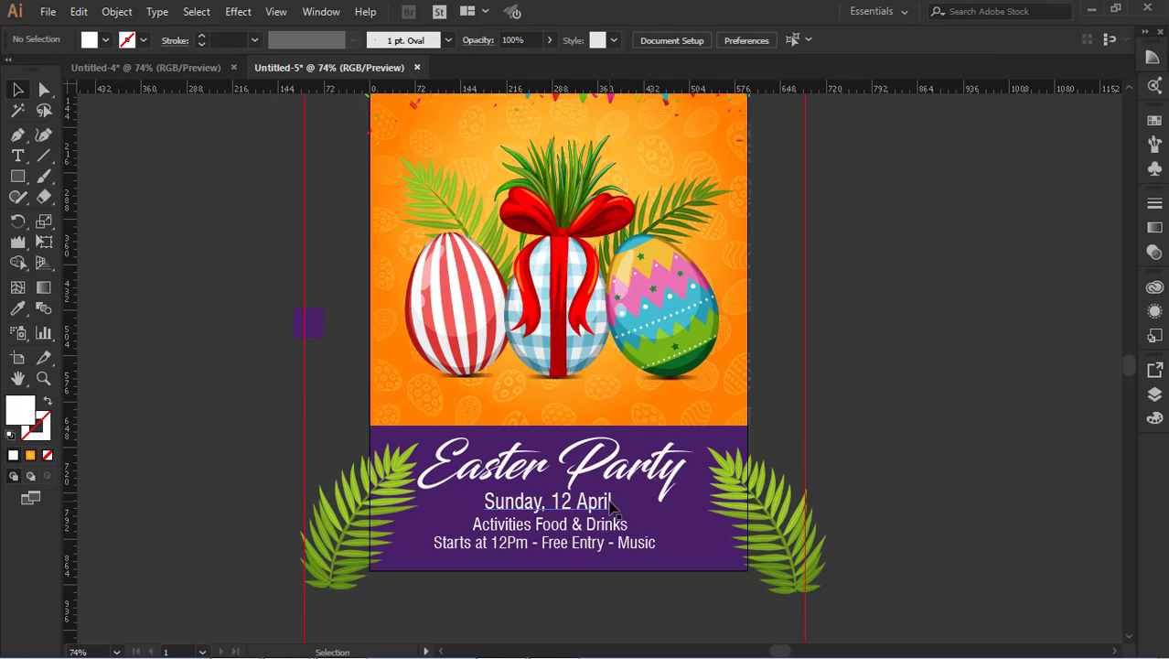
pyautogui.scroll(2, 615, 506)
pyautogui.click(549, 563)
pyautogui.keyDown('shift'); pyautogui.click(592, 592); pyautogui.keyUp('shift')
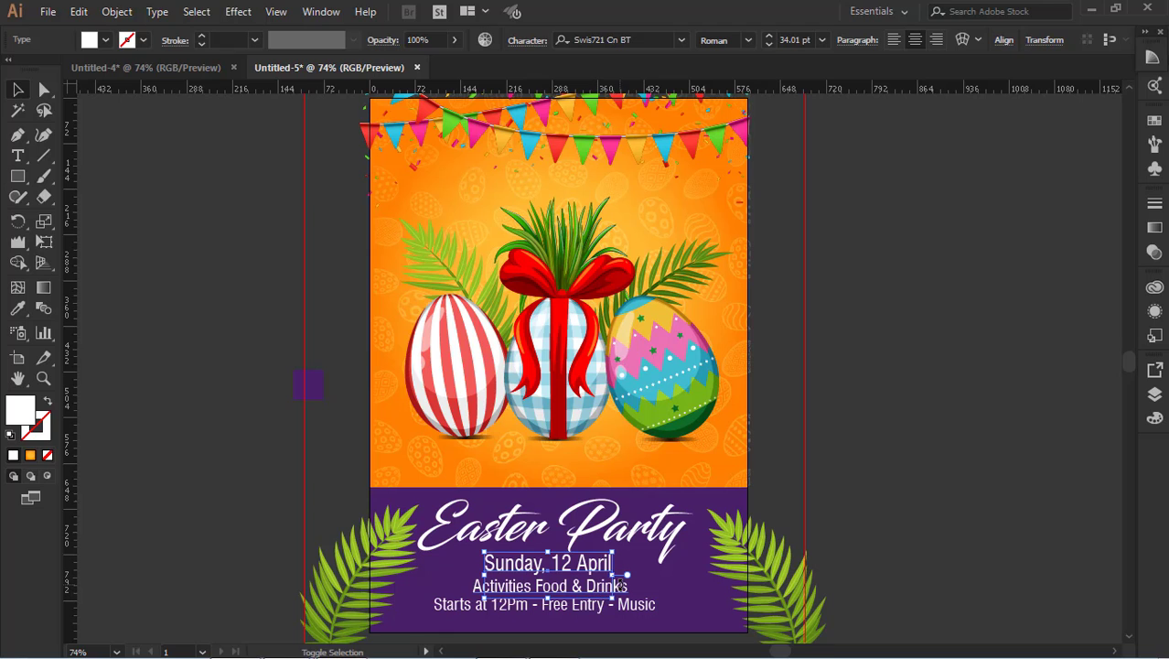
pyautogui.scroll(-2, 927, 345)
pyautogui.click(877, 405)
pyautogui.scroll(2, 688, 467)
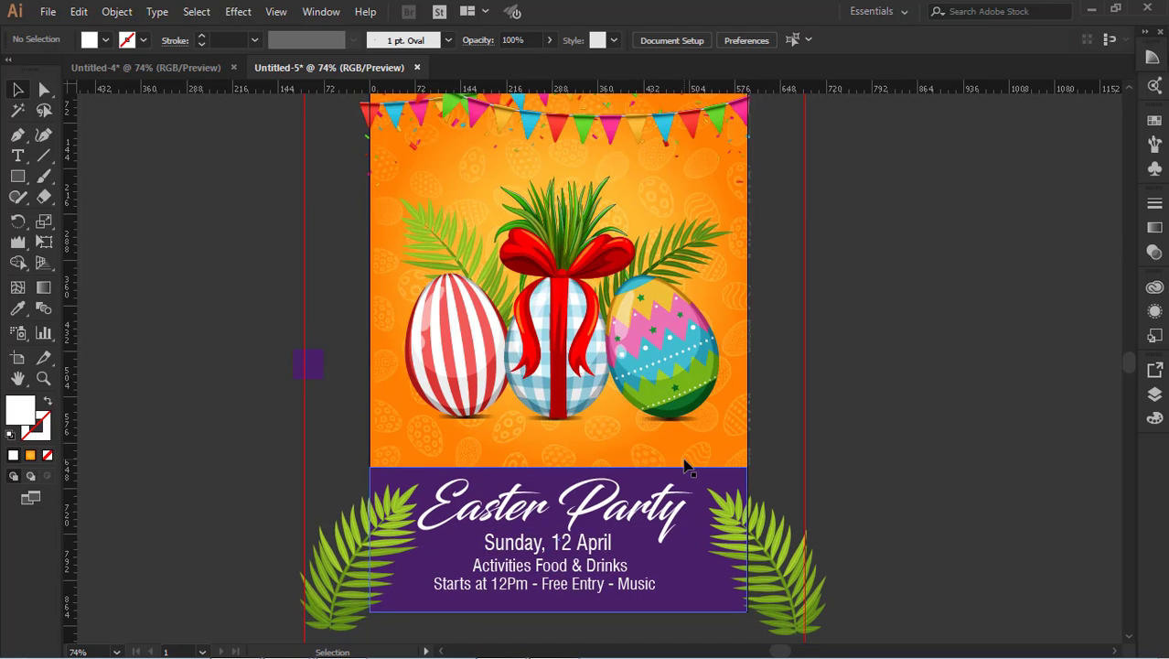
# Move the two lower palm leaves slightly up and inward over the sides of the purple band.
pyautogui.scroll(-1, 688, 466)
pyautogui.moveTo(793, 540); pyautogui.dragTo(788, 525)
pyautogui.moveTo(390, 495); pyautogui.dragTo(392, 477)
pyautogui.moveTo(340, 616); pyautogui.dragTo(353, 620)
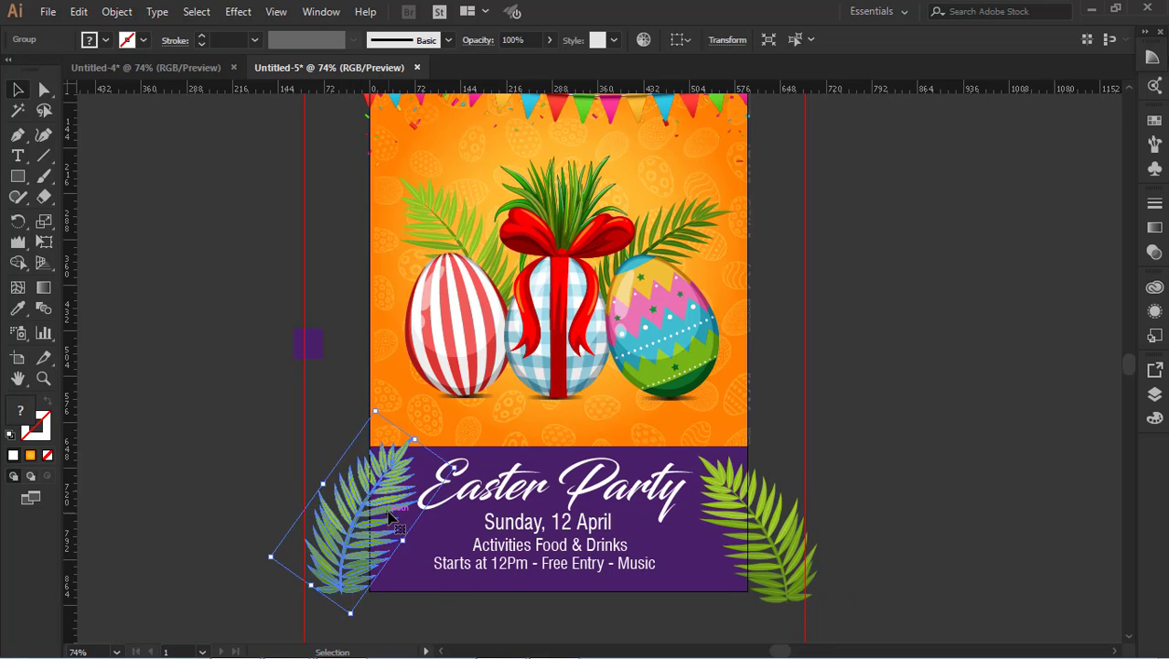
pyautogui.moveTo(390, 518); pyautogui.dragTo(416, 523)
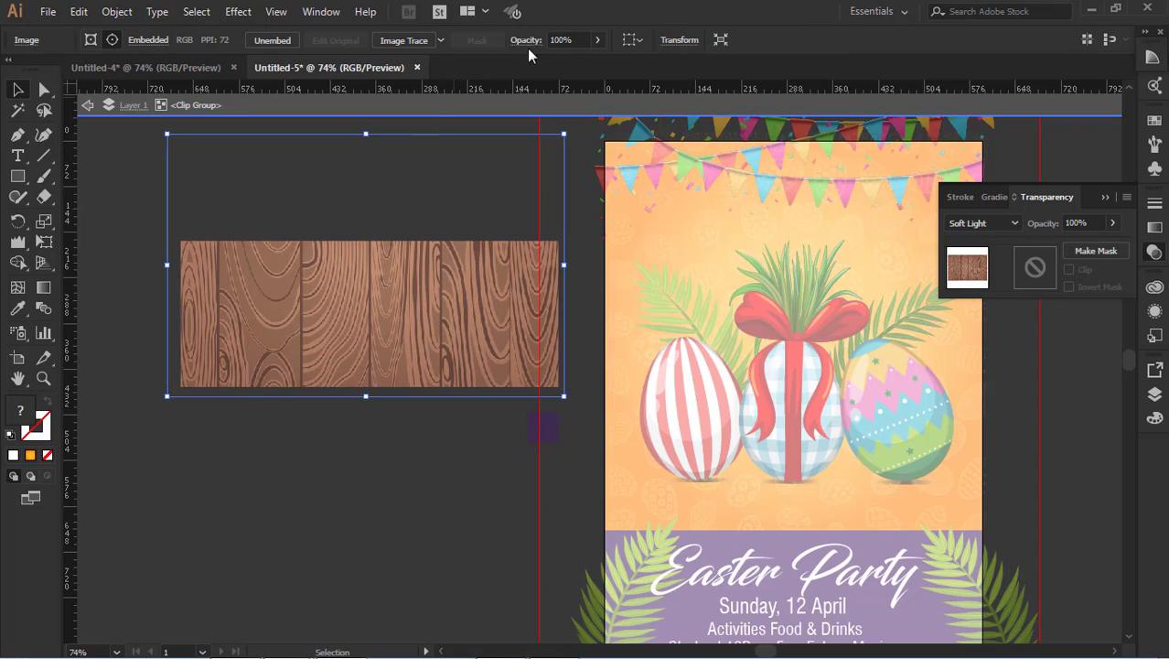
# Set the wood image's blending mode to Soft Light and move the clipped texture over the purple band behind the text.
pyautogui.click(1009, 225)
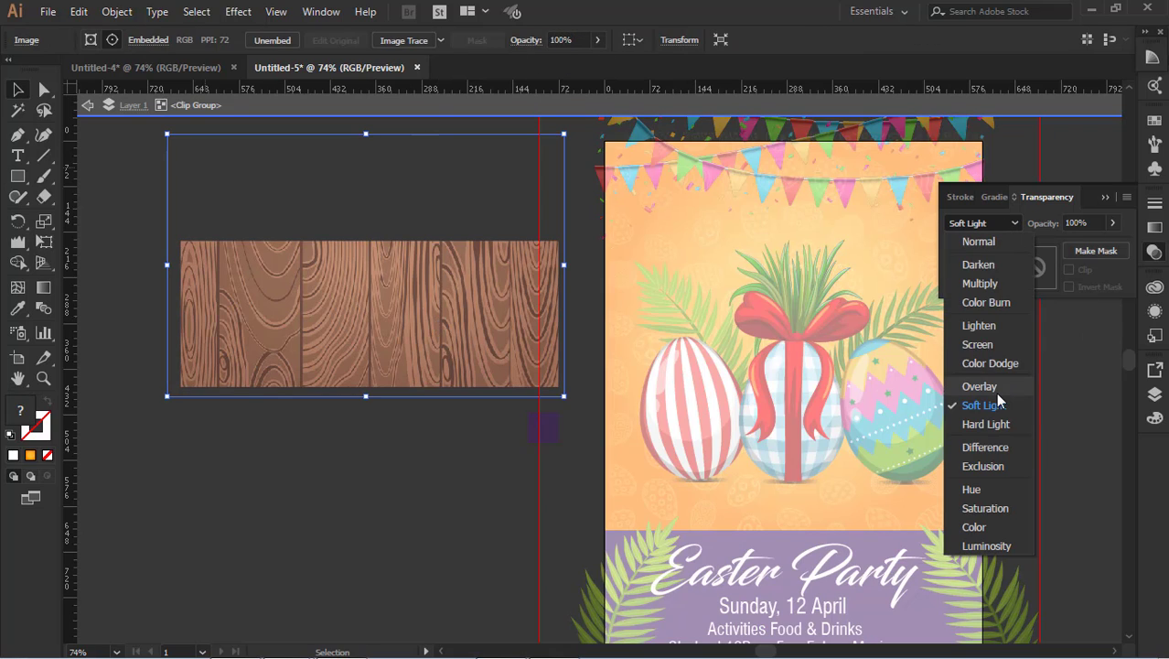
pyautogui.click(996, 403)
pyautogui.click(1007, 371)
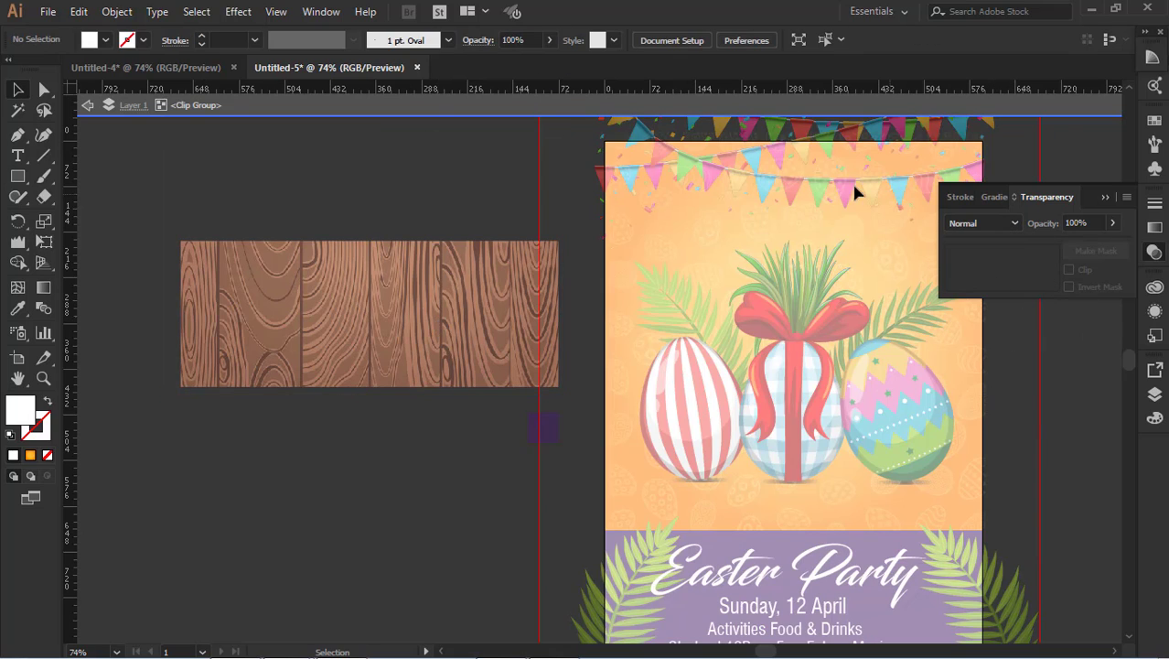
pyautogui.click(89, 108)
pyautogui.scroll(-3, 344, 238)
pyautogui.click(349, 313)
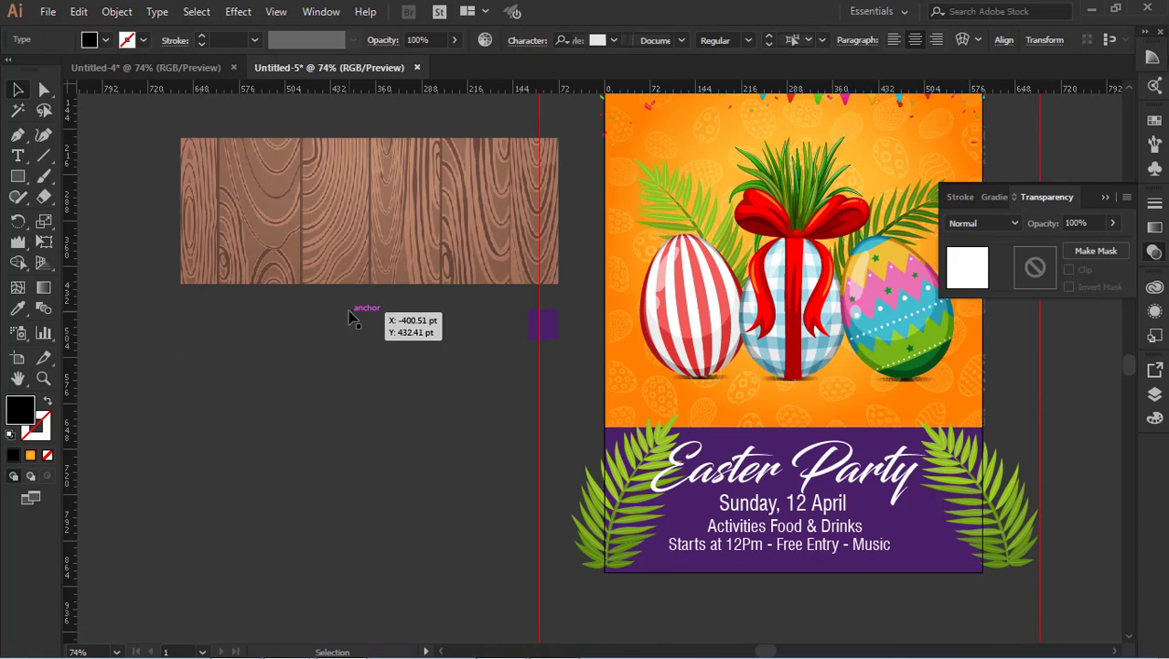
pyautogui.moveTo(386, 253); pyautogui.dragTo(812, 539)
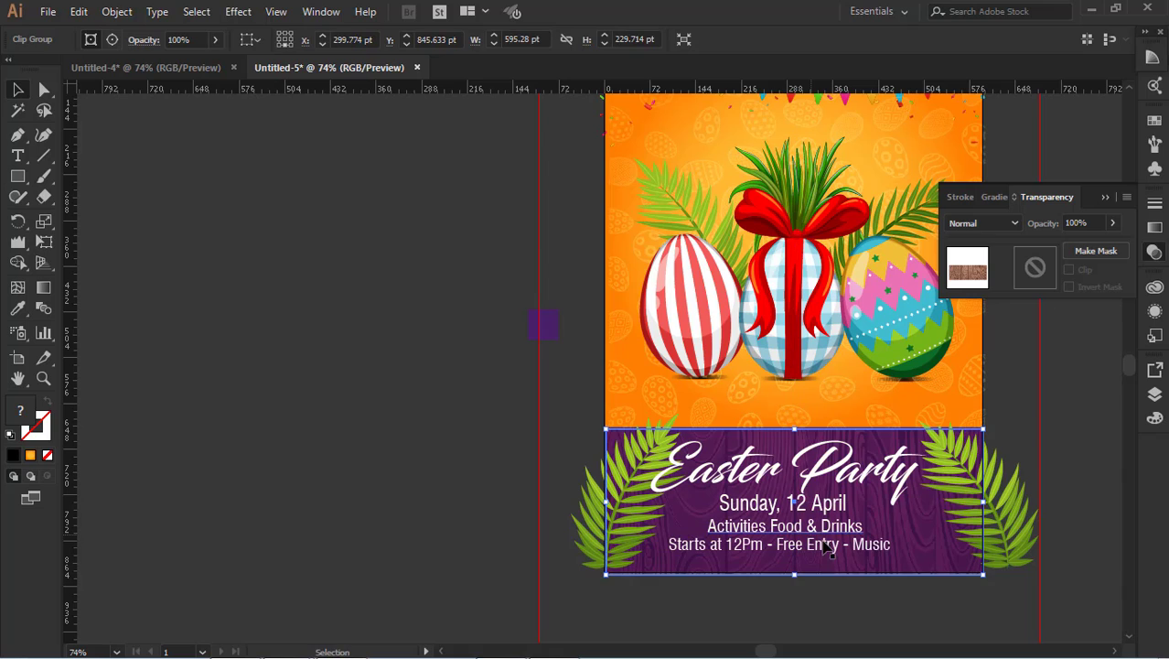
# Raise the wood texture's lower edge to the purple band's bottom edge, making it about 226 pt high.
pyautogui.click(945, 590)
pyautogui.moveTo(954, 506); pyautogui.dragTo(807, 489)
pyautogui.click(767, 551)
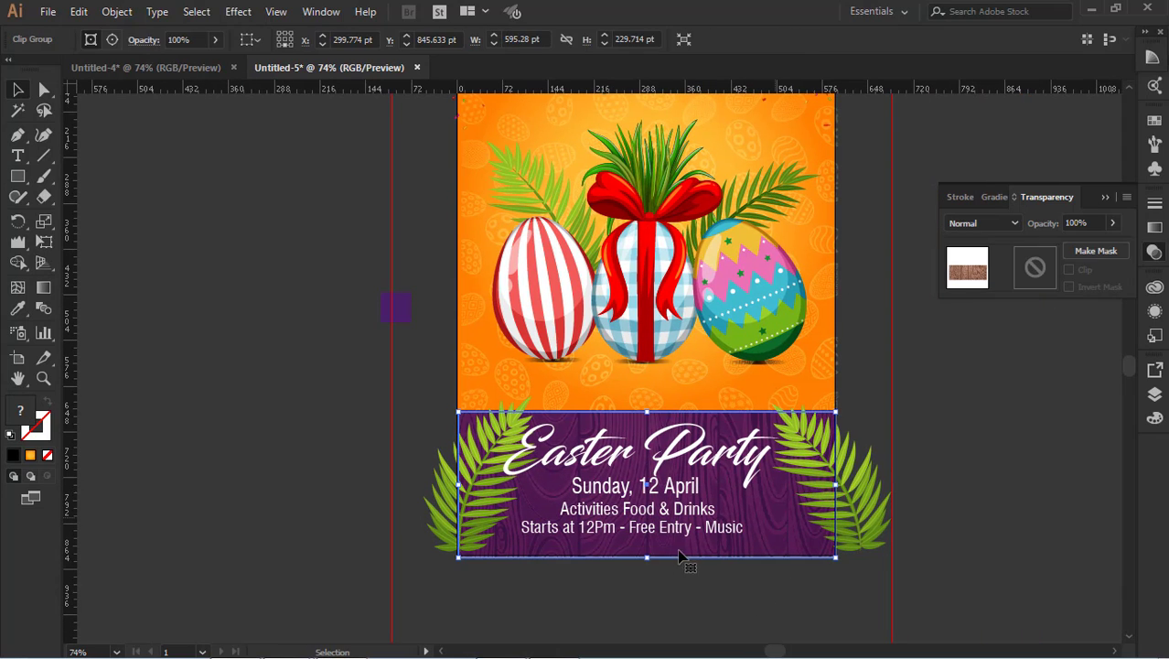
pyautogui.moveTo(650, 558); pyautogui.dragTo(655, 554)
pyautogui.click(658, 576)
pyautogui.click(782, 540)
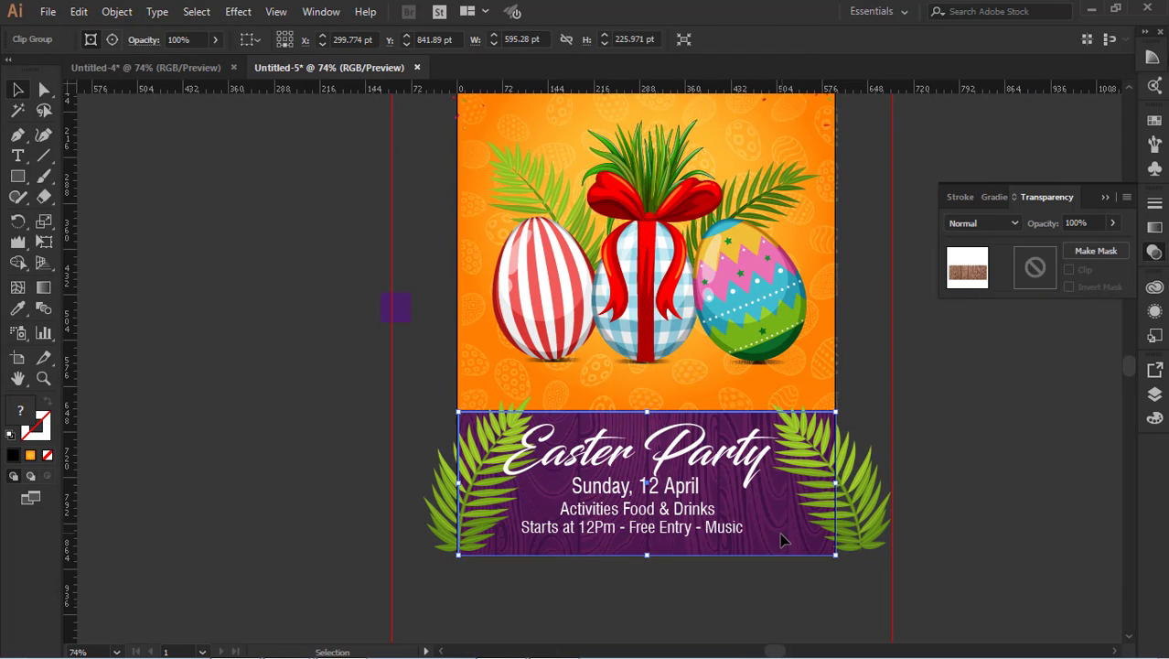
# Change the blending mode of the wood image inside the clip group to Normal.
pyautogui.click(1016, 223)
pyautogui.click(992, 240)
pyautogui.doubleClick(770, 517)
pyautogui.click(771, 517)
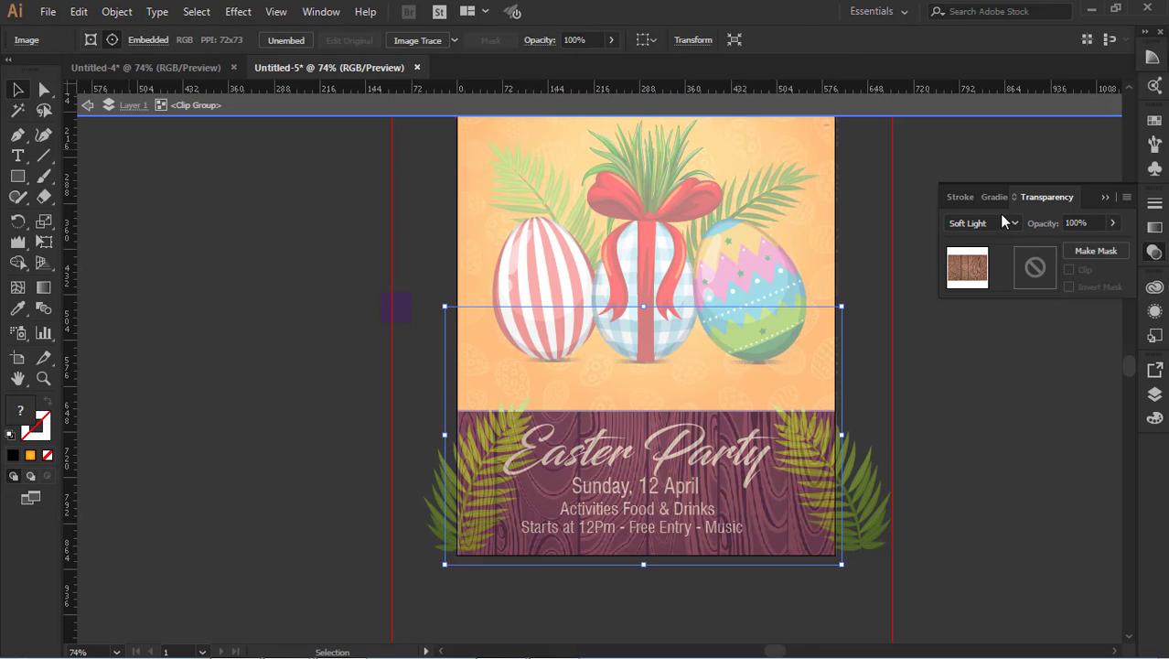
pyautogui.click(1007, 224)
pyautogui.click(983, 240)
pyautogui.click(88, 107)
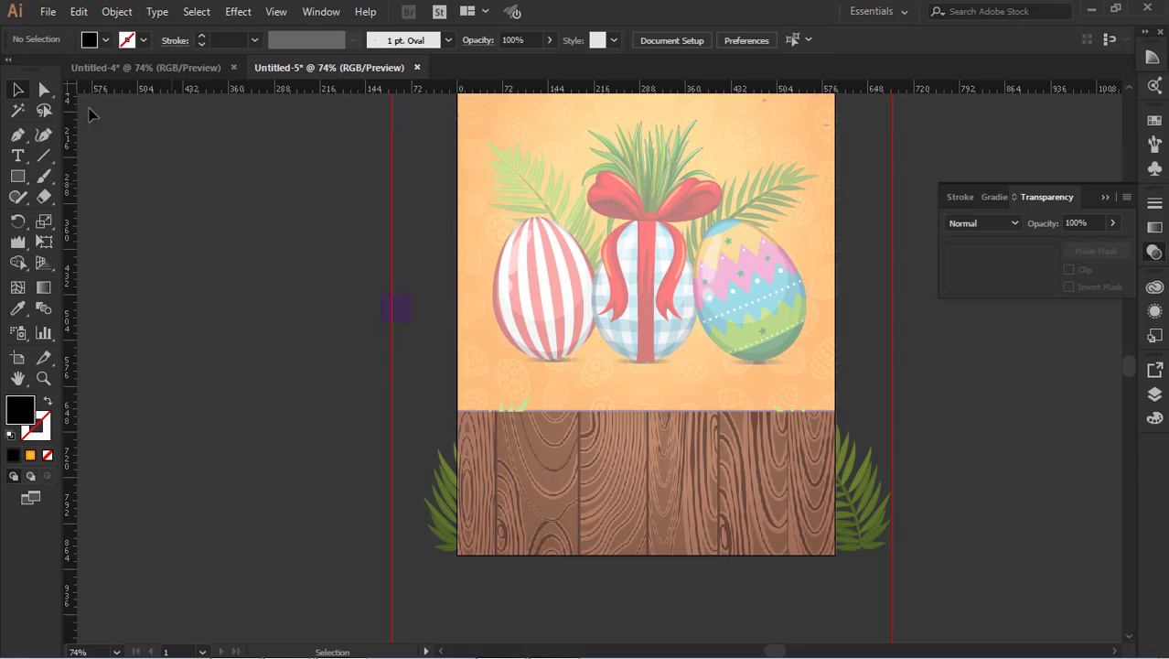
# Lower the wood texture clip group's opacity to 20% so the purple band tints it.
pyautogui.click(801, 535)
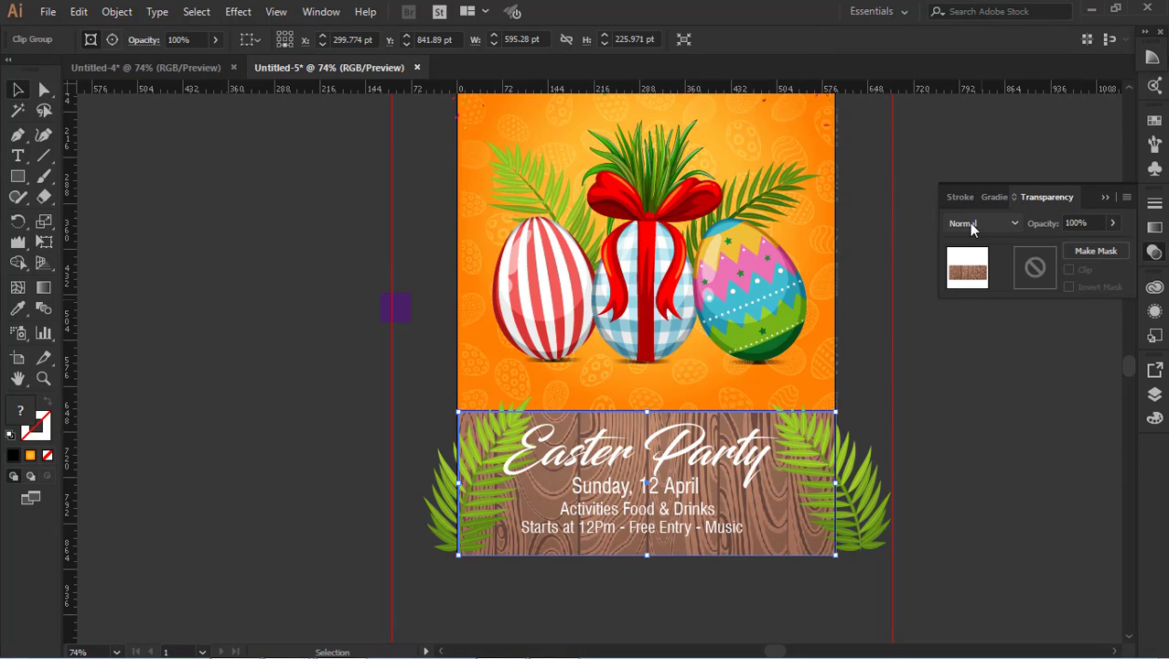
pyautogui.click(1014, 223)
pyautogui.click(1113, 223)
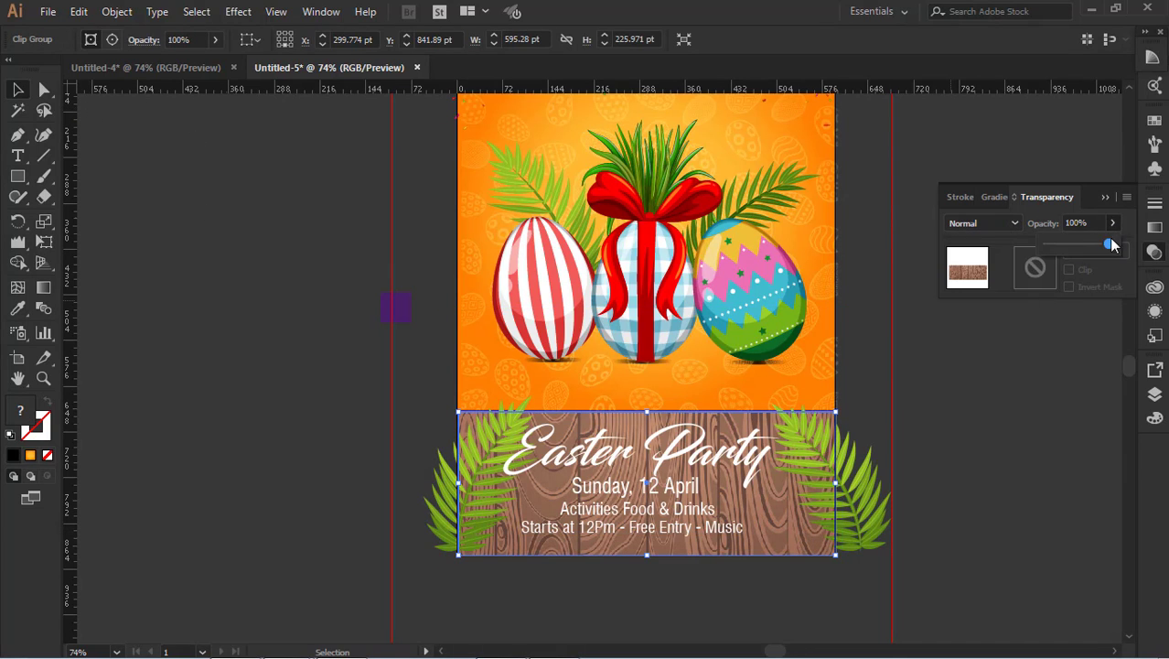
pyautogui.moveTo(1109, 244); pyautogui.dragTo(1062, 245)
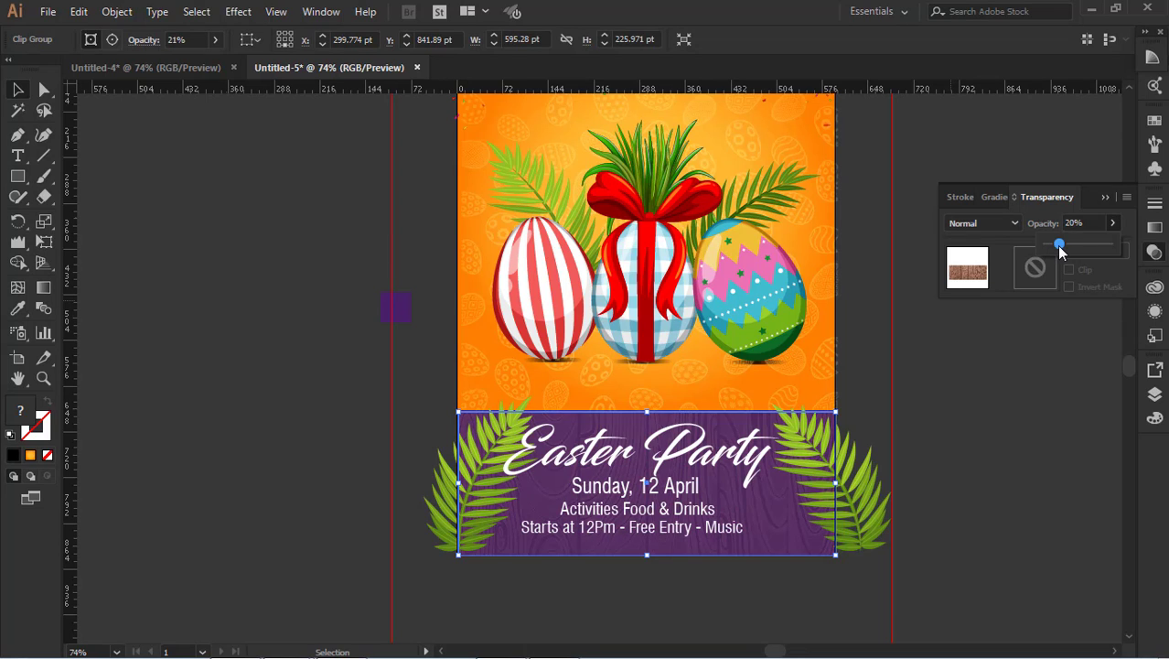
pyautogui.click(1000, 418)
# Nudge the "Easter Party" title and event details group slightly down within the purple band.
pyautogui.scroll(2, 966, 430)
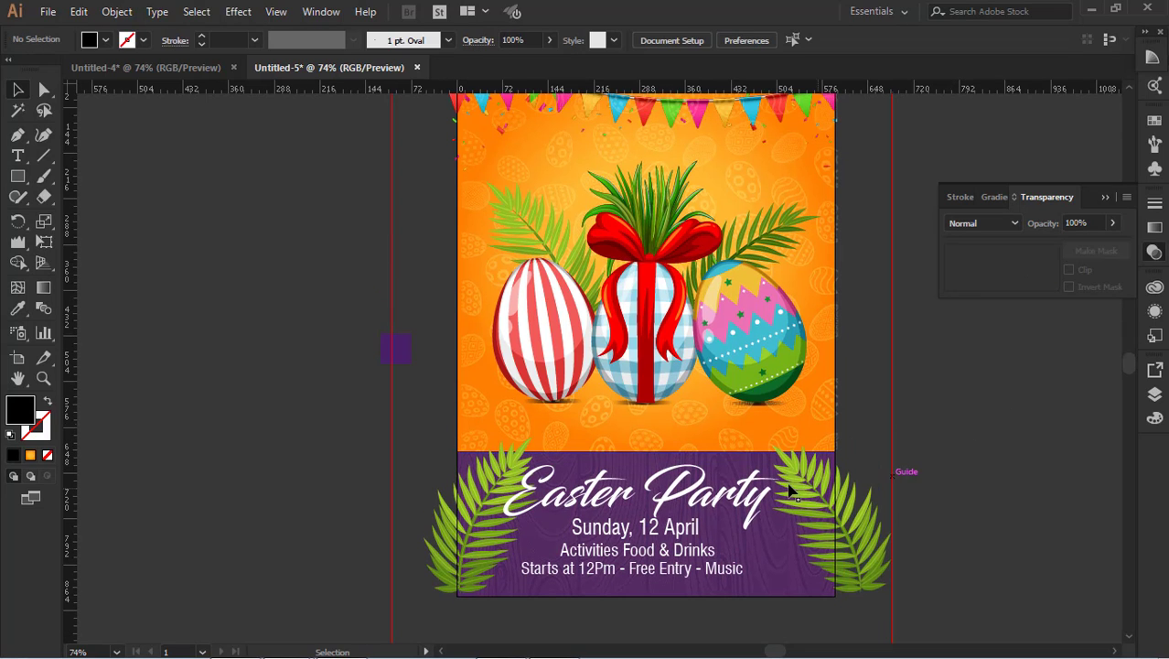
pyautogui.click(690, 483)
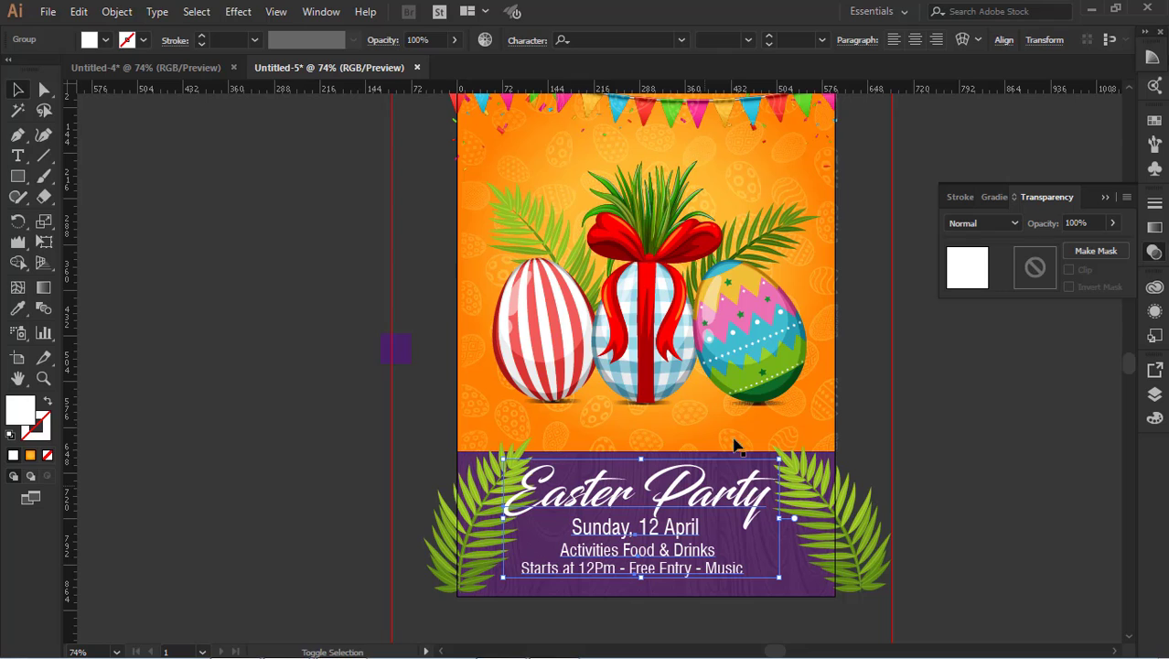
pyautogui.hotkey('shift', 'Down')
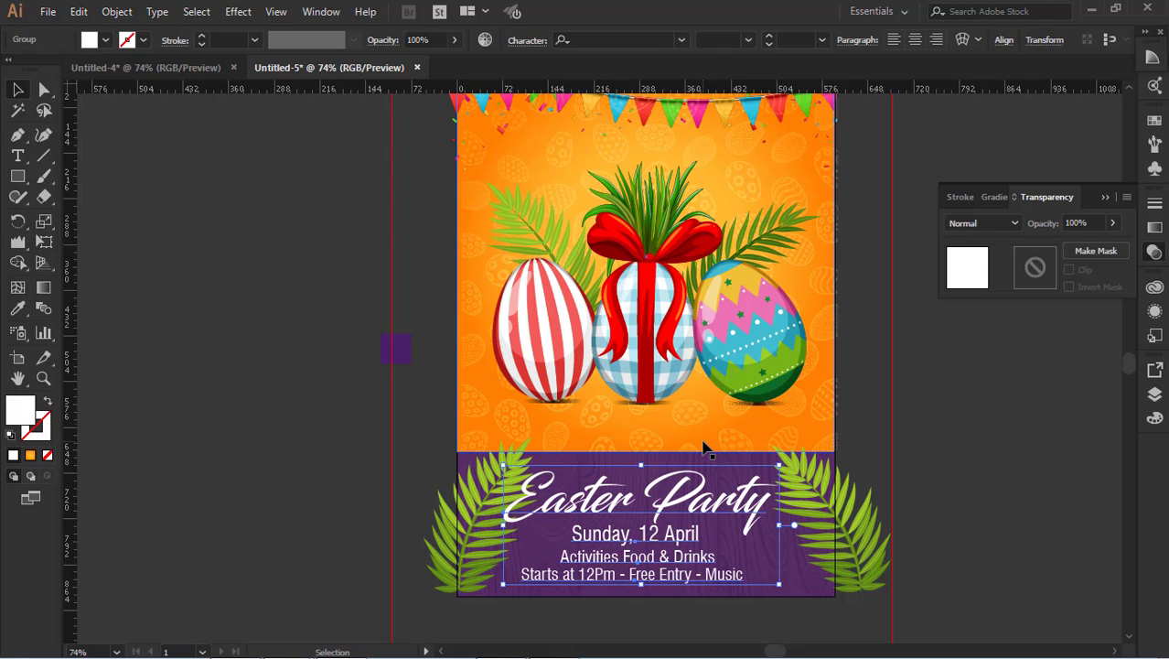
pyautogui.click(910, 480)
pyautogui.scroll(-2, 885, 478)
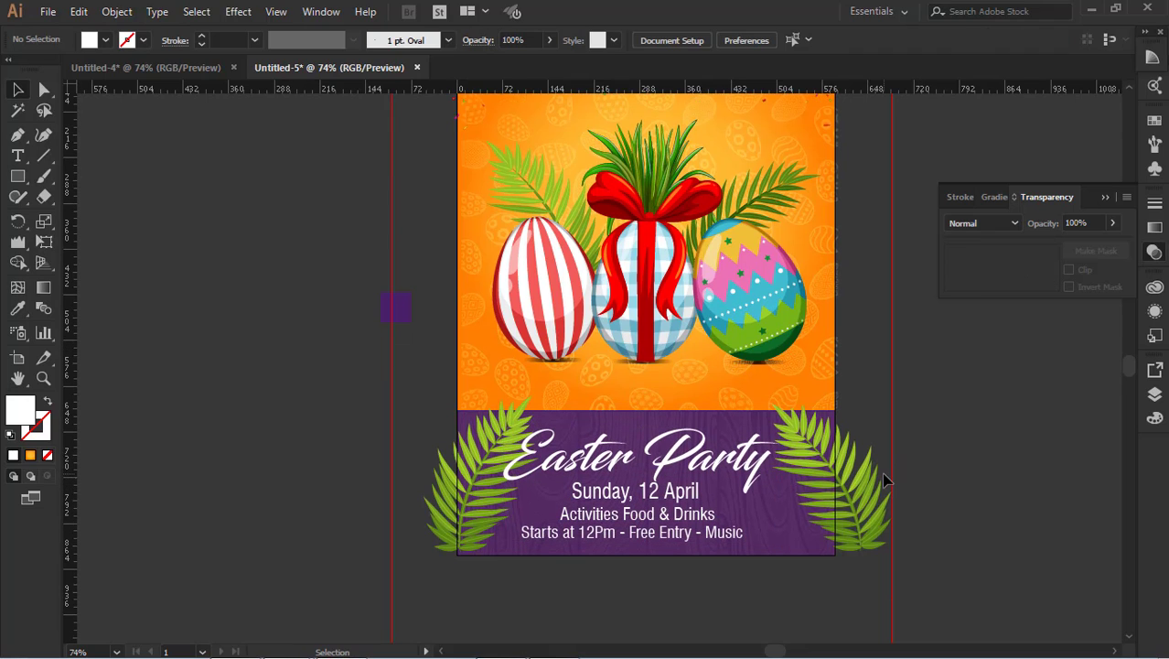
pyautogui.click(707, 467)
pyautogui.hotkey('shift', 'Right')
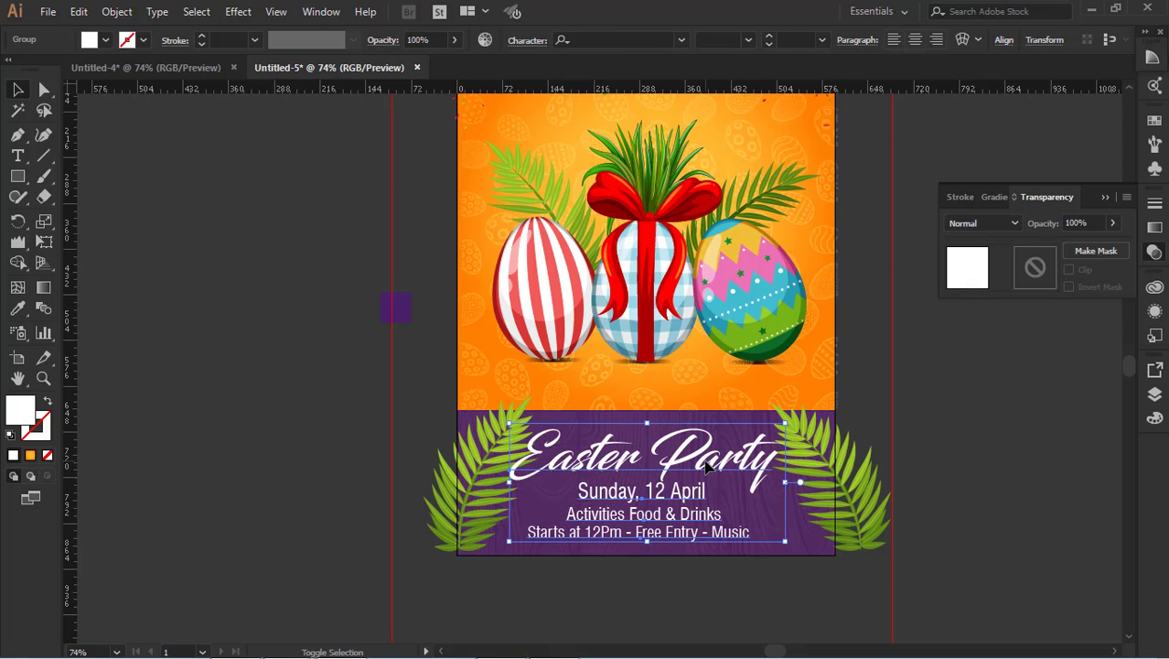
pyautogui.hotkey('shift', 'Left')
# Shift the two lower palm leaves together slightly left and up beside the event text.
pyautogui.click(875, 468)
pyautogui.moveTo(501, 429); pyautogui.dragTo(493, 432)
pyautogui.click(846, 481)
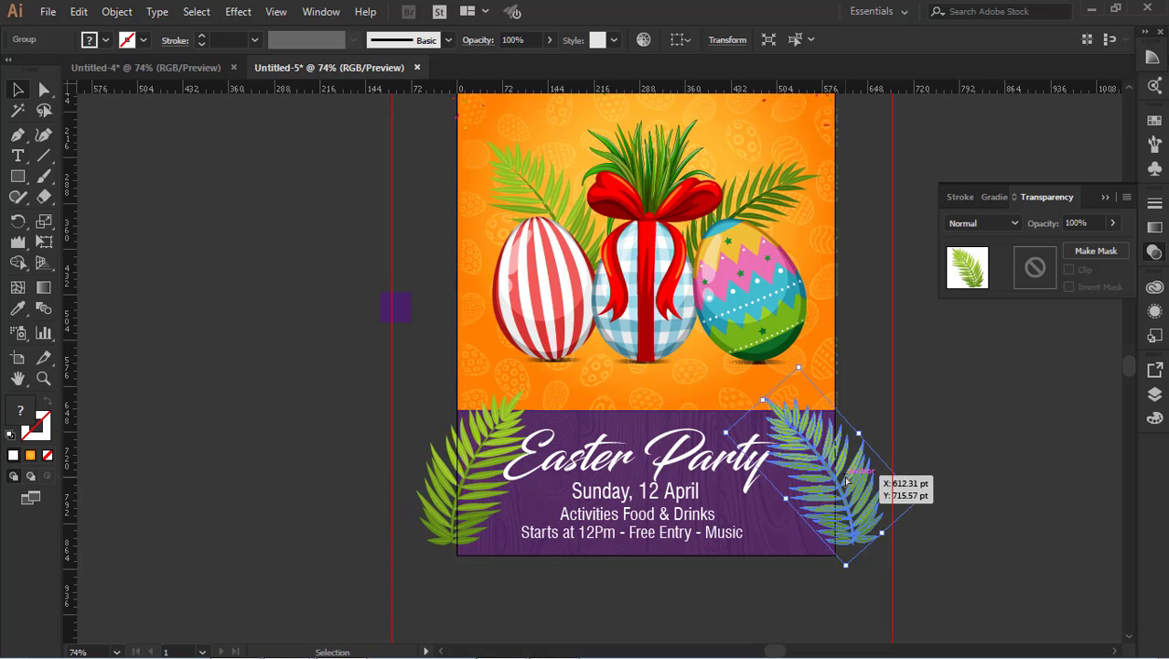
pyautogui.click(926, 397)
# Select all of the poster artwork, leaving out the loose purple square, and group it.
pyautogui.scroll(3, 926, 397)
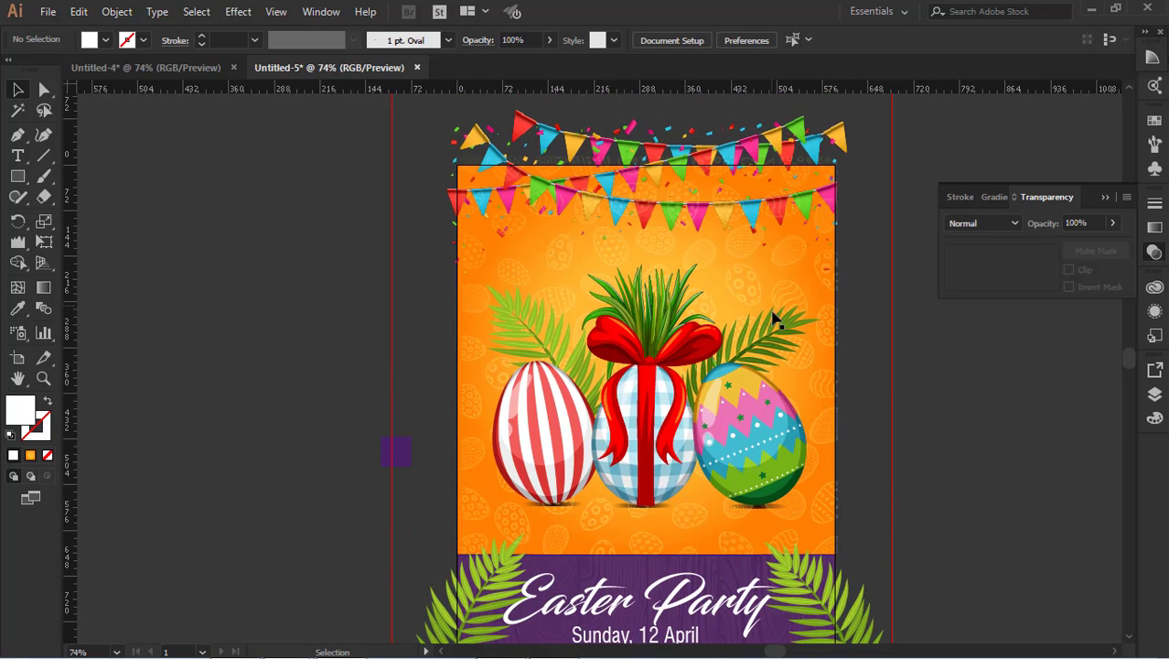
pyautogui.scroll(2, 594, 366)
pyautogui.scroll(-3, 594, 366)
pyautogui.moveTo(424, 113); pyautogui.dragTo(857, 630)
pyautogui.click(980, 519)
pyautogui.scroll(3, 980, 519)
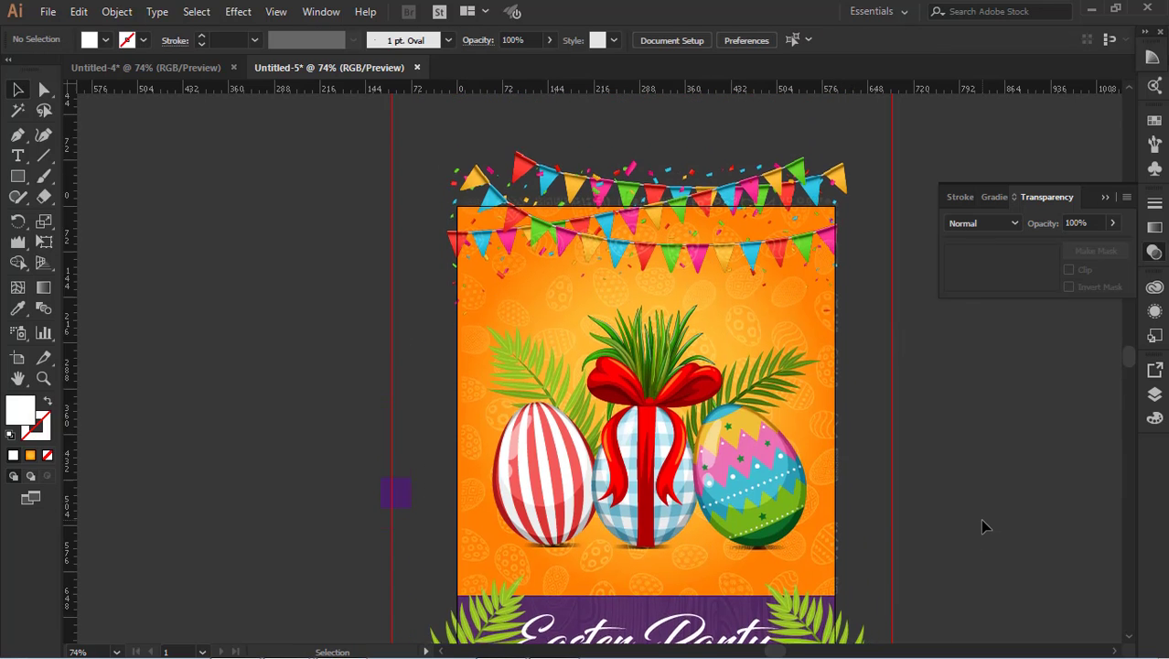
pyautogui.scroll(1, 981, 522)
# Draw a white rectangle covering the whole artboard from its upper-left to its lower-right corner.
pyautogui.click(18, 176)
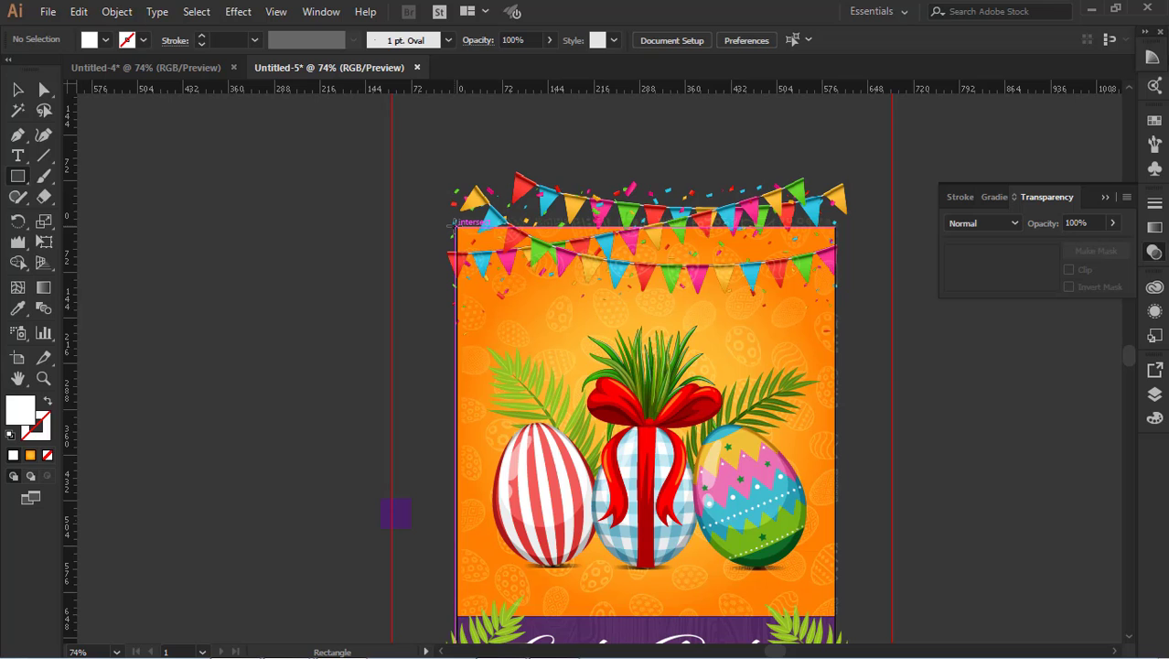
pyautogui.moveTo(454, 224); pyautogui.dragTo(836, 590)
pyautogui.scroll(5, 836, 590)
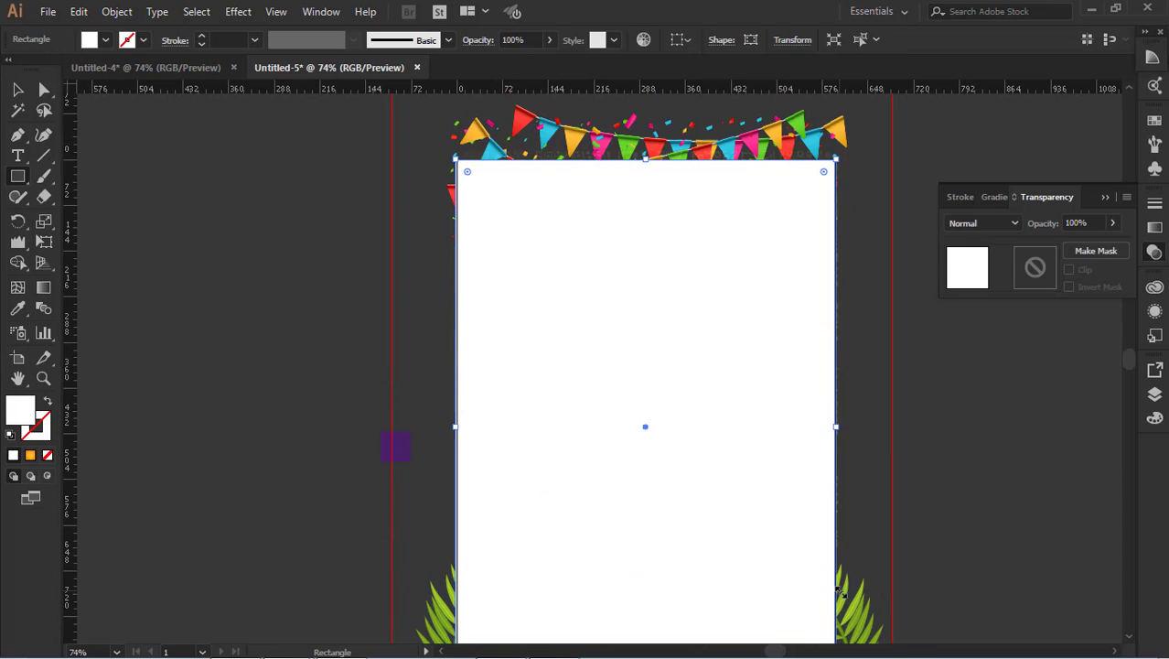
pyautogui.click(16, 88)
# Make a clipping mask from the rectangle and the artwork group to trim the bunting and palm leaves at the artboard edges.
pyautogui.click(302, 205)
pyautogui.click(562, 163)
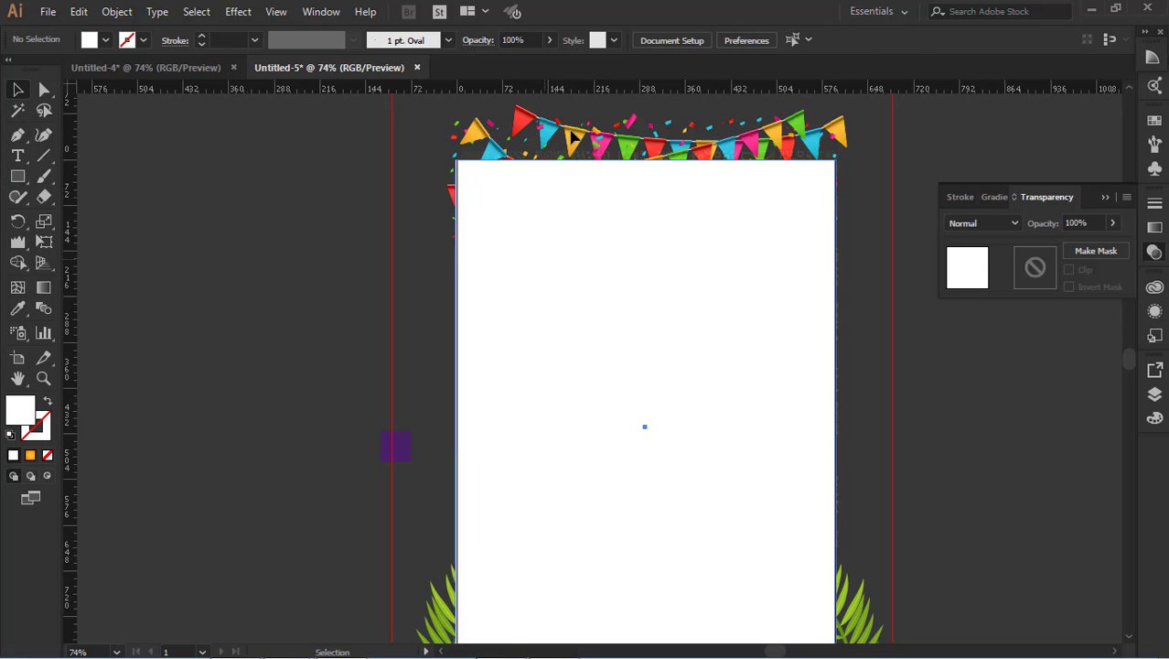
pyautogui.hotkey('ctrl', 'a')
pyautogui.rightClick(581, 138)
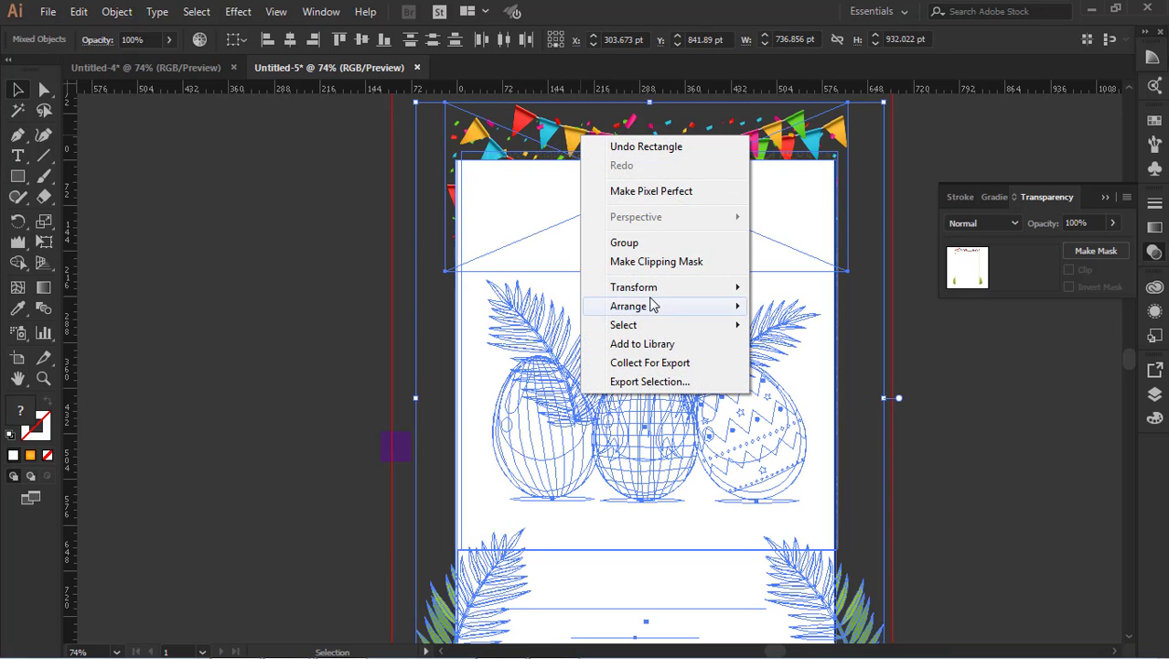
pyautogui.click(974, 388)
pyautogui.scroll(-6, 974, 388)
pyautogui.scroll(1, 962, 410)
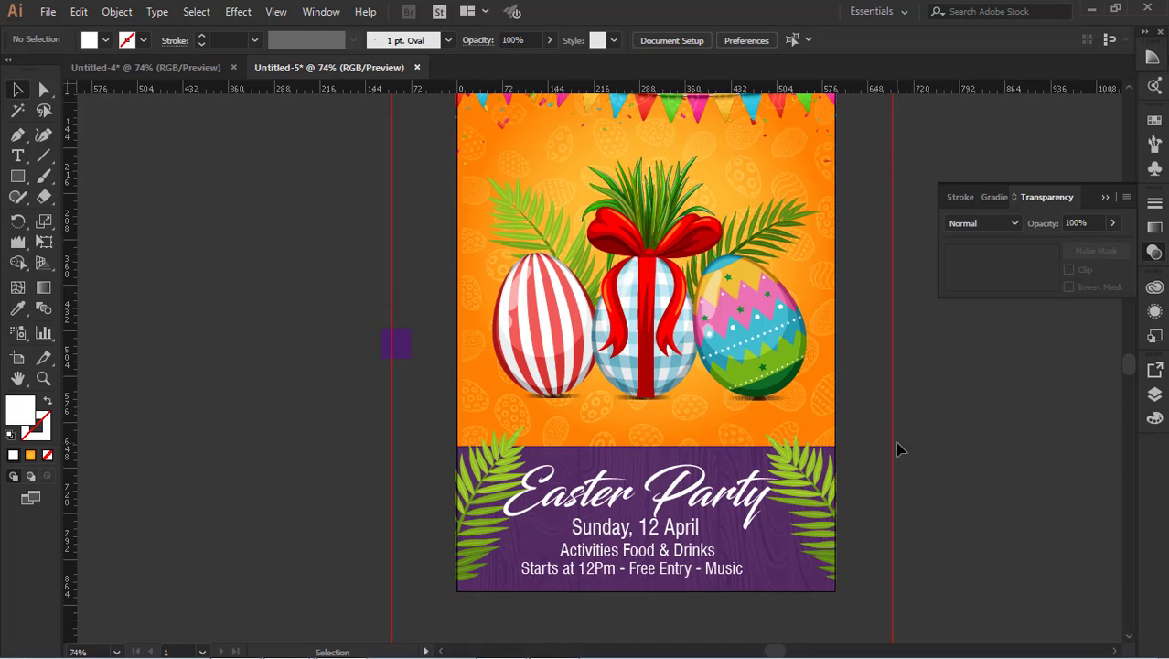
pyautogui.scroll(2, 809, 472)
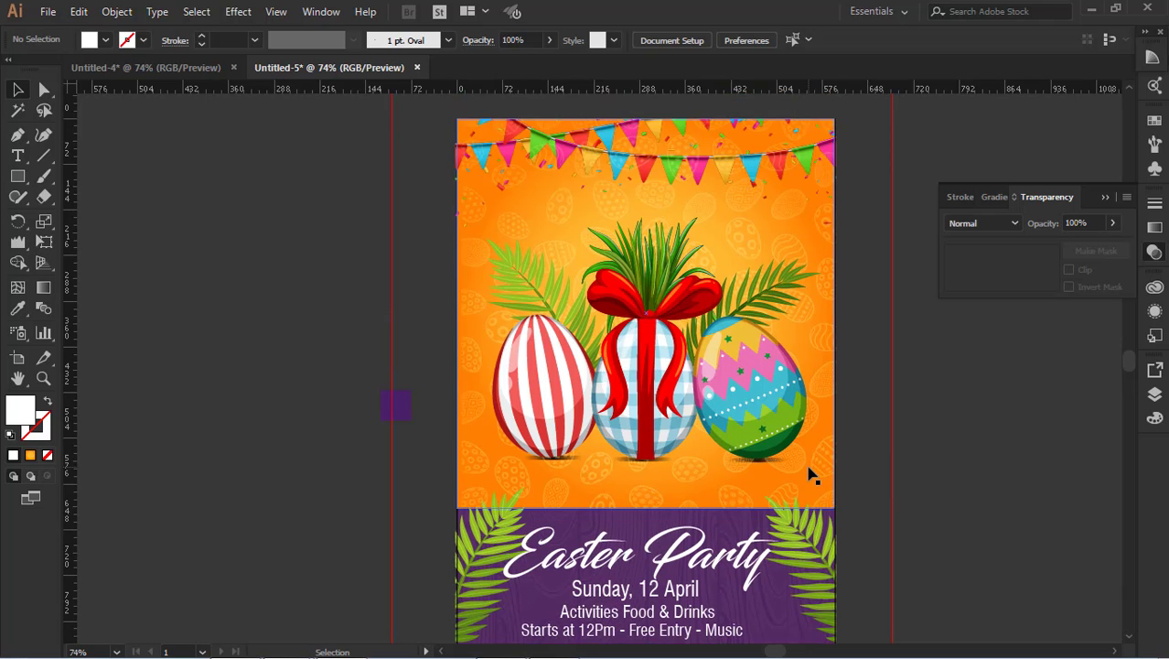
pyautogui.scroll(-1, 810, 471)
pyautogui.scroll(2, 810, 472)
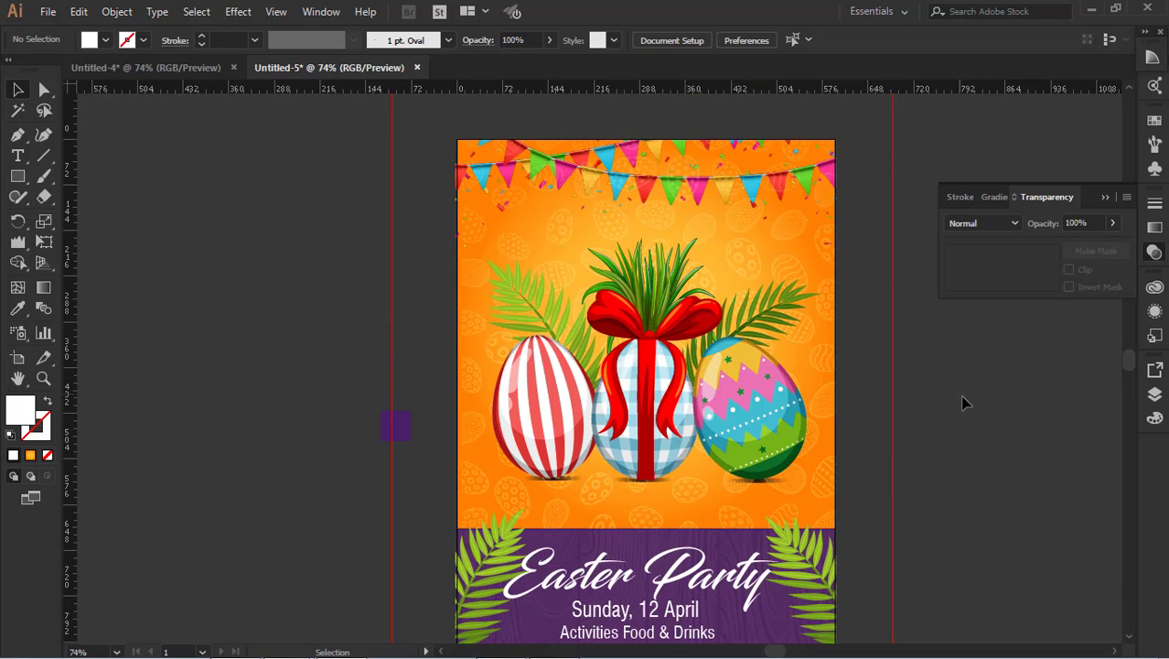
# Isolate the bunting image inside the clipped group to inspect it, and return to the full poster.
pyautogui.doubleClick(763, 175)
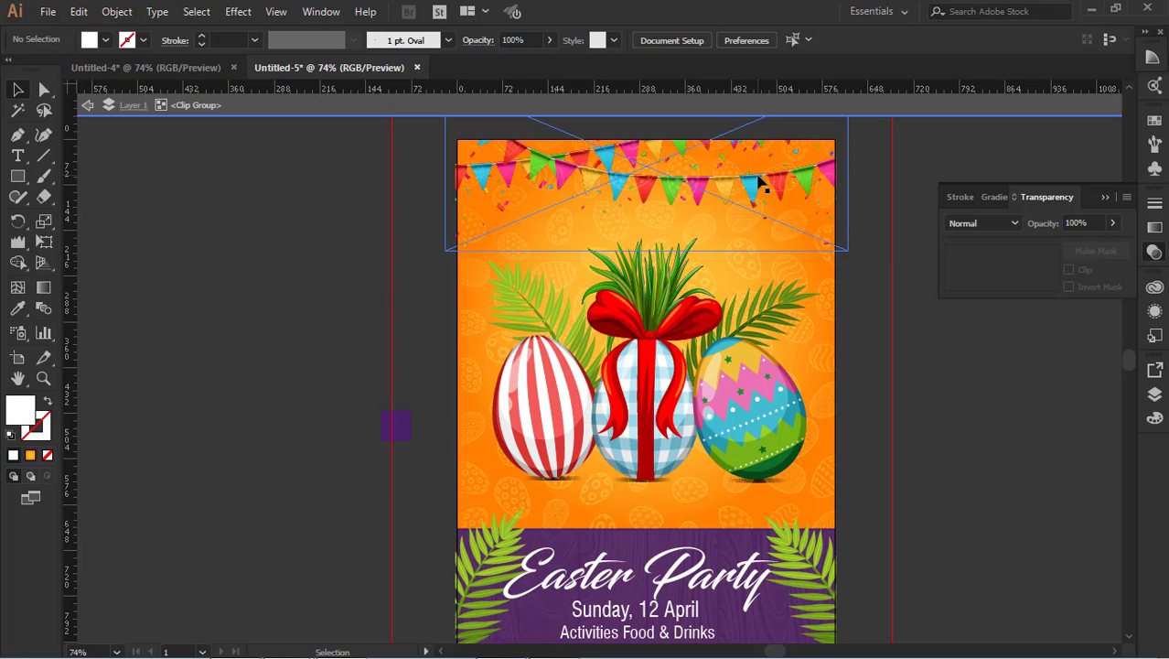
pyautogui.doubleClick(759, 181)
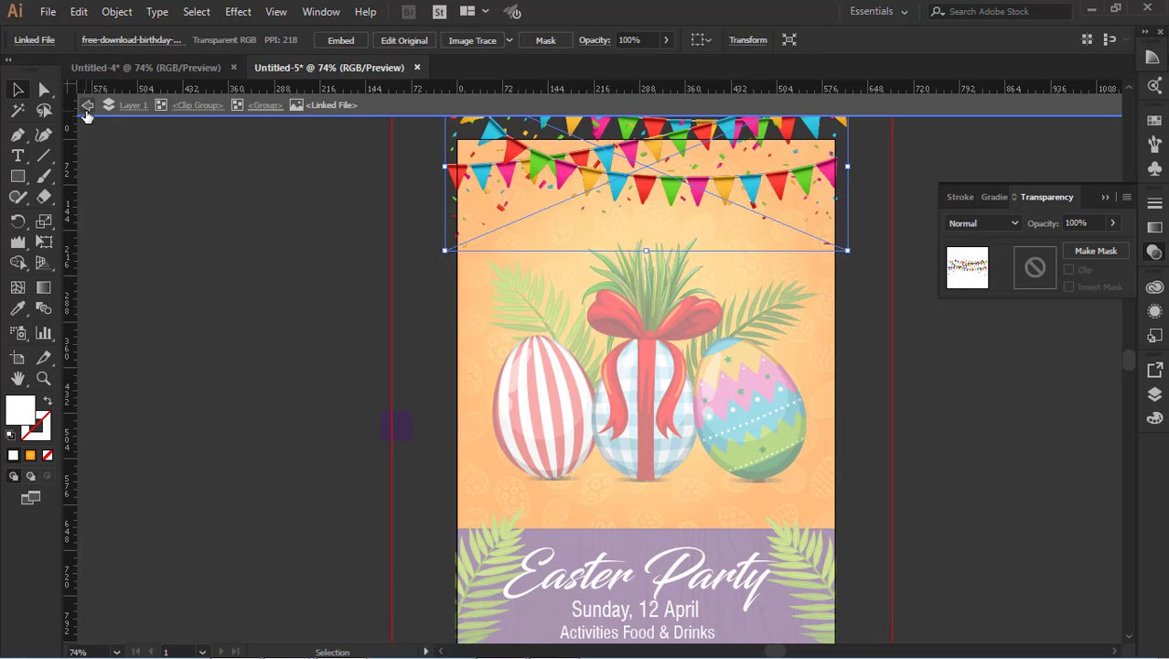
pyautogui.click(87, 105)
pyautogui.click(87, 105)
pyautogui.doubleClick(552, 163)
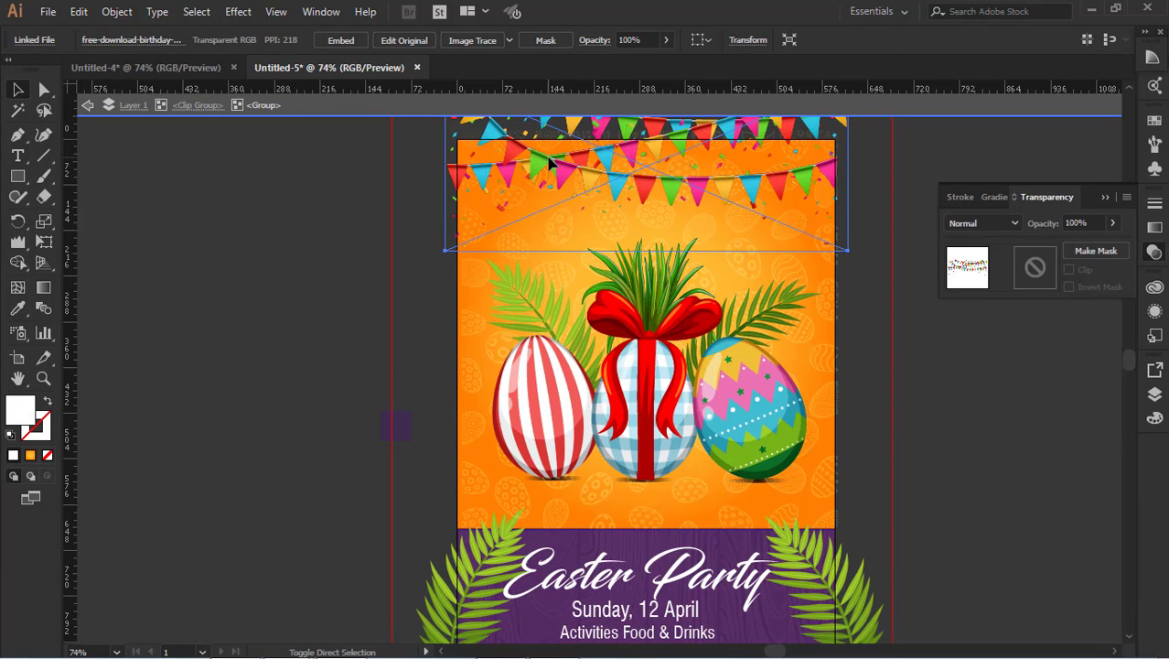
pyautogui.click(937, 348)
pyautogui.click(745, 210)
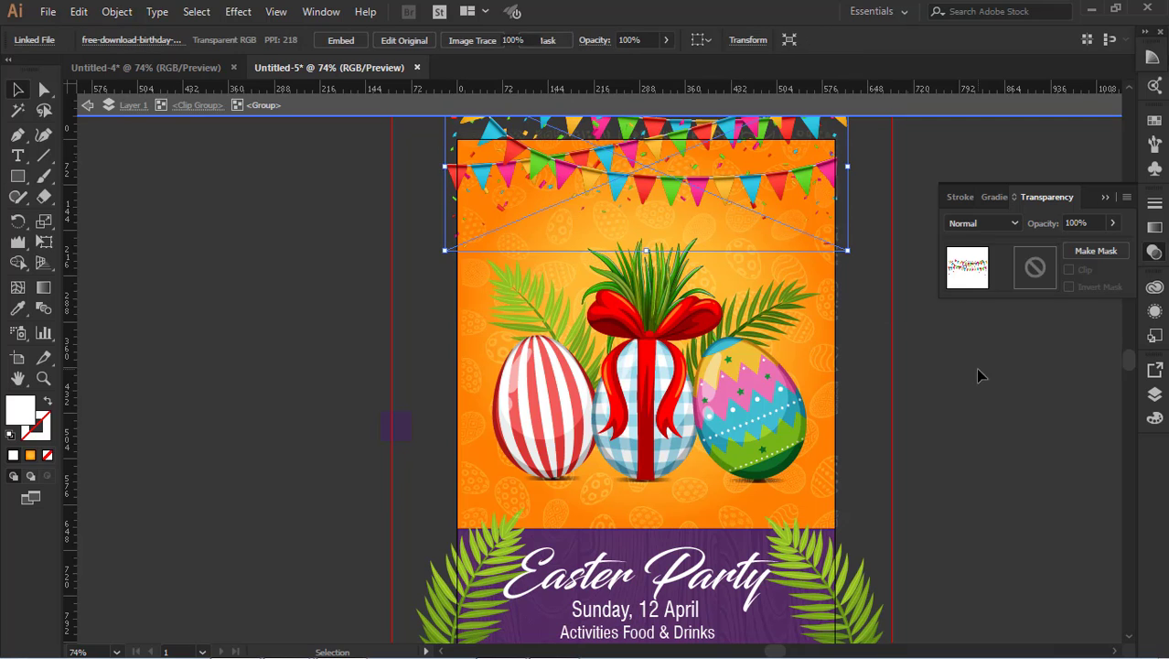
pyautogui.click(979, 373)
pyautogui.click(89, 107)
pyautogui.click(89, 107)
# Review the clipped poster in full-screen mode and return to the normal screen mode.
pyautogui.scroll(1, 770, 308)
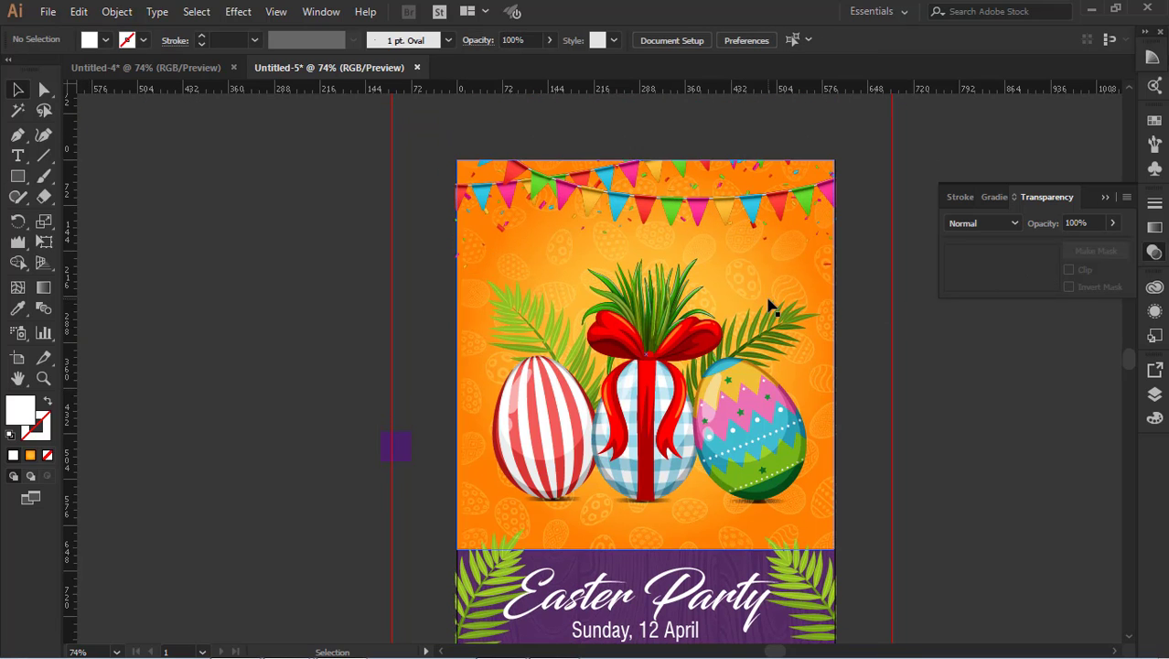
pyautogui.scroll(-6, 968, 346)
pyautogui.scroll(1, 968, 340)
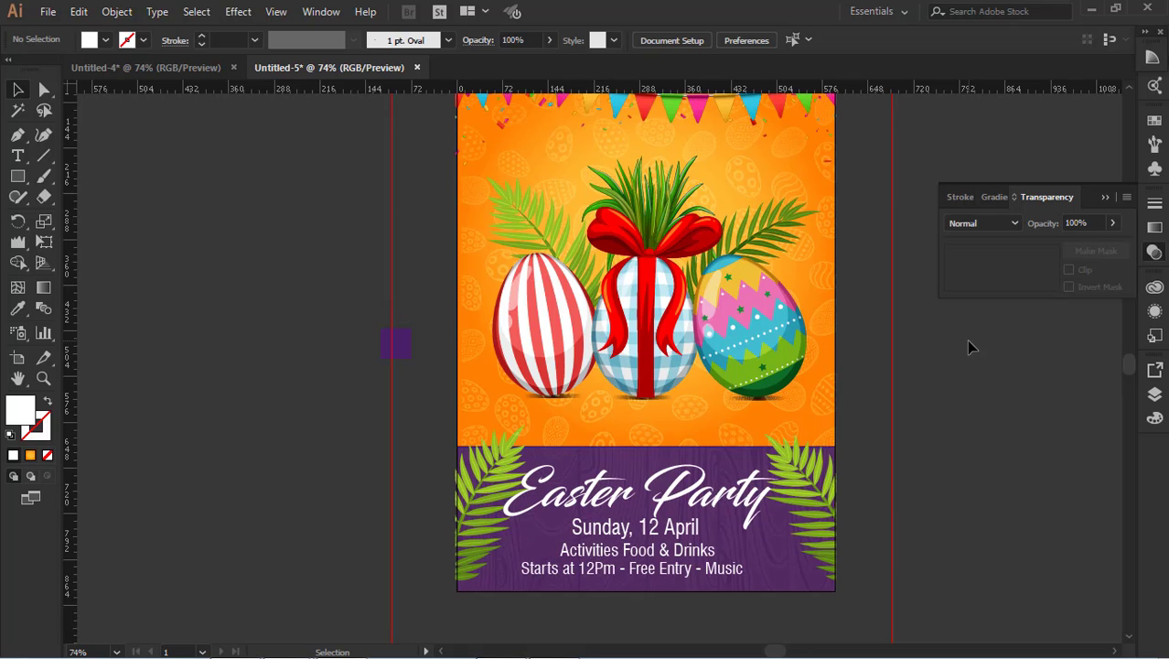
pyautogui.press('f')
pyautogui.press('f')
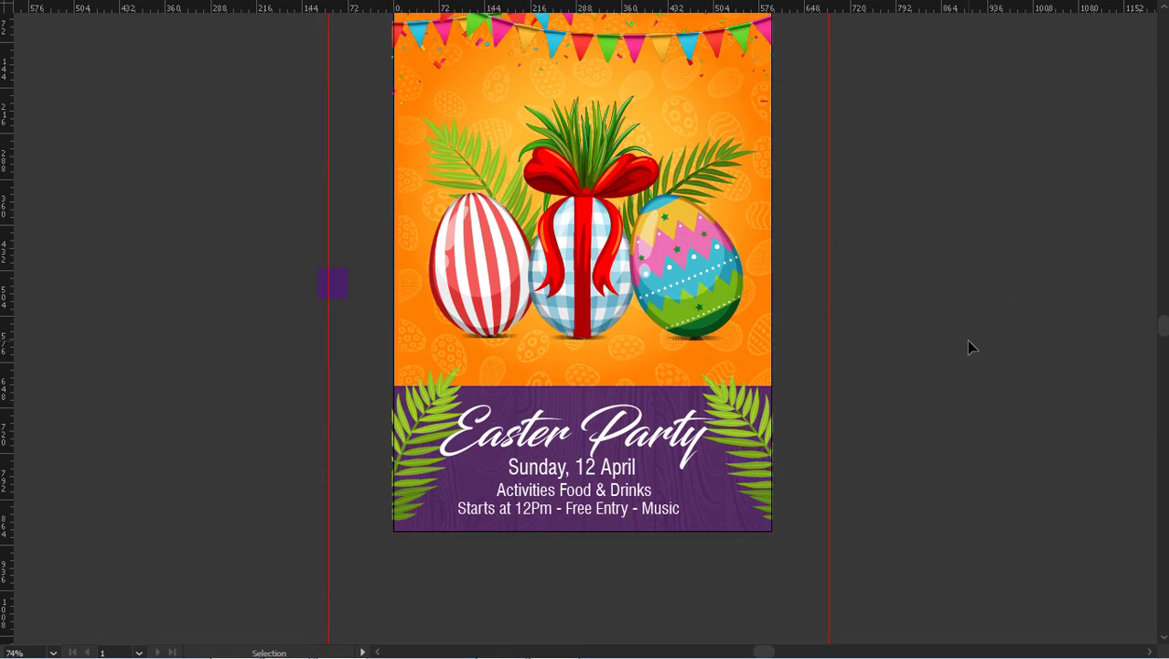
pyautogui.press('f')
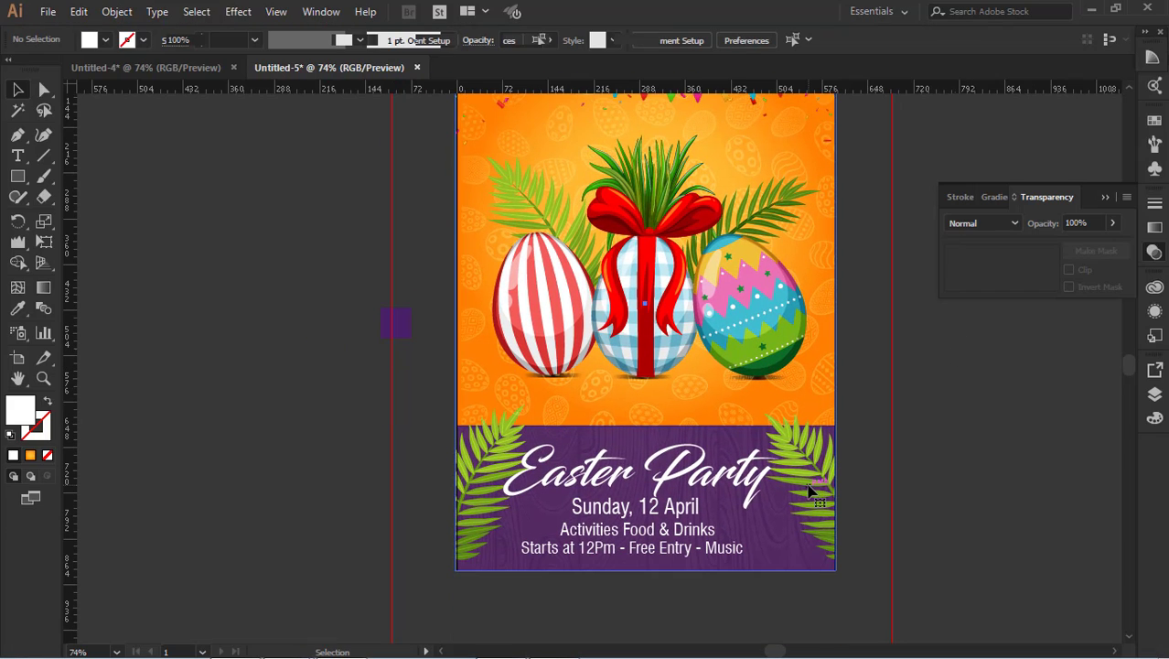
# Isolate the artwork inside the clipped group and nudge both palm leaves beside the event text slightly downward.
pyautogui.doubleClick(811, 488)
pyautogui.click(810, 489)
pyautogui.doubleClick(809, 491)
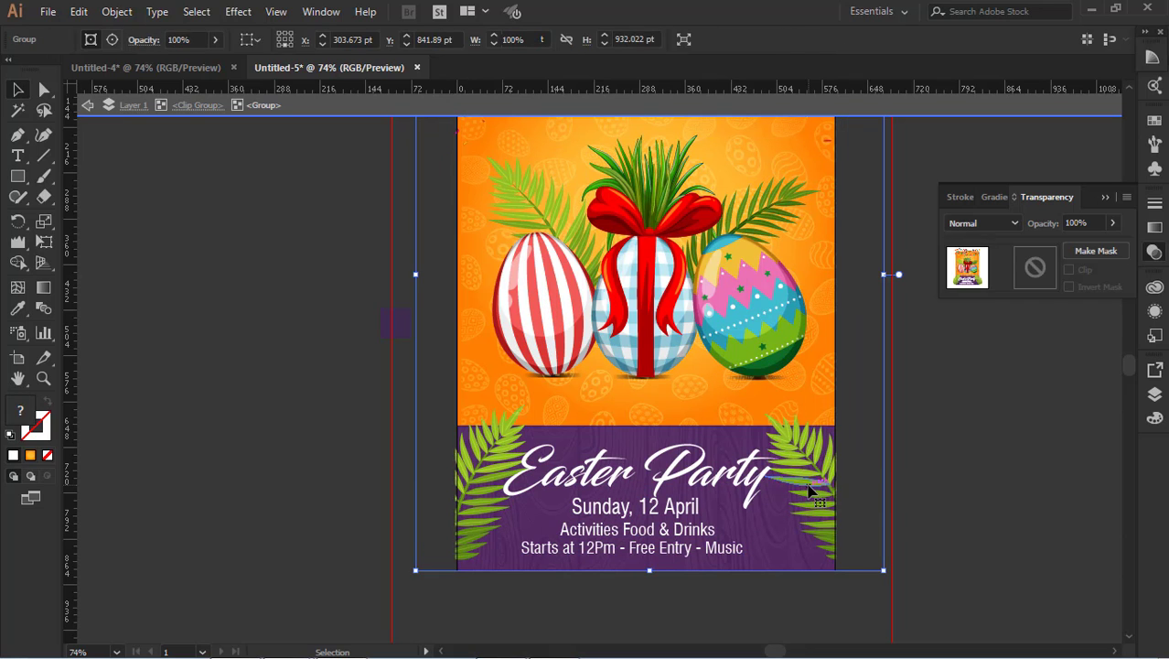
pyautogui.keyDown('shift'); pyautogui.click(492, 509); pyautogui.keyUp('shift')
pyautogui.hotkey('shift', 'Down')
pyautogui.hotkey('shift', 'Down')
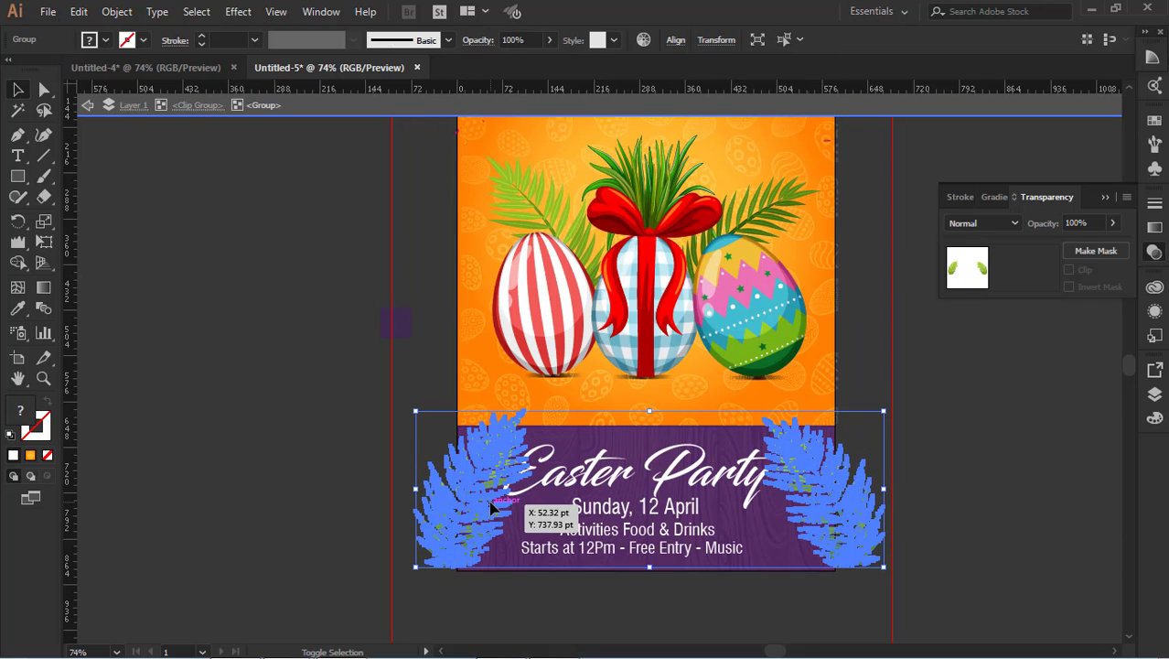
# Fine-tune the placement of the palm leaf at the purple band's right edge and leave the isolated group.
pyautogui.click(909, 414)
pyautogui.moveTo(819, 499); pyautogui.dragTo(824, 489)
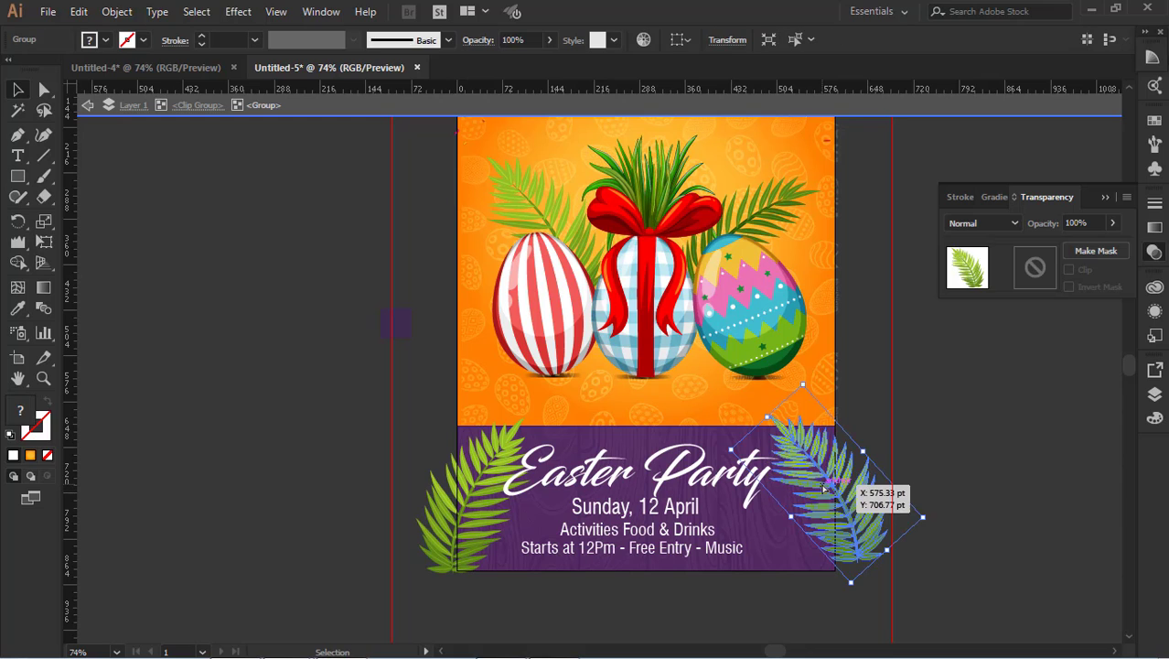
pyautogui.click(966, 479)
pyautogui.moveTo(857, 527); pyautogui.dragTo(852, 534)
pyautogui.moveTo(928, 526); pyautogui.dragTo(927, 533)
pyautogui.click(967, 519)
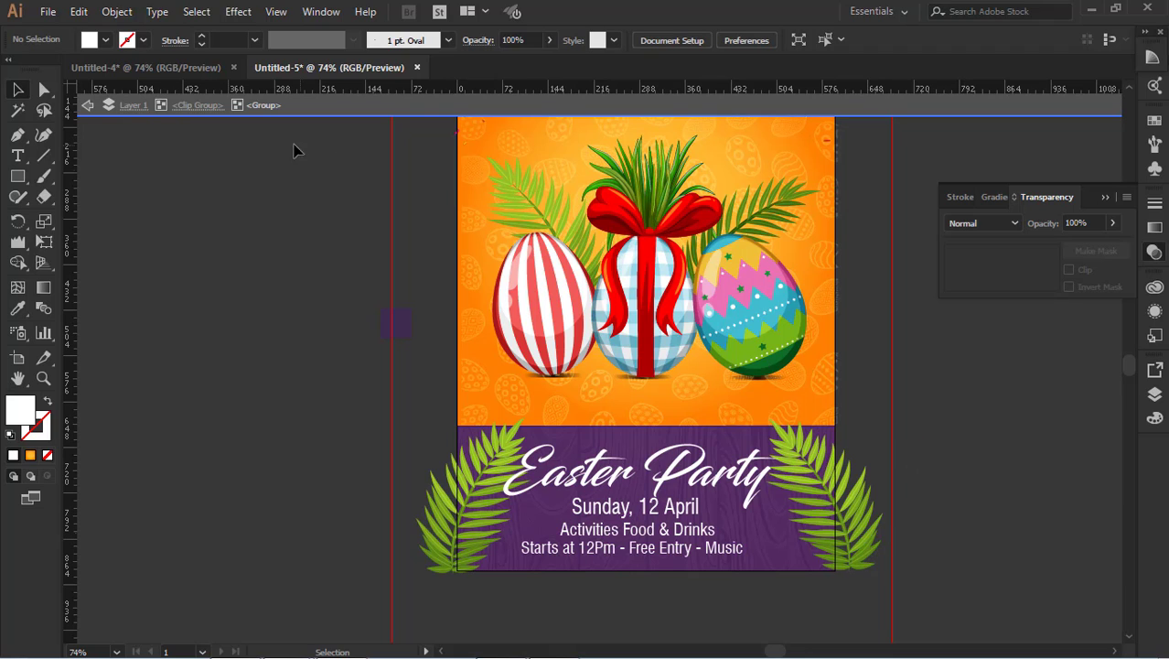
pyautogui.click(86, 106)
pyautogui.click(86, 107)
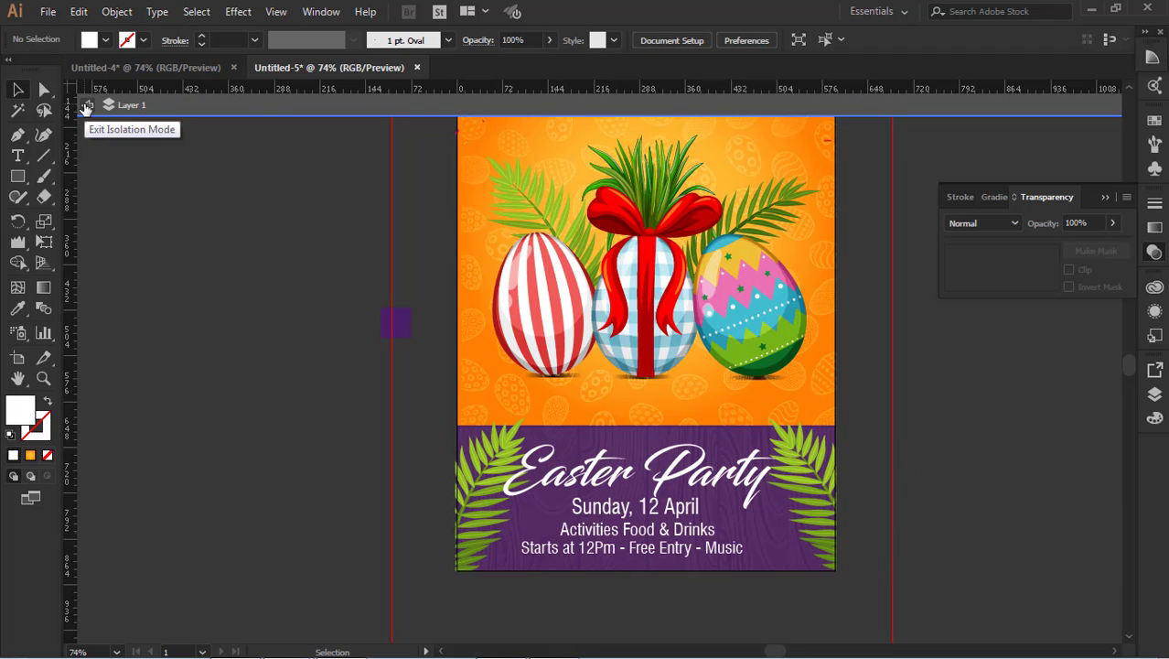
pyautogui.click(86, 107)
# Isolate the event text group and scale the "Sunday, 12 April" line down to about 31 pt.
pyautogui.scroll(2, 765, 397)
pyautogui.scroll(-3, 884, 388)
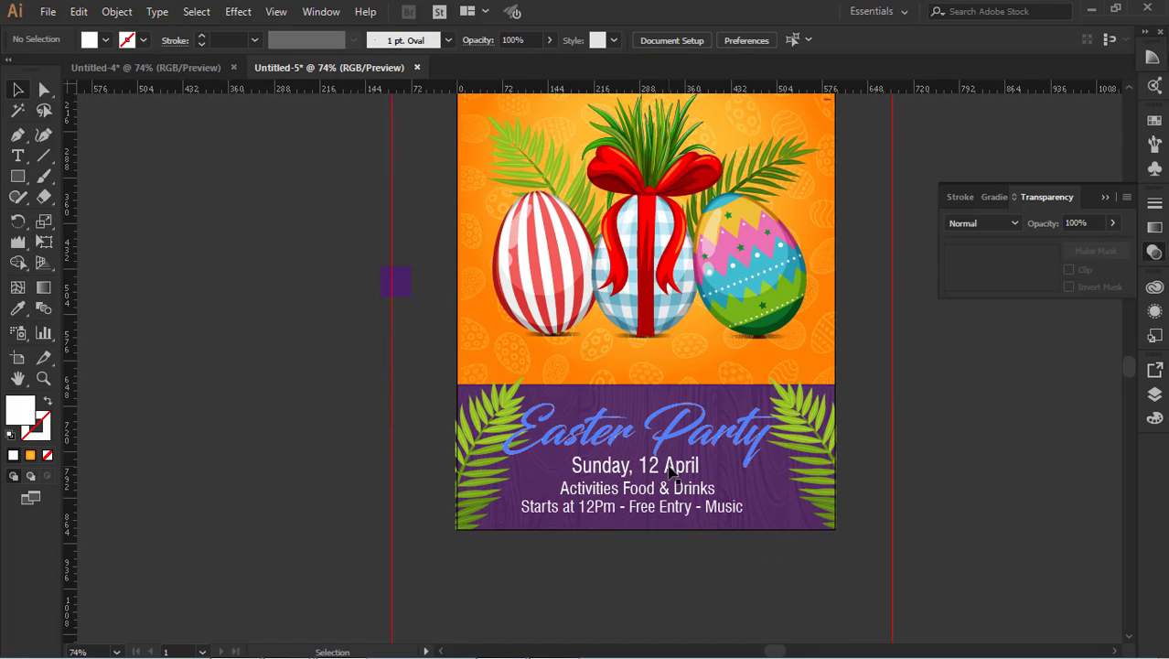
pyautogui.click(673, 472)
pyautogui.doubleClick(669, 467)
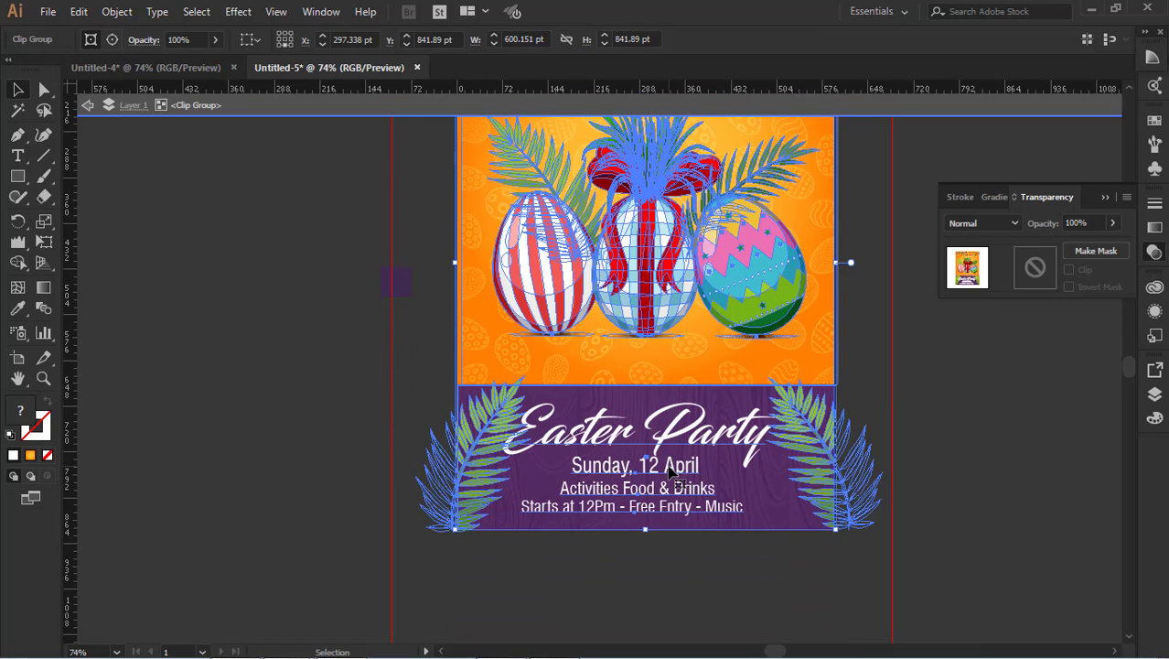
pyautogui.doubleClick(669, 469)
pyautogui.click(669, 470)
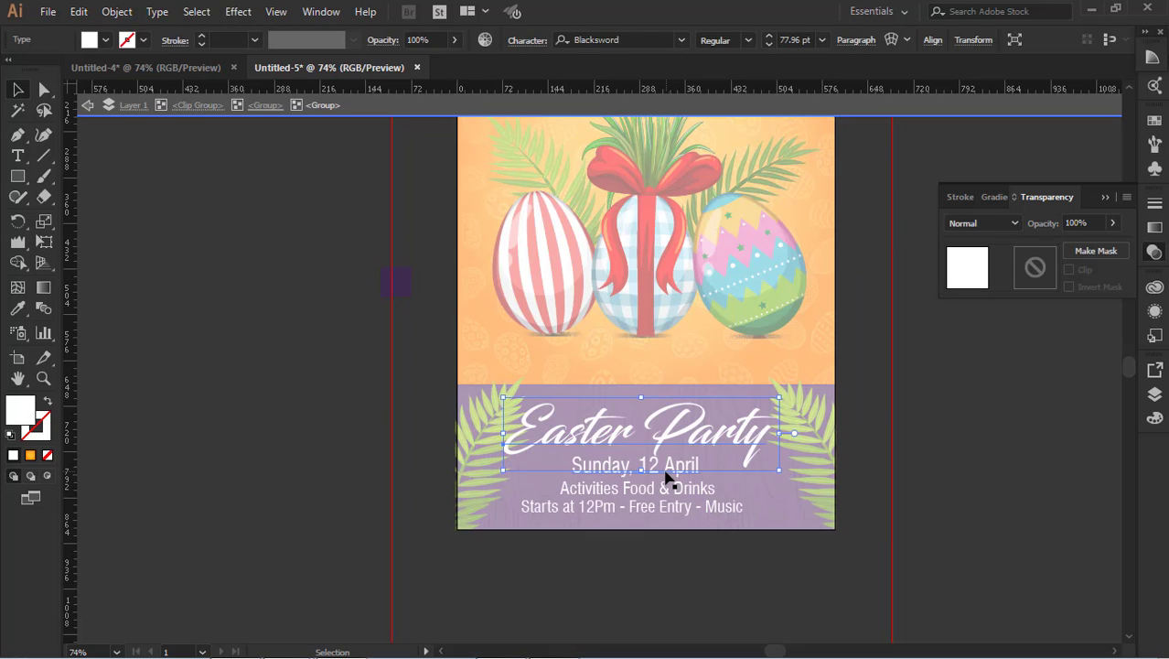
pyautogui.click(669, 474)
pyautogui.moveTo(699, 457); pyautogui.dragTo(689, 458)
pyautogui.click(931, 468)
# Shift the "Sunday, 12 April" line slightly right to centre it under the title, and return to the full poster.
pyautogui.click(680, 472)
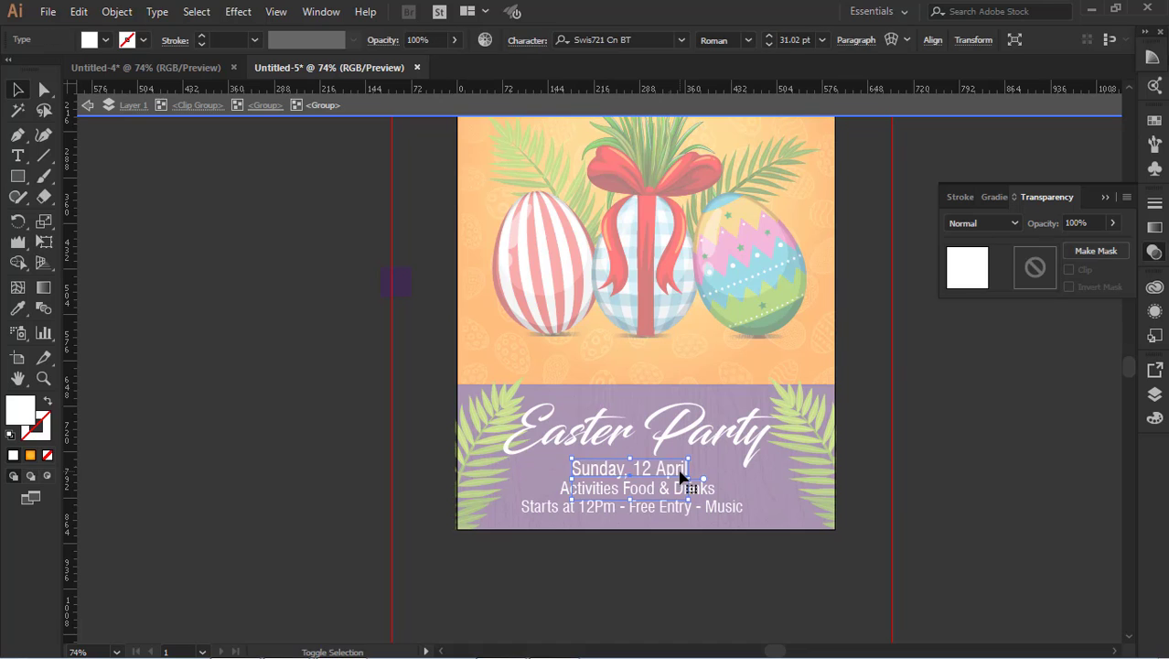
pyautogui.click(976, 452)
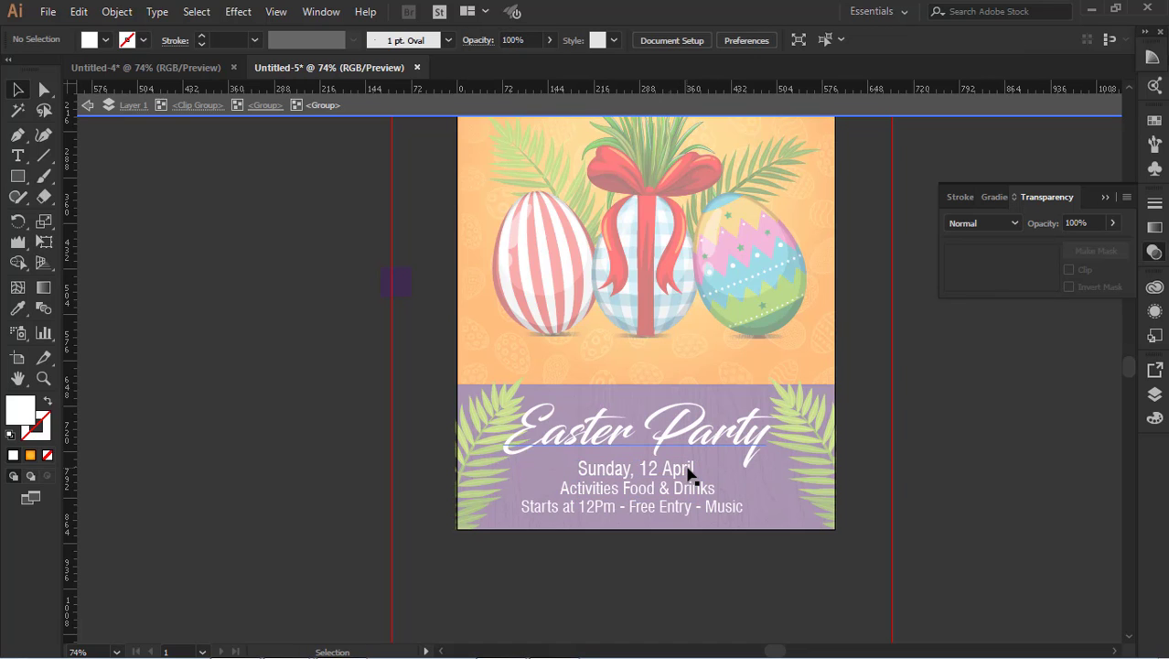
pyautogui.click(87, 105)
pyautogui.click(87, 106)
pyautogui.click(87, 106)
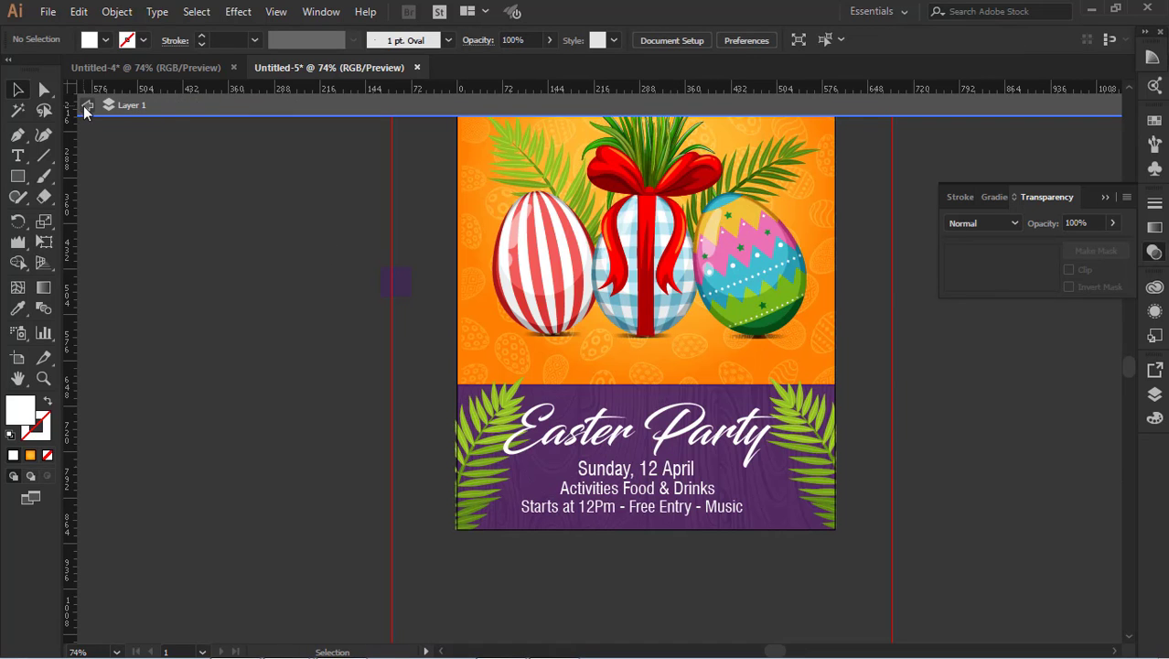
pyautogui.click(83, 105)
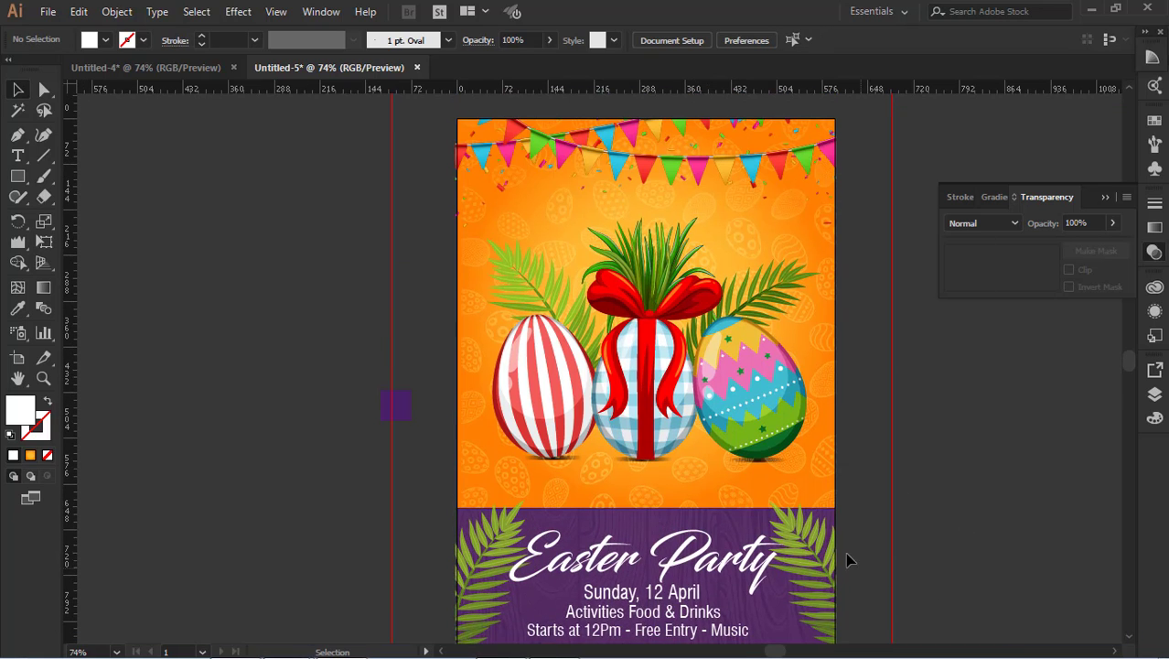
# Review the finished poster fitted to the window in full-screen mode and return to the normal screen mode.
pyautogui.press('f')
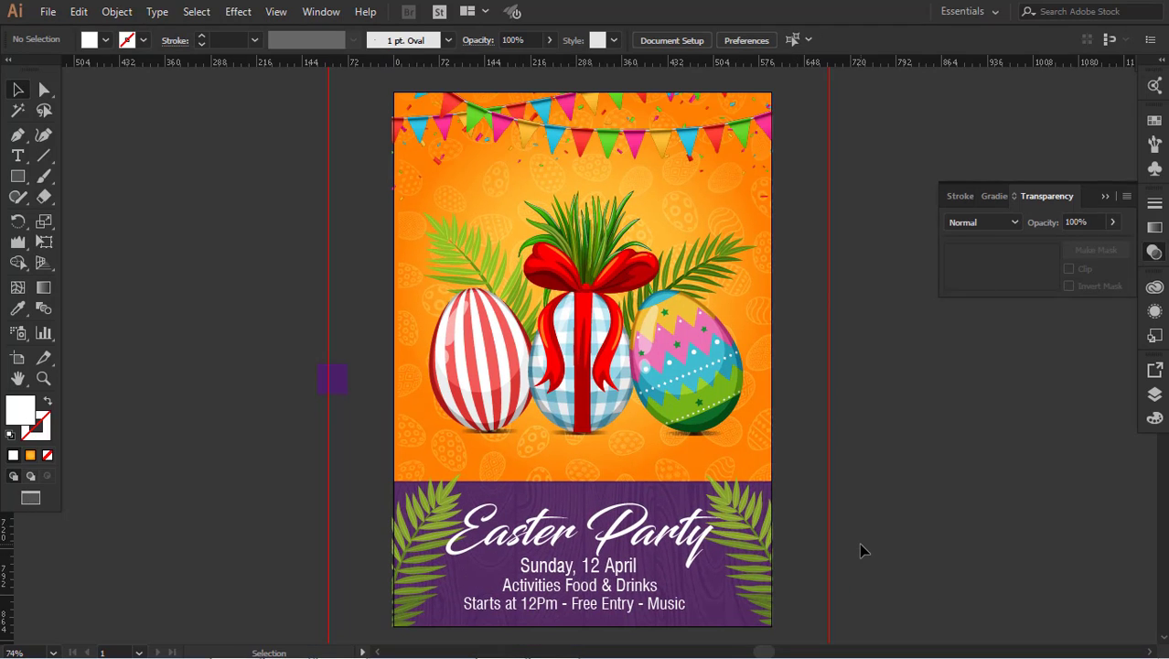
pyautogui.press('f')
pyautogui.hotkey('ctrl', '0')
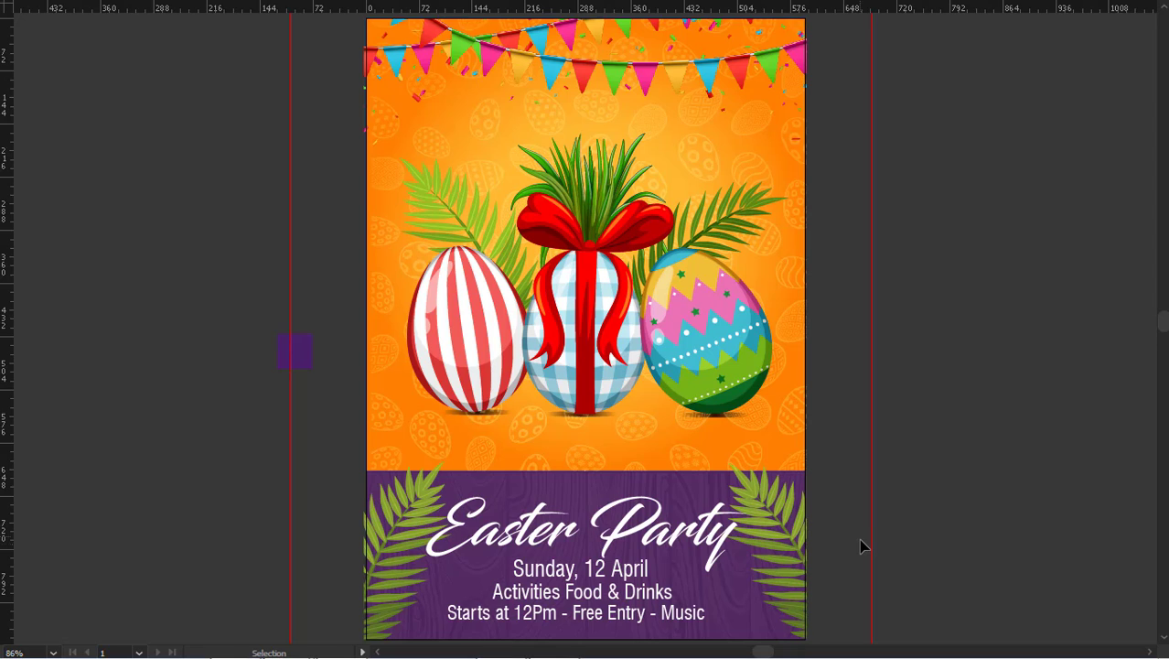
pyautogui.scroll(-5, 860, 540)
pyautogui.scroll(8, 859, 530)
pyautogui.press('f')
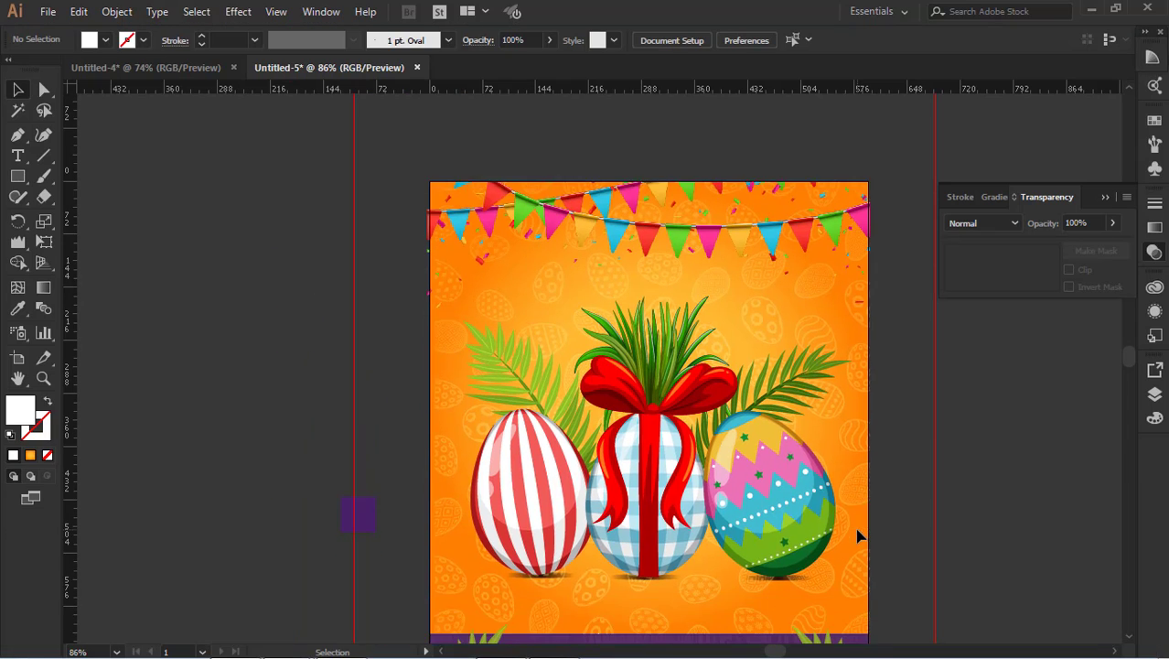
pyautogui.scroll(-3, 858, 535)
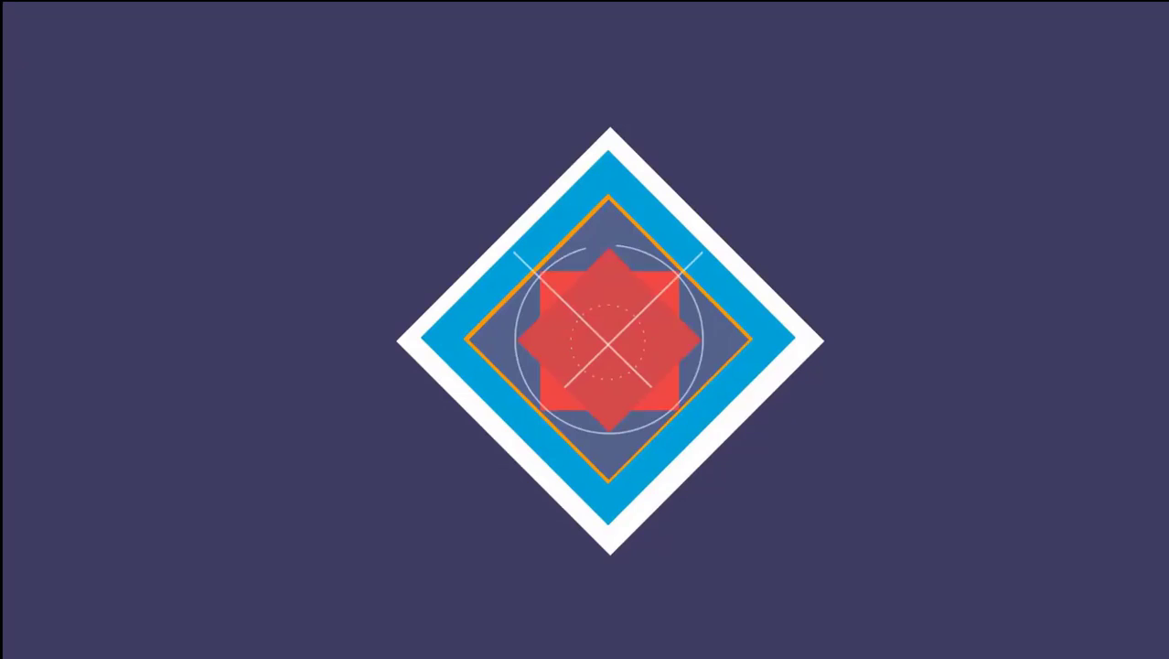